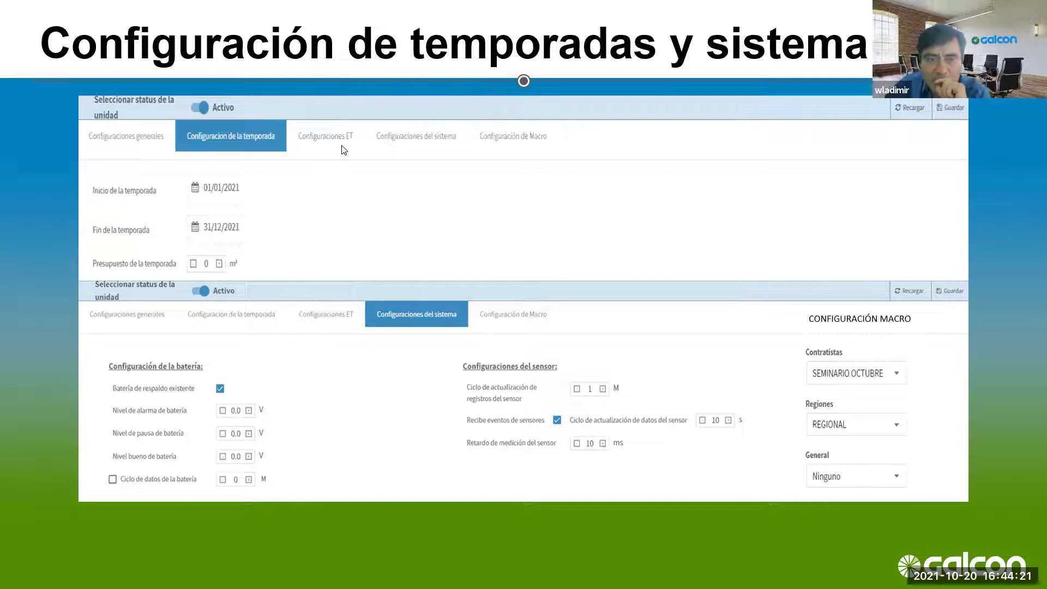
- Review the slides on irrigation heads, the two-head layout, irrigation head settings and hydrometer configuration, and end the slideshow
left_click(115, 319)
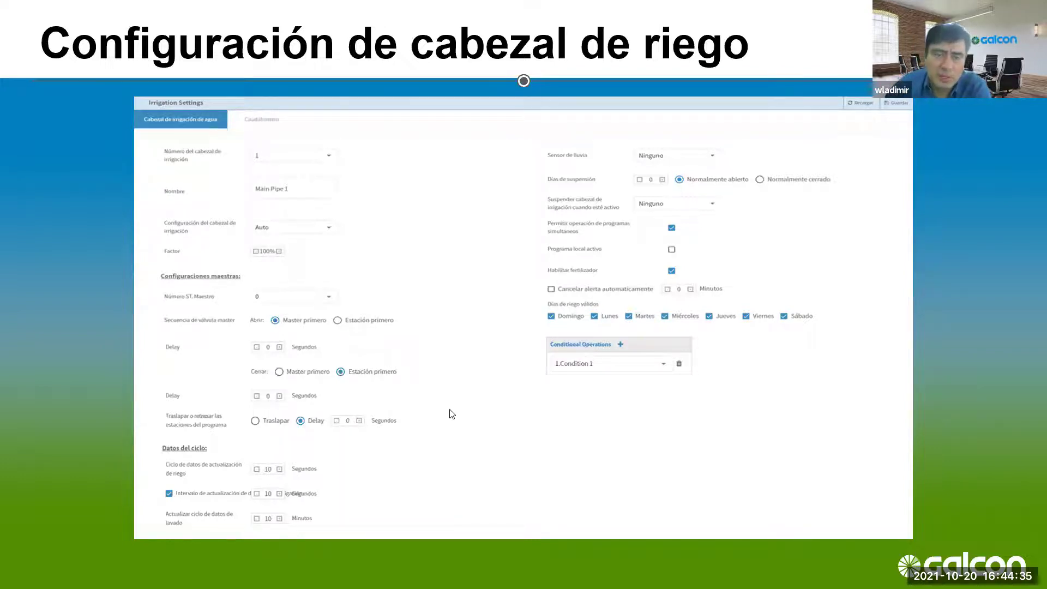
key("Left")
key("Left")
key("Left")
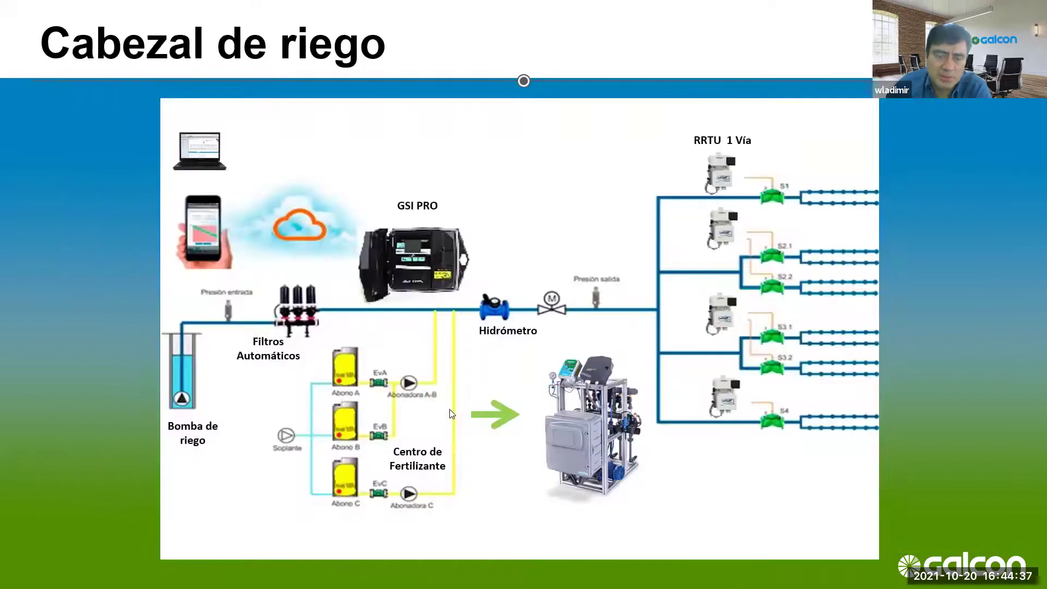
key("Left")
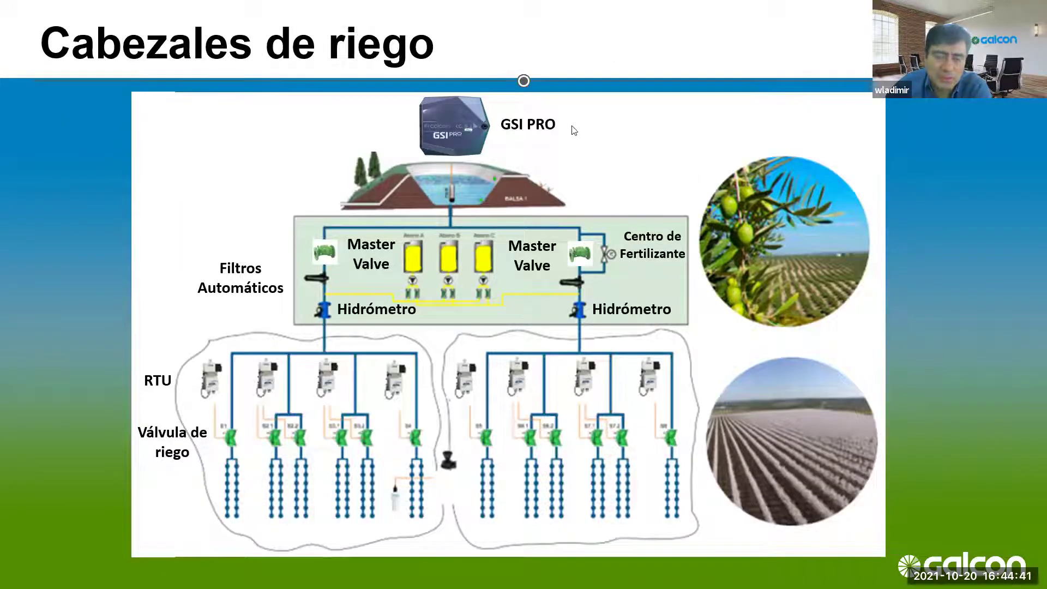
key("Right")
key("Right")
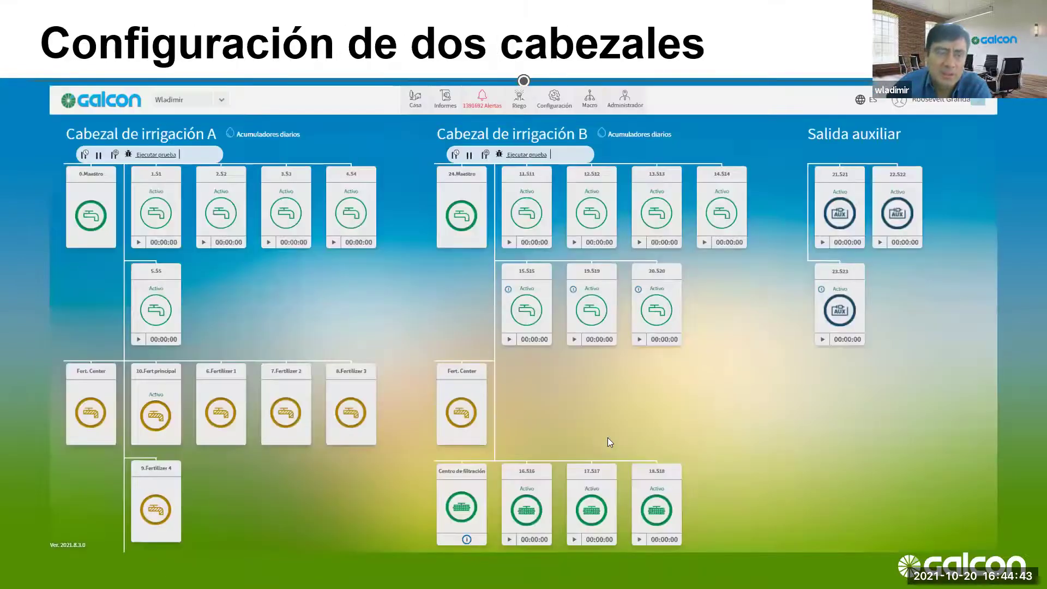
key("Right")
key("Right")
key("Right")
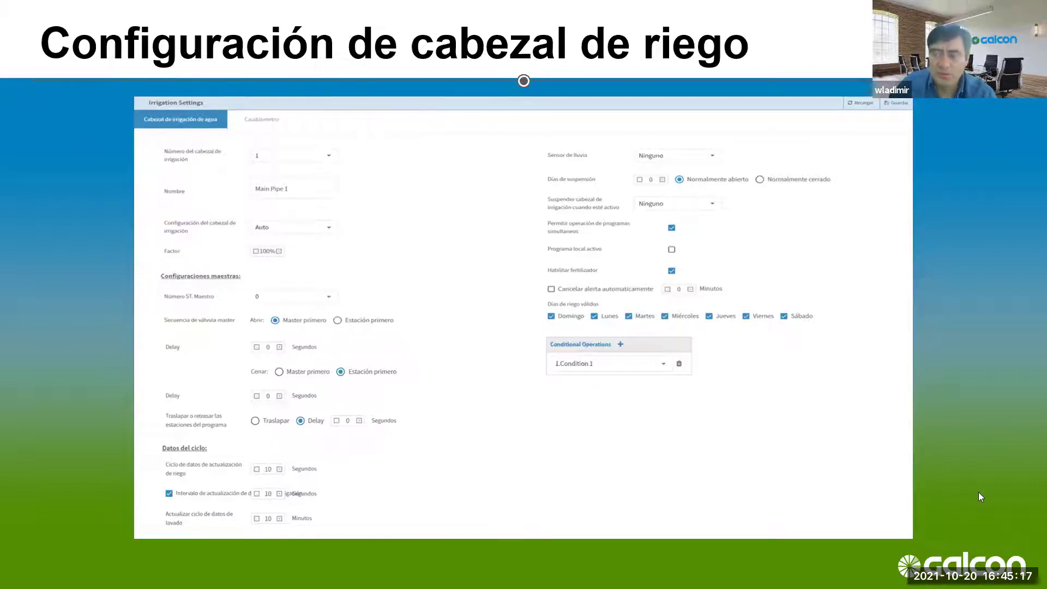
left_click(836, 518)
left_click(839, 518)
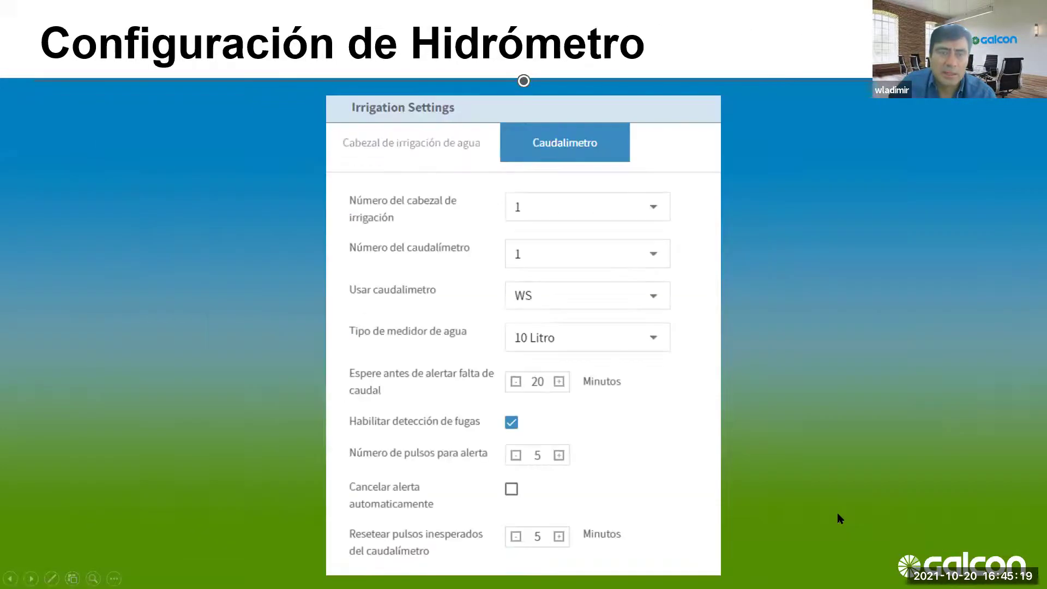
key("Escape")
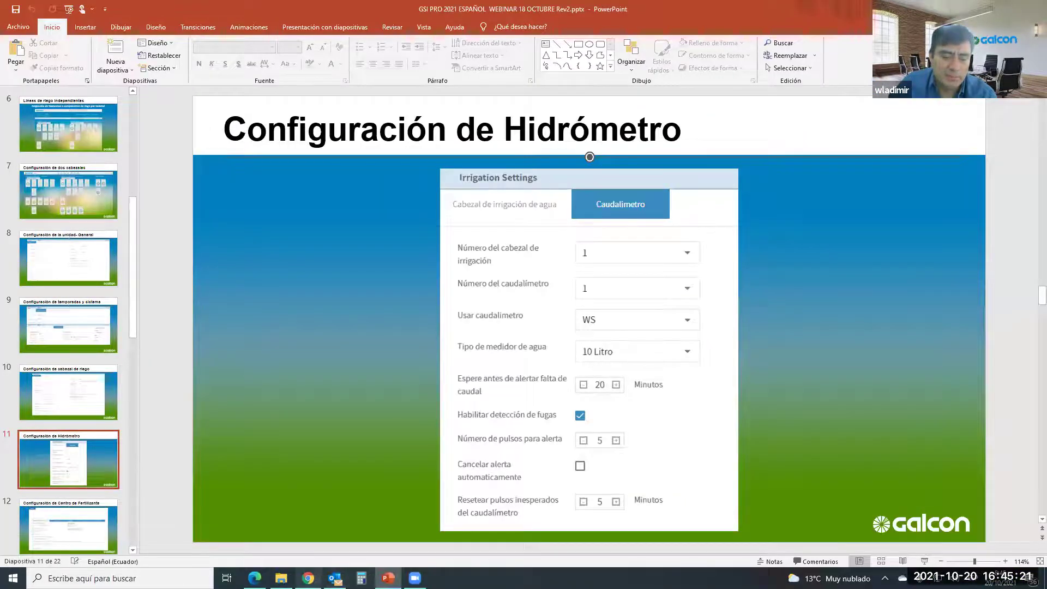
- Switch to the GSI page in Chrome and open the unit's irrigation settings
left_click(308, 578)
left_click(515, 158)
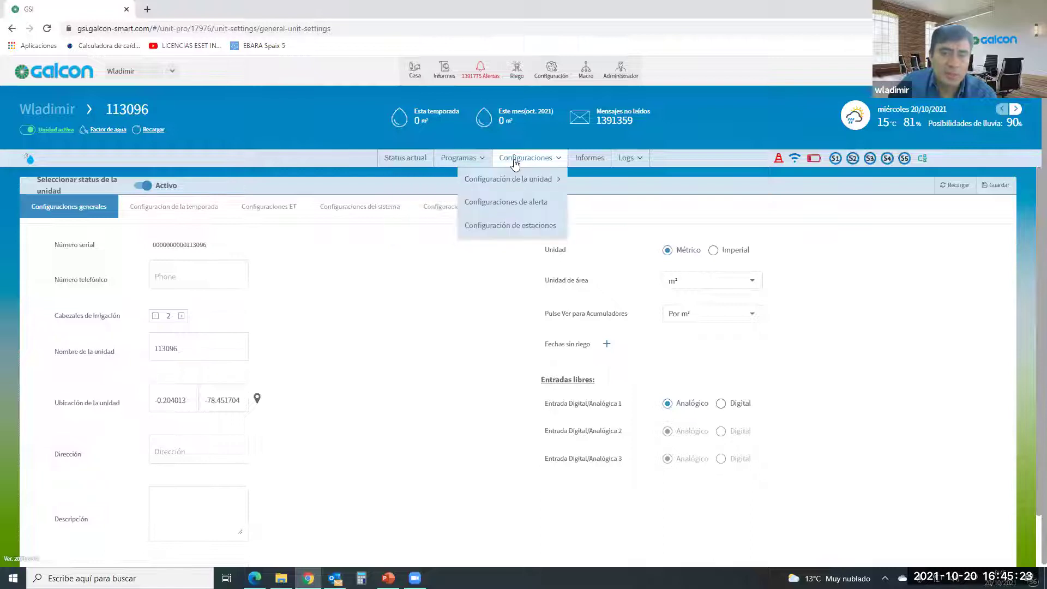
mouse_move(546, 179)
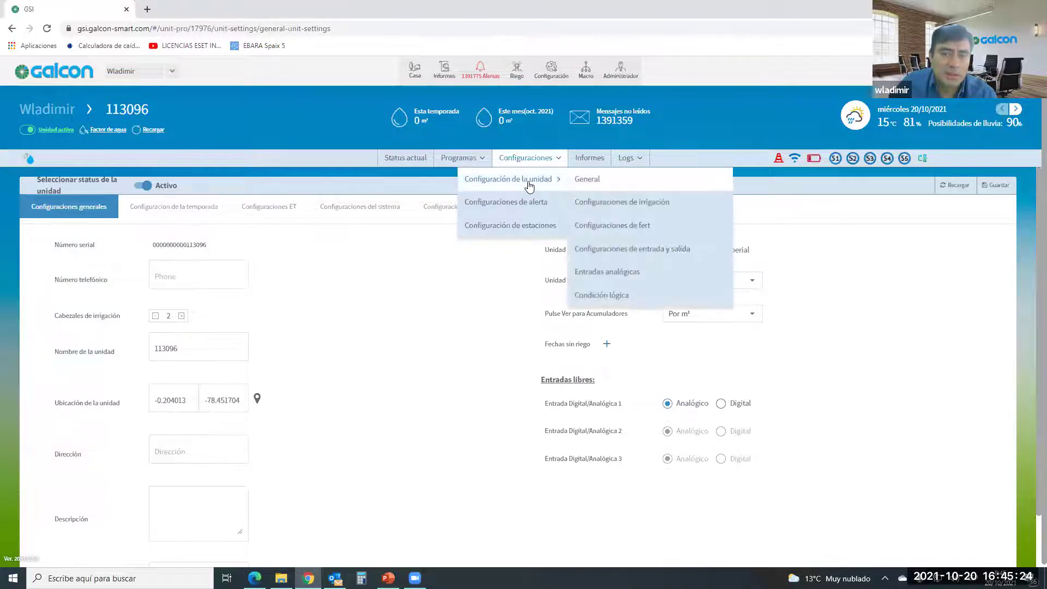
left_click(586, 202)
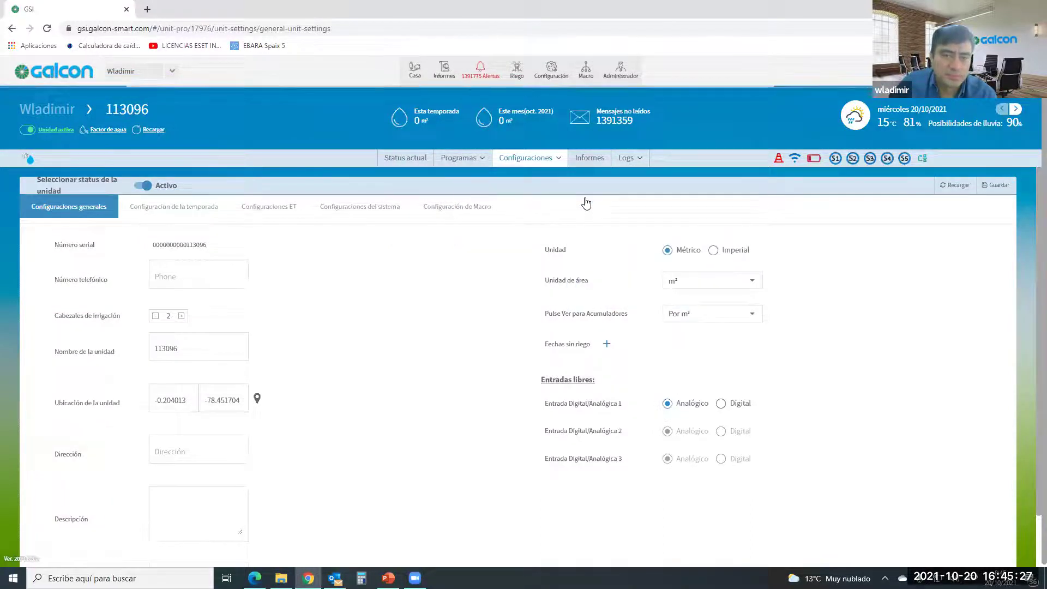
left_click(536, 162)
mouse_move(542, 179)
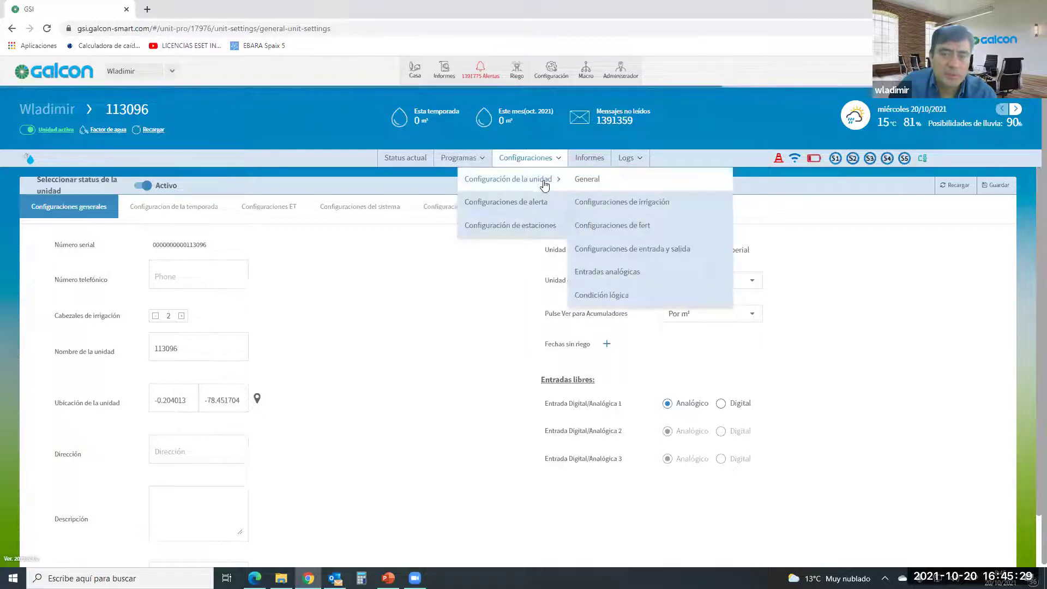
left_click(586, 203)
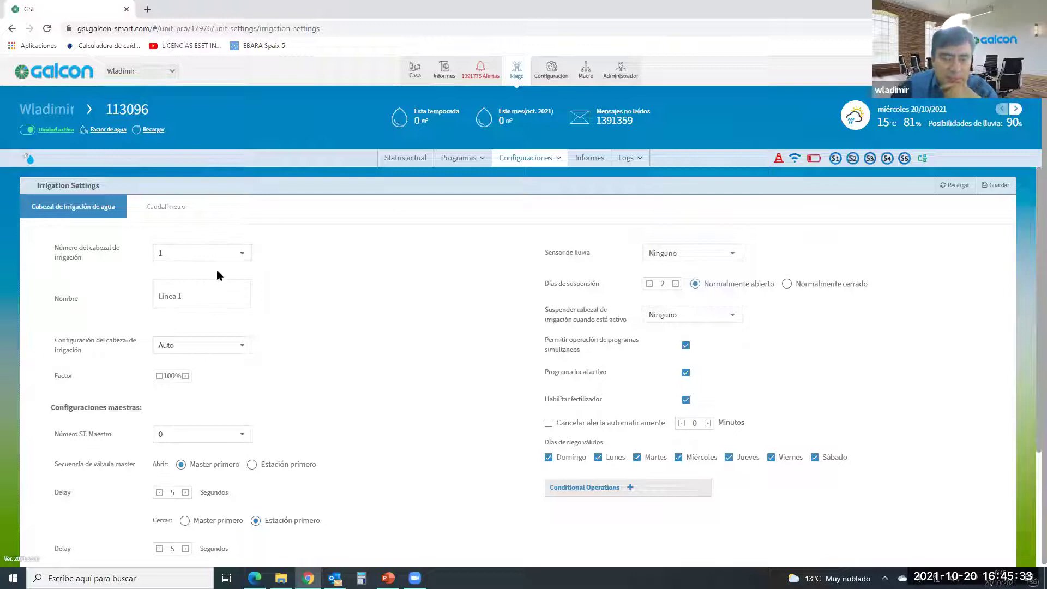
- Look through the irrigation head number and head configuration options, choosing head 1 and Auto
left_click(244, 254)
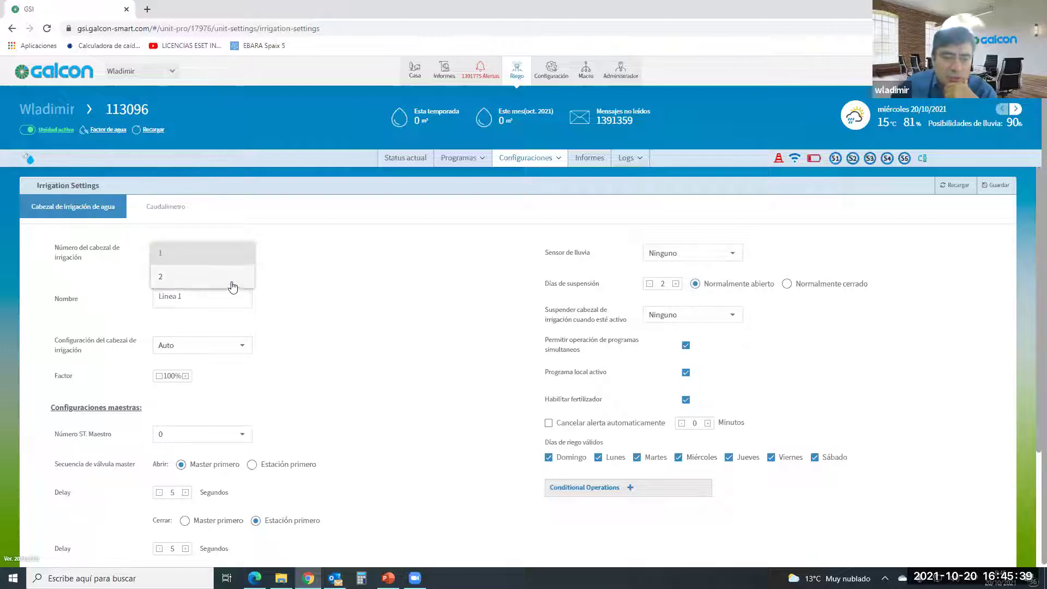
left_click(229, 255)
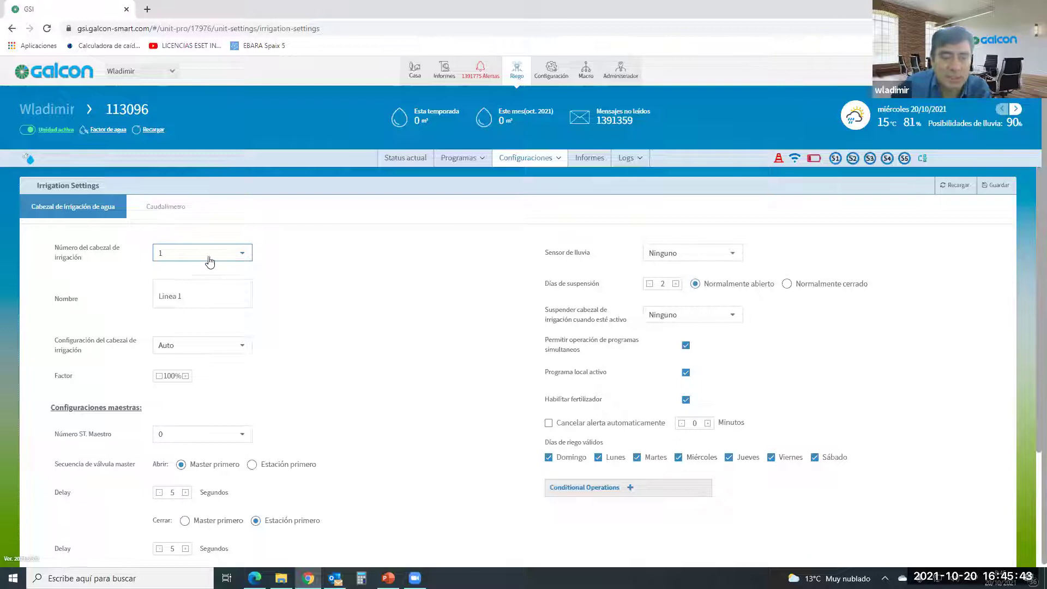
left_click(205, 296)
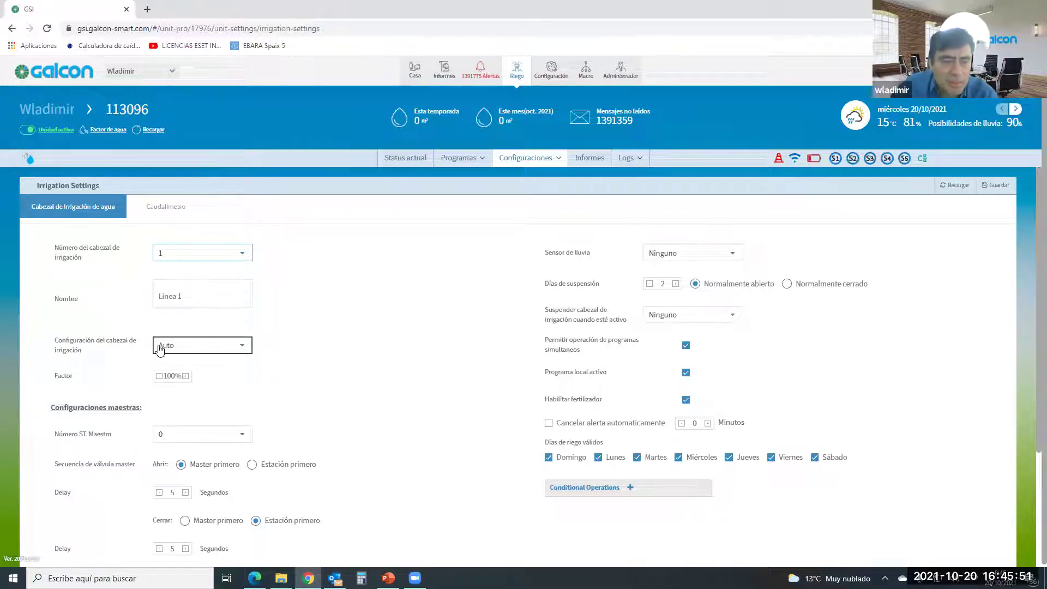
left_click(242, 347)
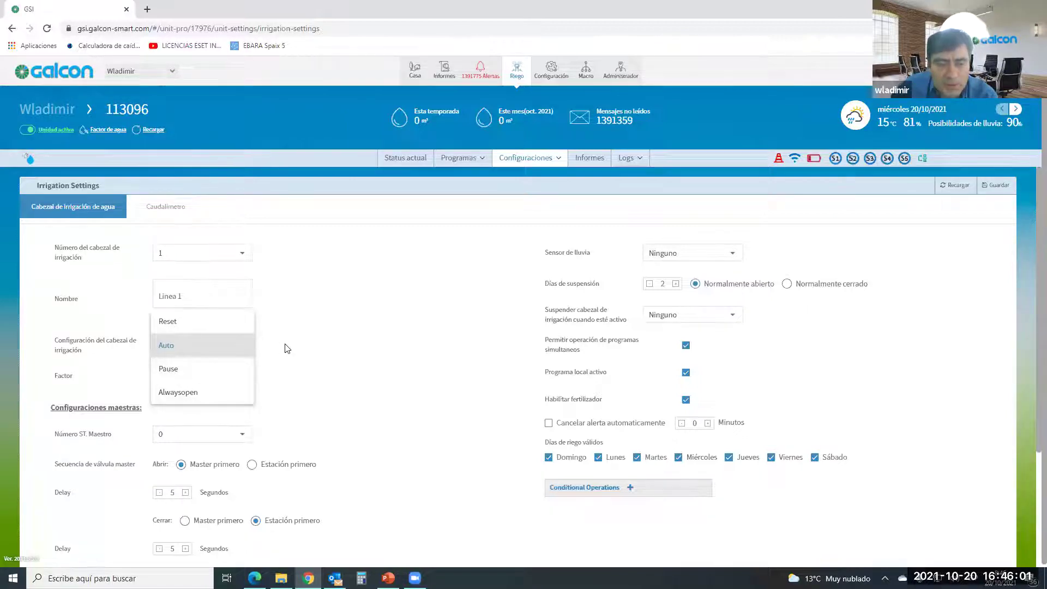
left_click(185, 354)
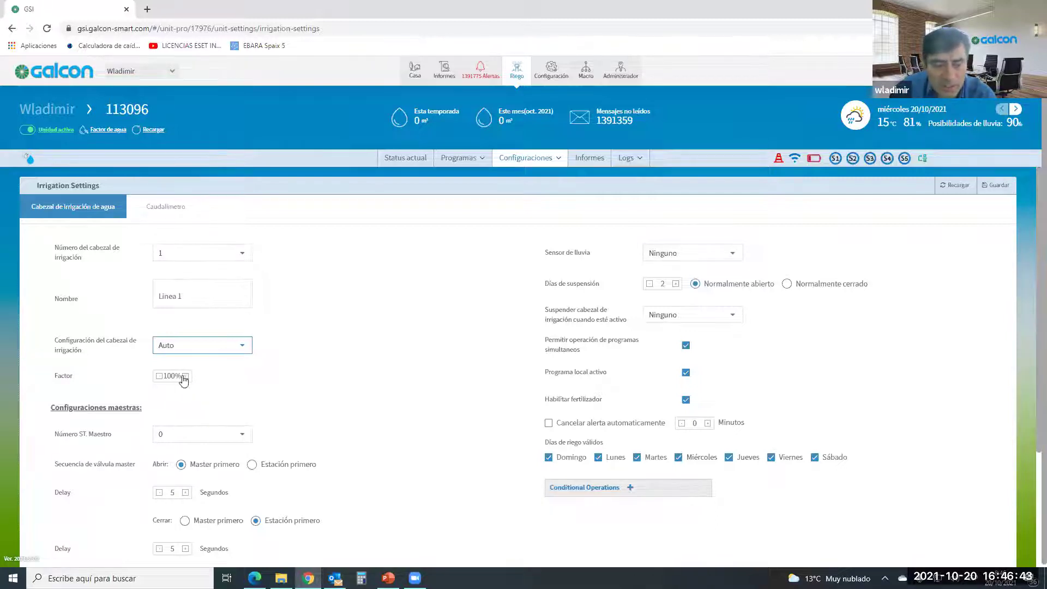
- Try lowering the irrigation head's factor to 98% and set it back to 100%
left_click(159, 376)
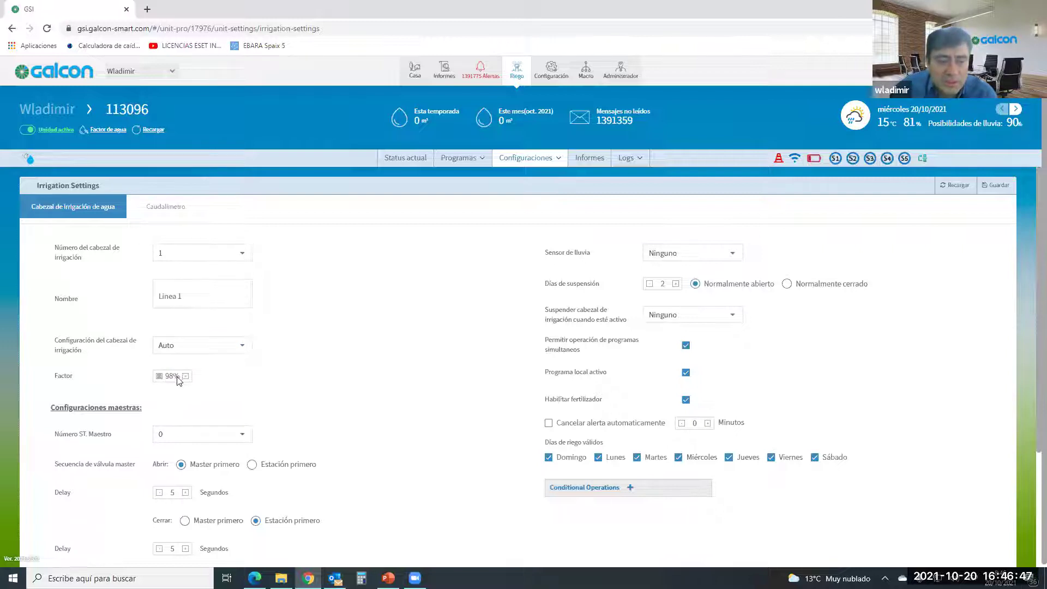
left_click(185, 377)
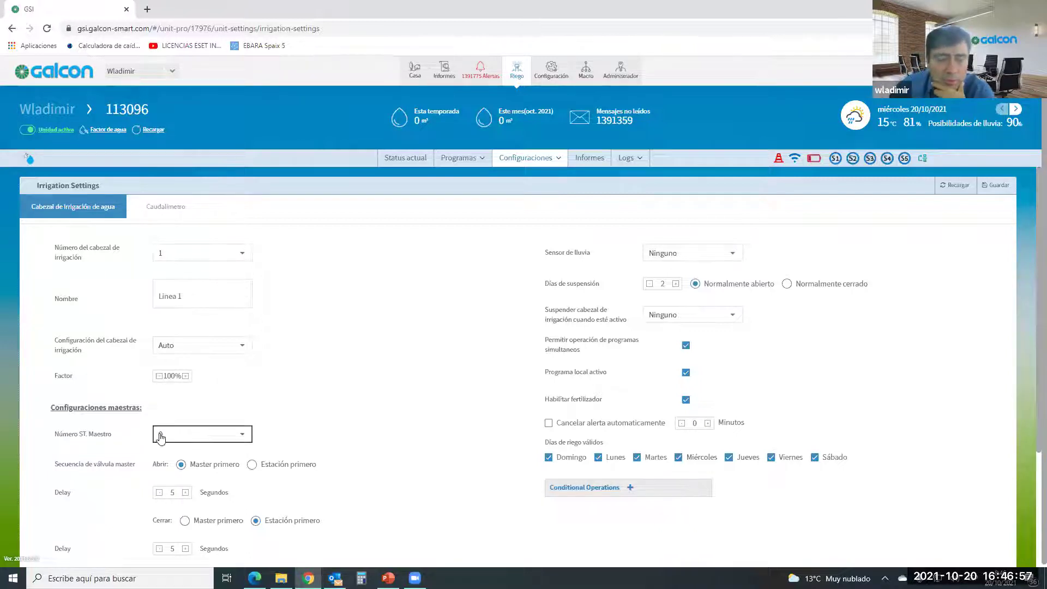
- Switch to the PowerPoint presentation, show the "Cabezales de riego" diagram slide full screen, and end the slideshow
scroll(259, 423, "down", 1)
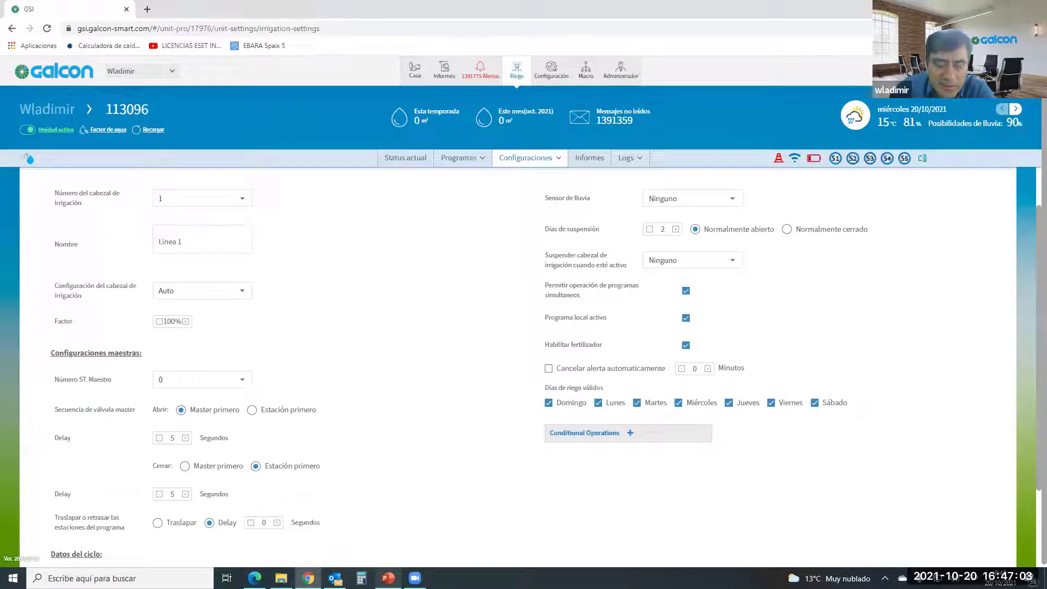
mouse_move(388, 578)
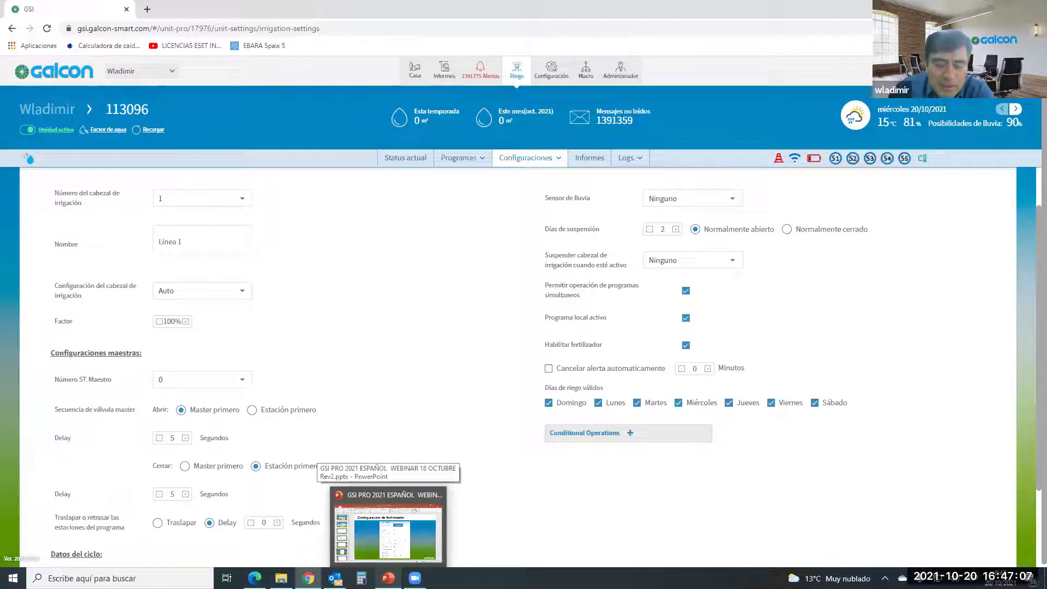
left_click(388, 524)
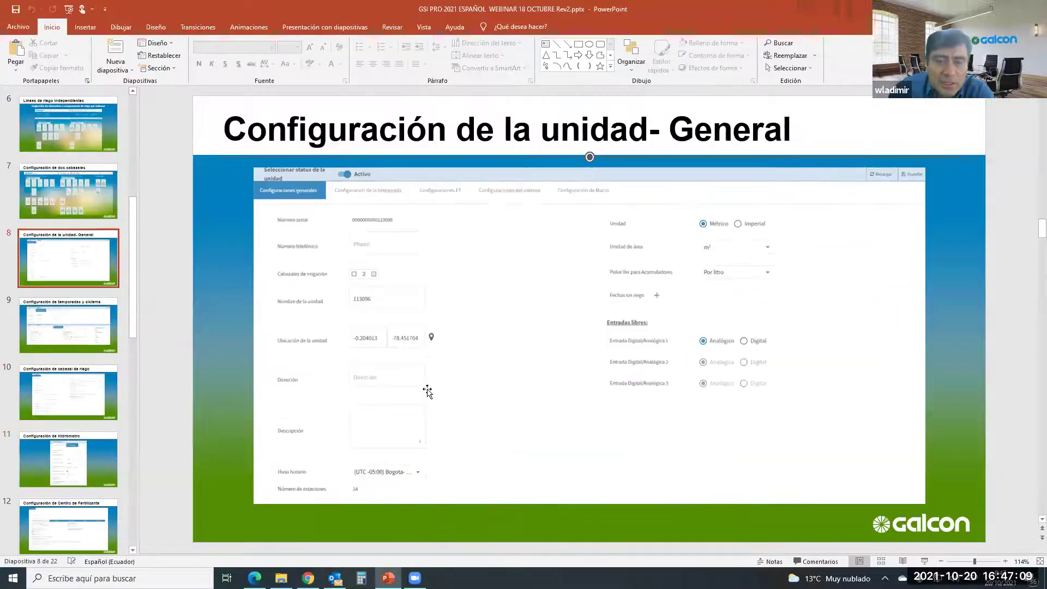
scroll(427, 392, "up", 3)
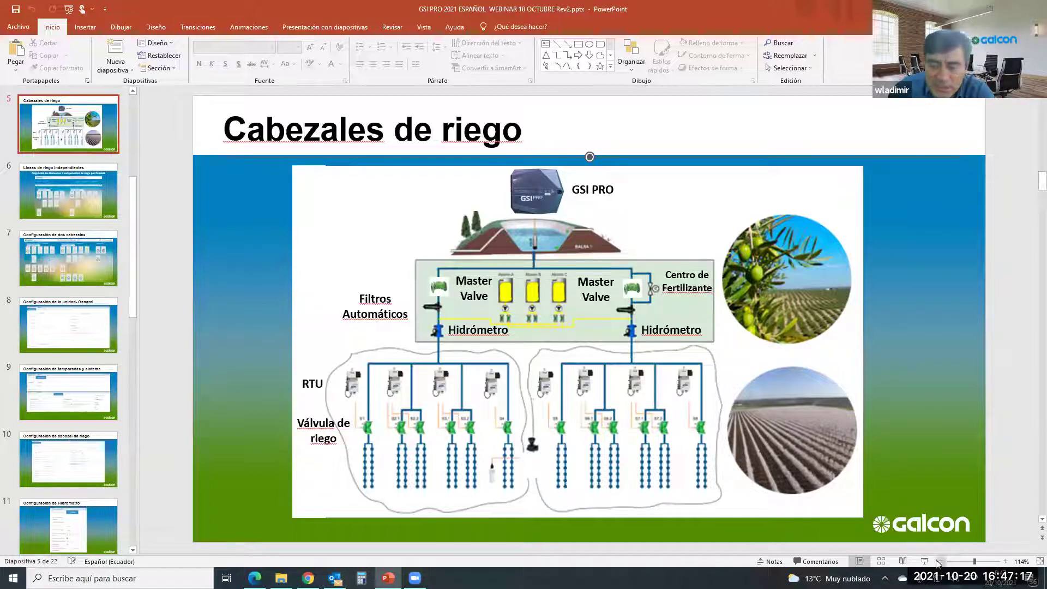
key("shift+F5")
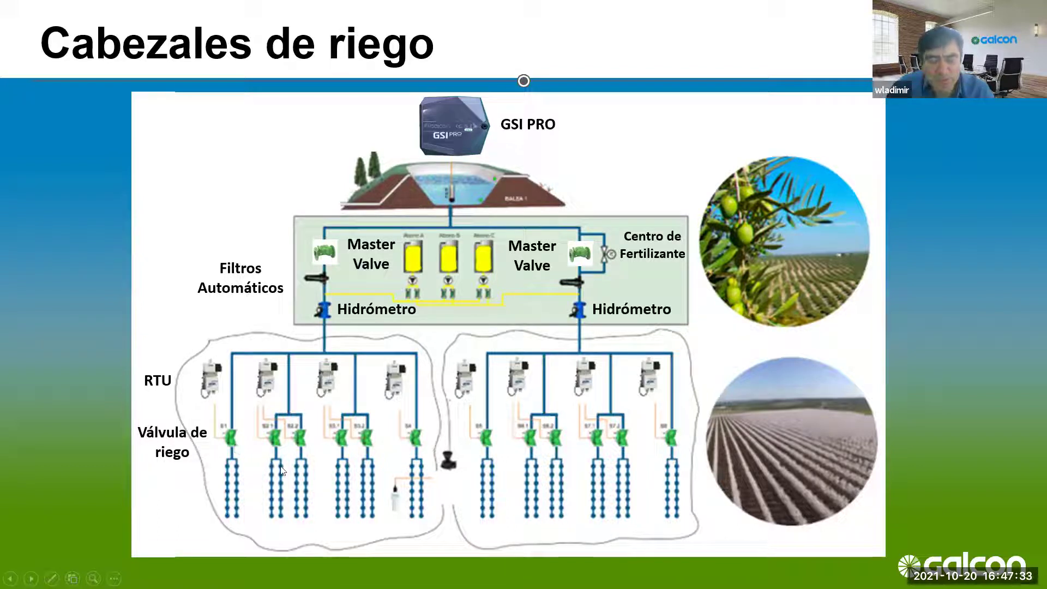
key("Escape")
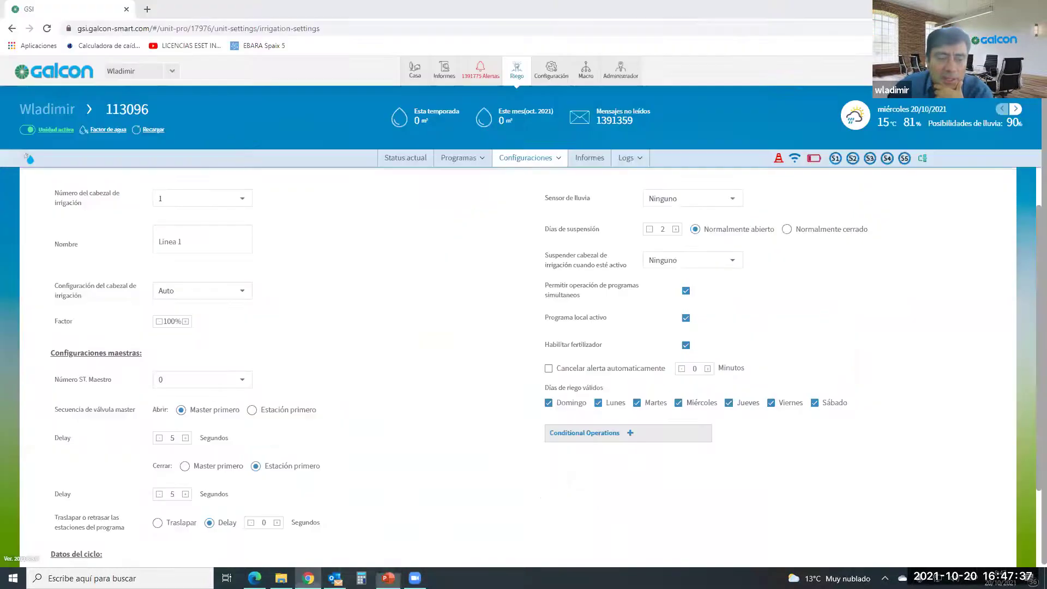
- Return to the GSI page in Chrome and view the options available for the master station number
left_click(308, 578)
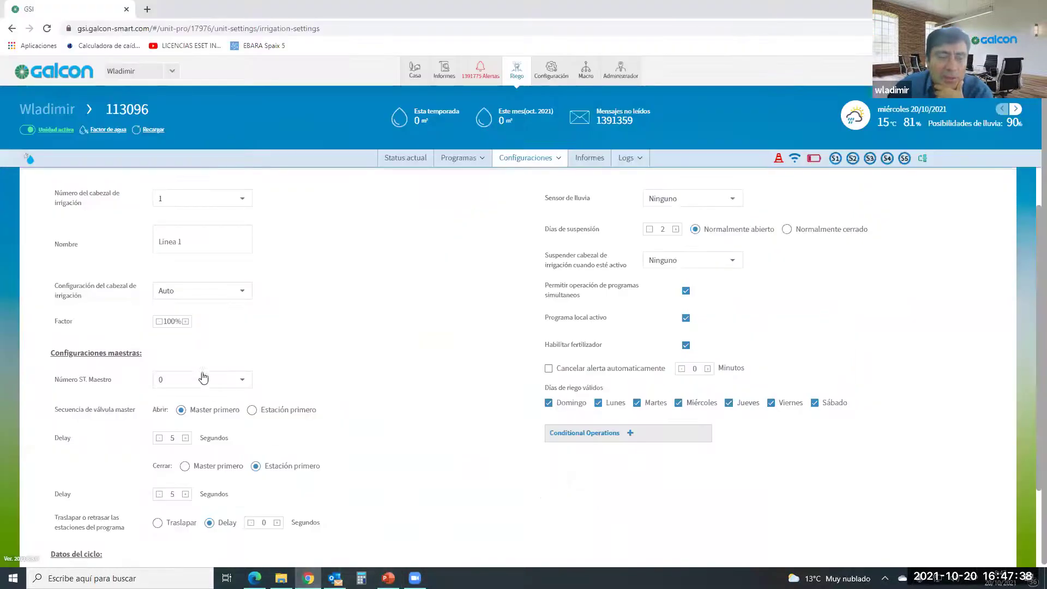
left_click(243, 385)
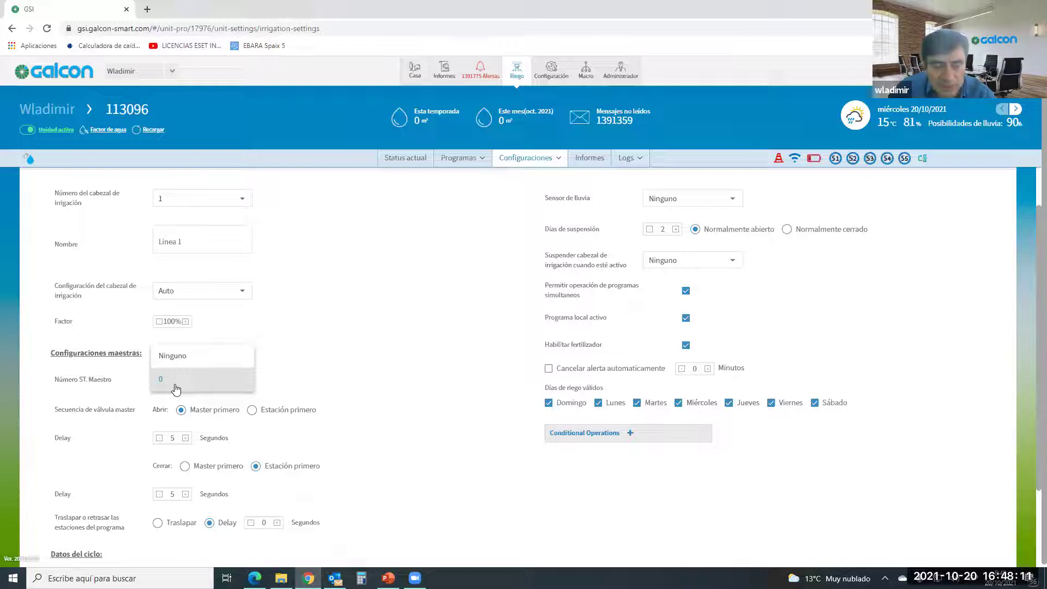
left_click(285, 389)
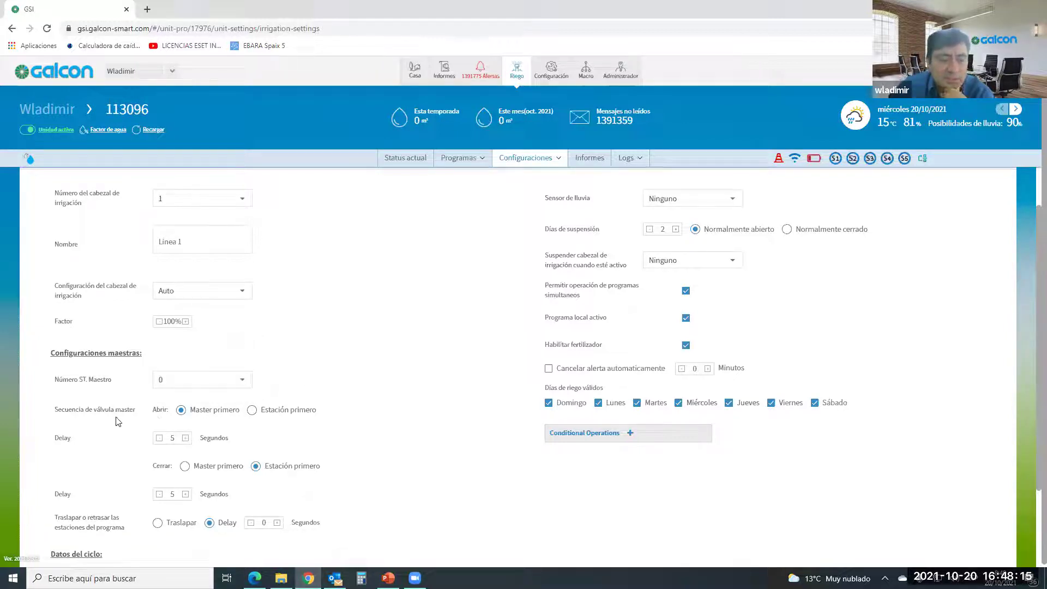
- Set the delays for both opening and closing the master valve to 10 seconds
scroll(213, 439, "down", 1)
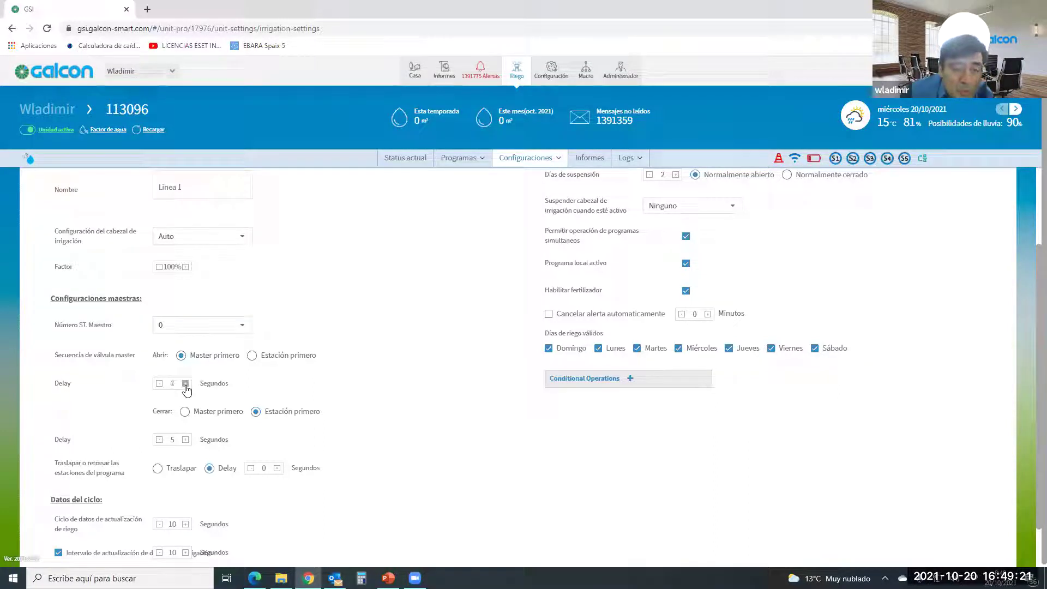
left_click(158, 384)
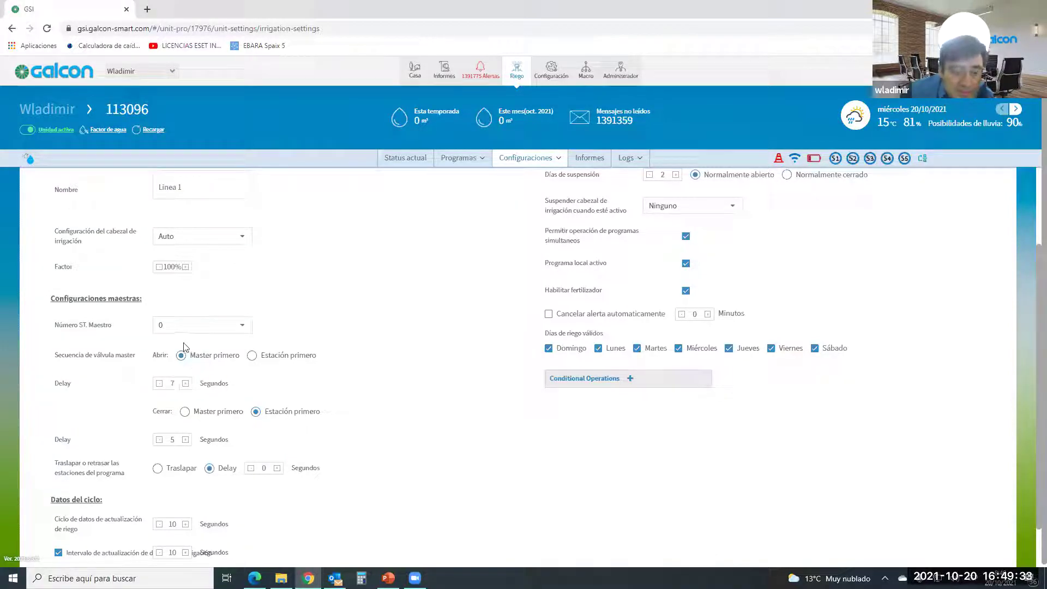
left_click(186, 383)
left_click(186, 383)
left_click(185, 383)
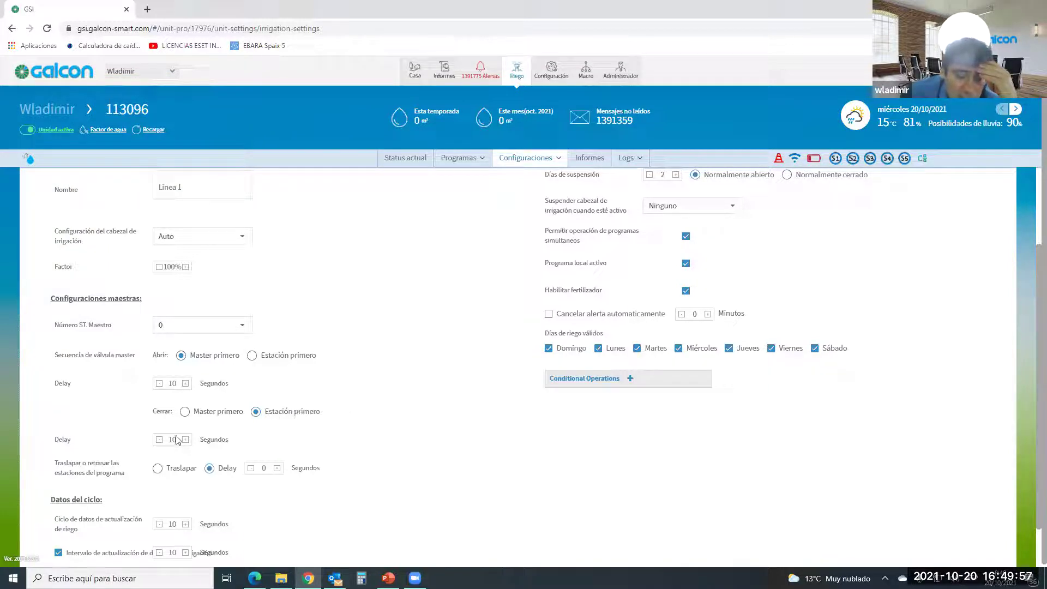
- Try the master valve sequence with Estación primero for opening and Master primero for closing, and restore the original order
left_click(251, 356)
left_click(186, 415)
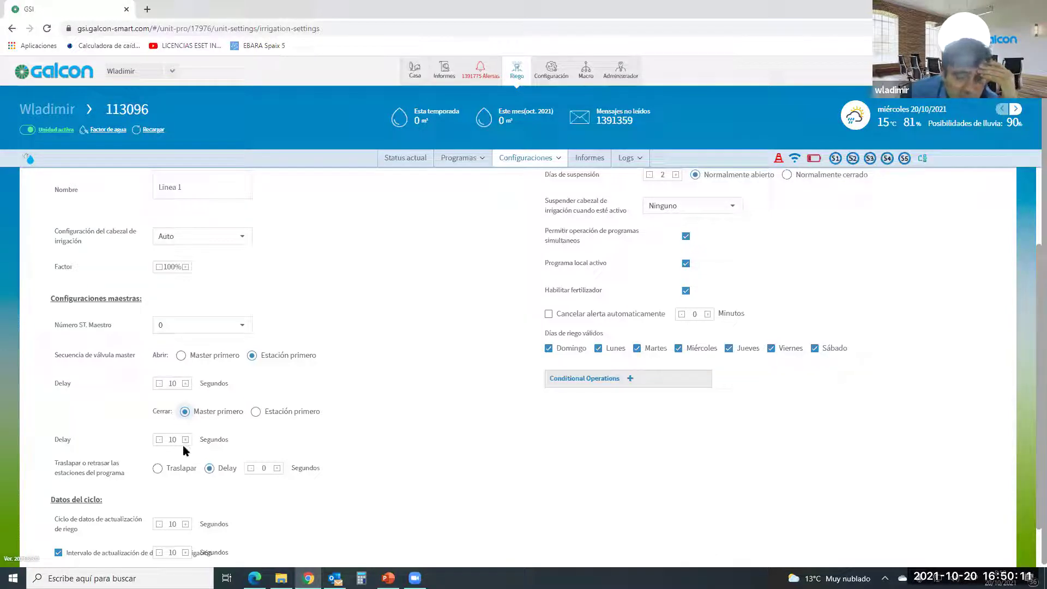
left_click(255, 412)
left_click(180, 355)
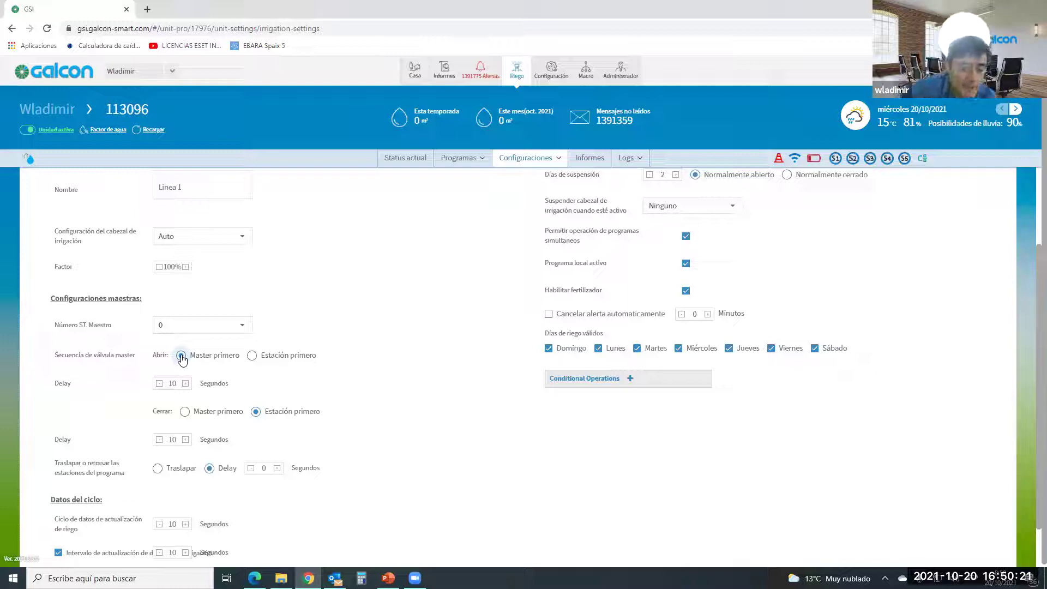
- Set the overlap-or-delay option for the program's stations to Traslapar
scroll(177, 450, "down", 1)
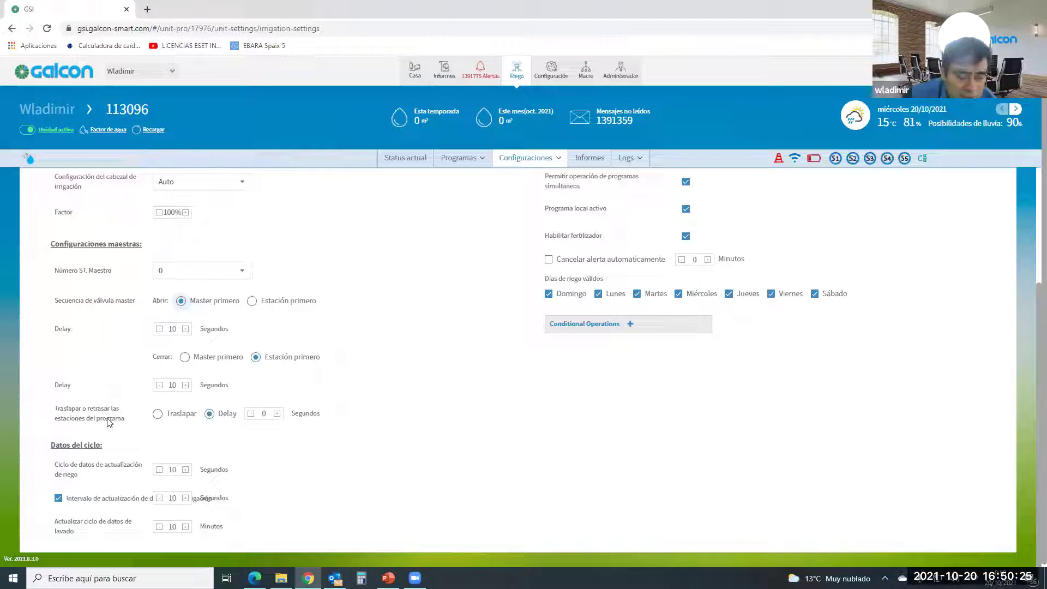
left_click(158, 415)
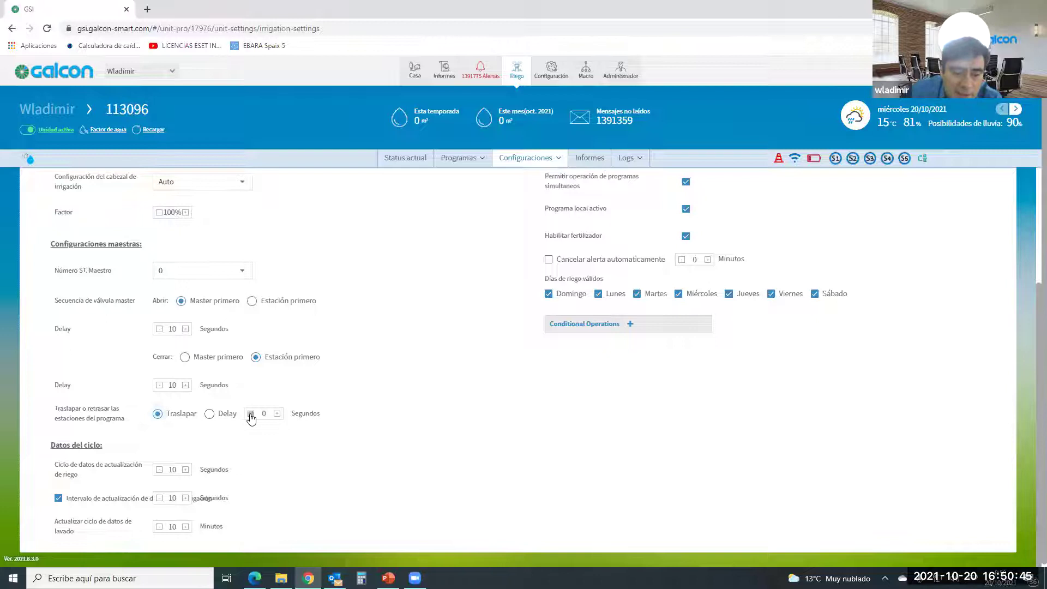
- Set the stations' overlap time to 5 seconds, then try the Delay option and return to Traslapar
left_click(277, 413)
left_click(277, 413)
left_click(277, 414)
left_click(277, 413)
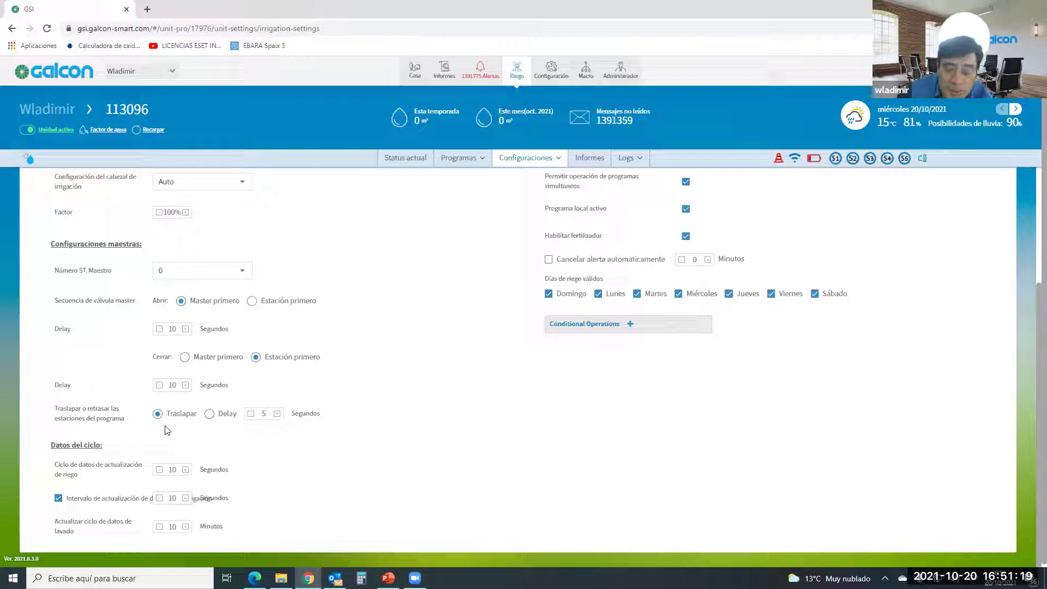
left_click(209, 416)
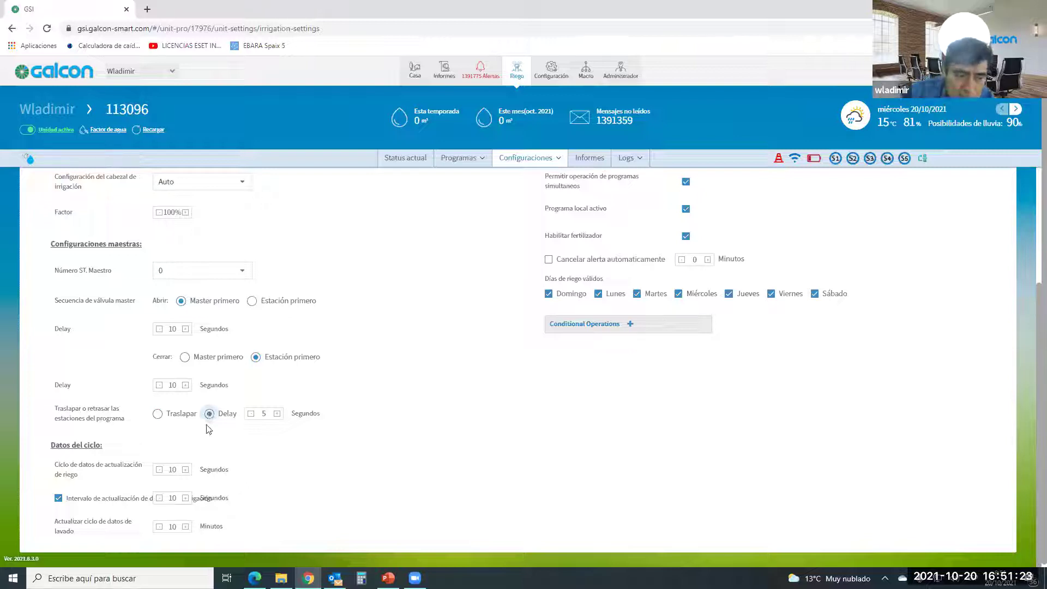
left_click(158, 415)
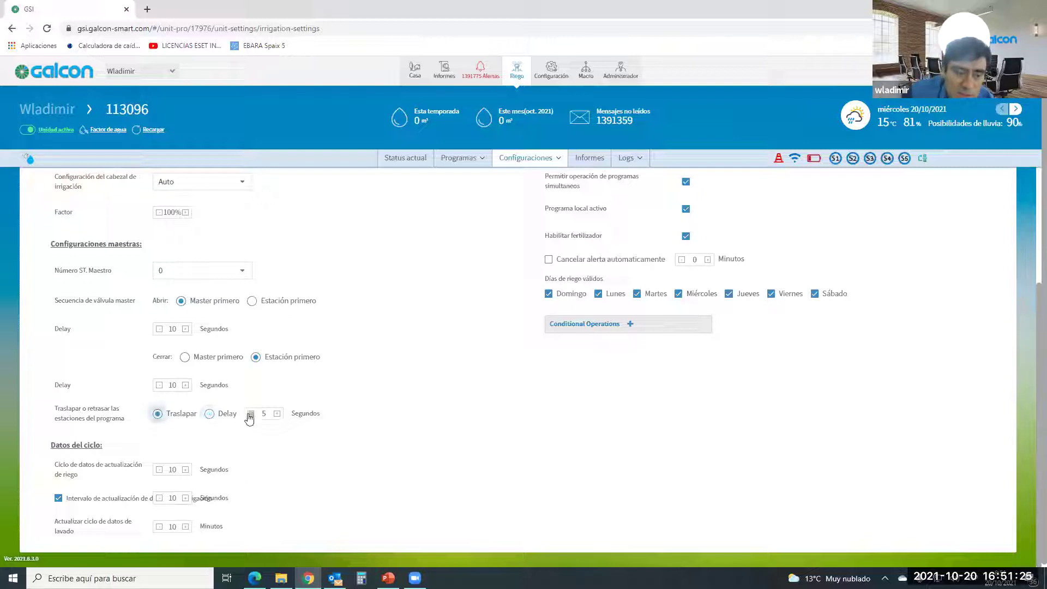
- Raise the overlap time between the program's stations to 11 seconds
left_click(278, 413)
left_click(278, 414)
left_click(278, 414)
left_click(278, 414)
left_click(277, 414)
left_click(278, 413)
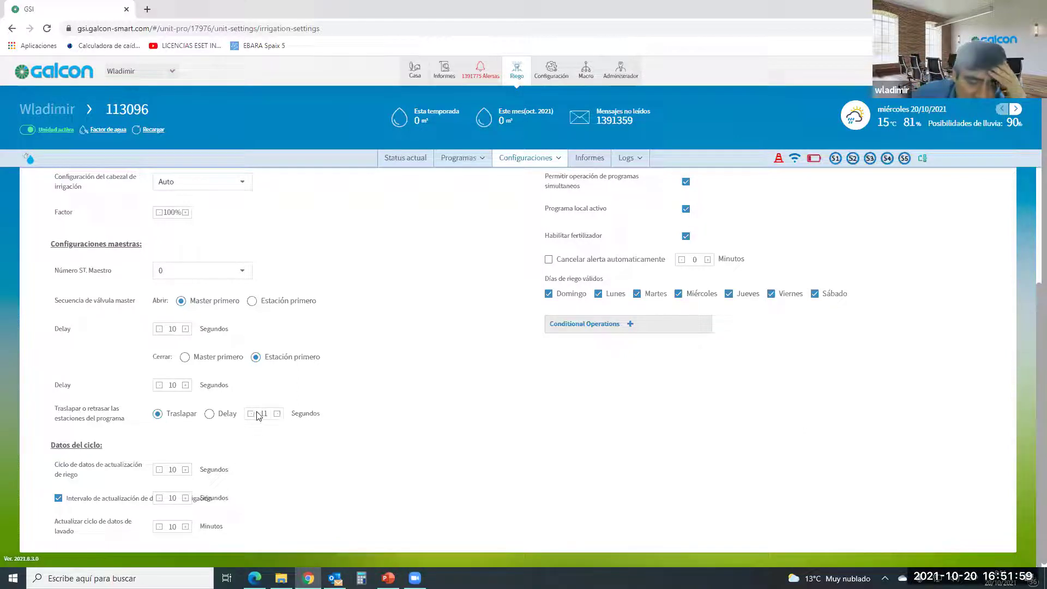
- Switch the program's stations from overlap to Delay and set the delay to 6 seconds
left_click(210, 415)
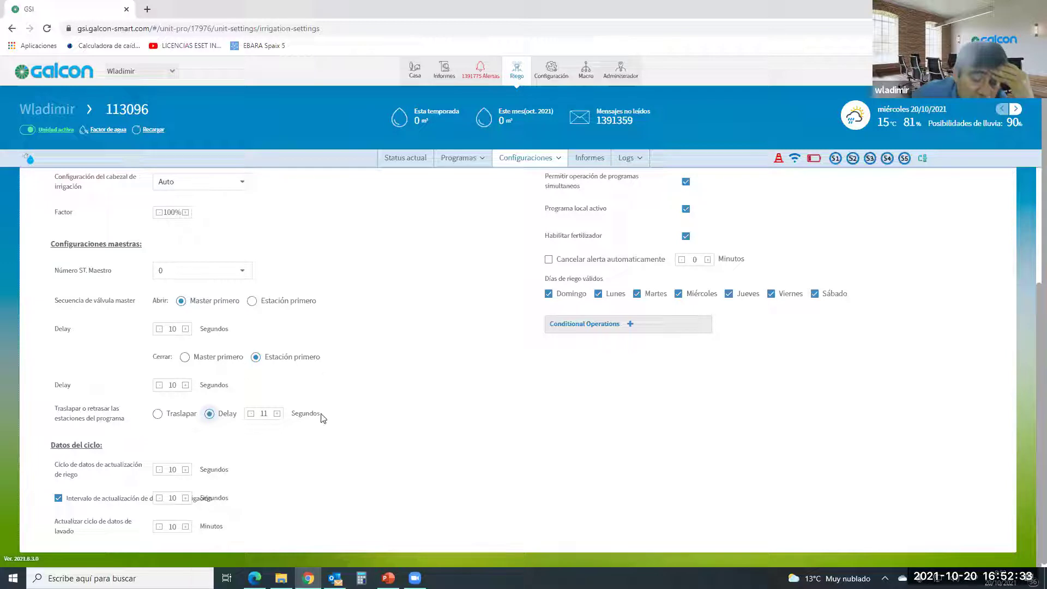
left_click(251, 414)
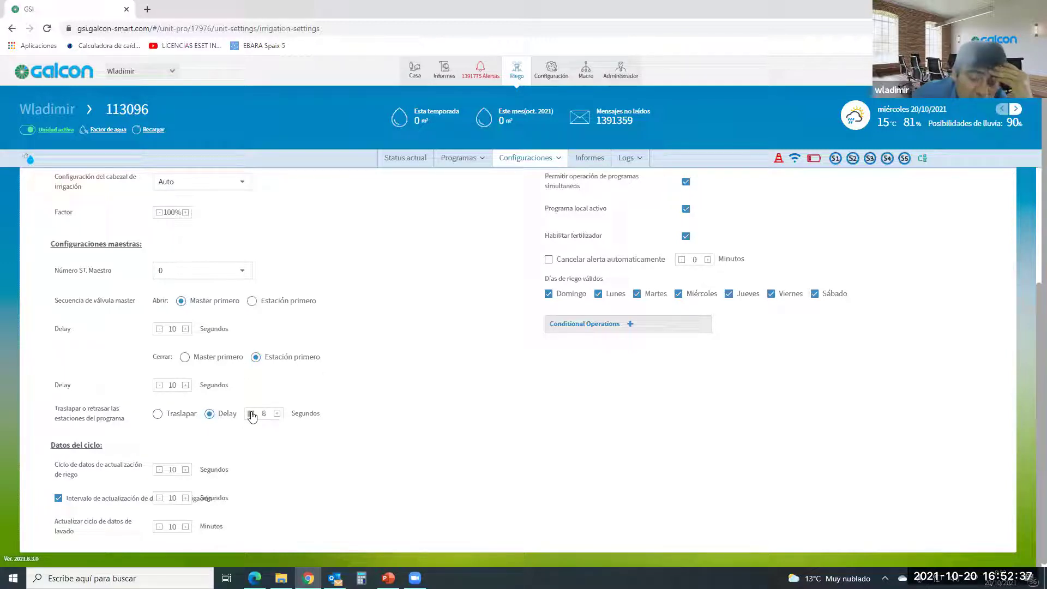
double_click(252, 415)
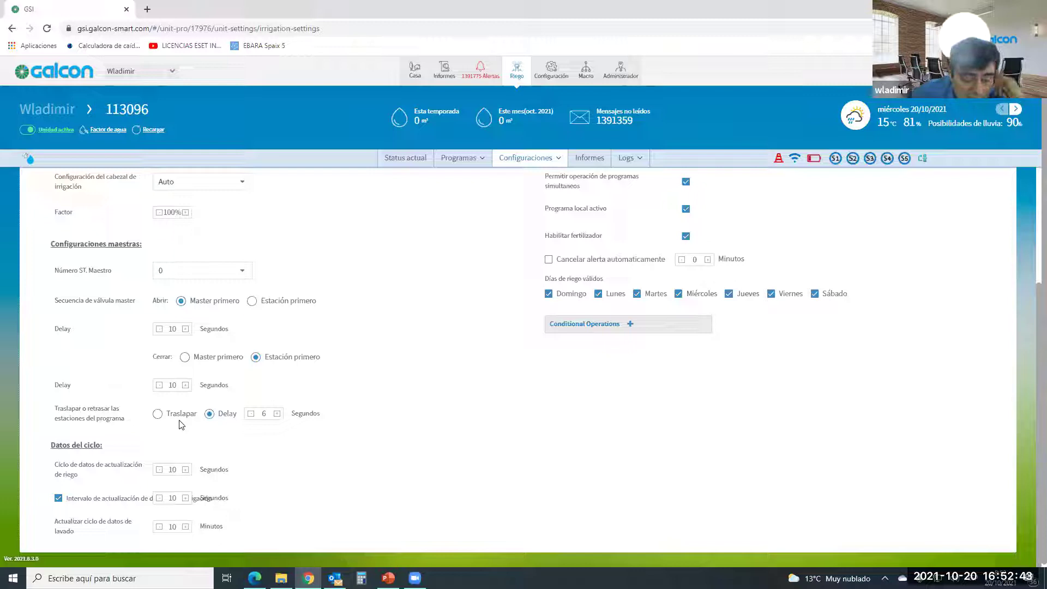
- Try adjusting the irrigation data update cycle up and down, and restore it to 10 seconds
scroll(275, 473, "down", 1)
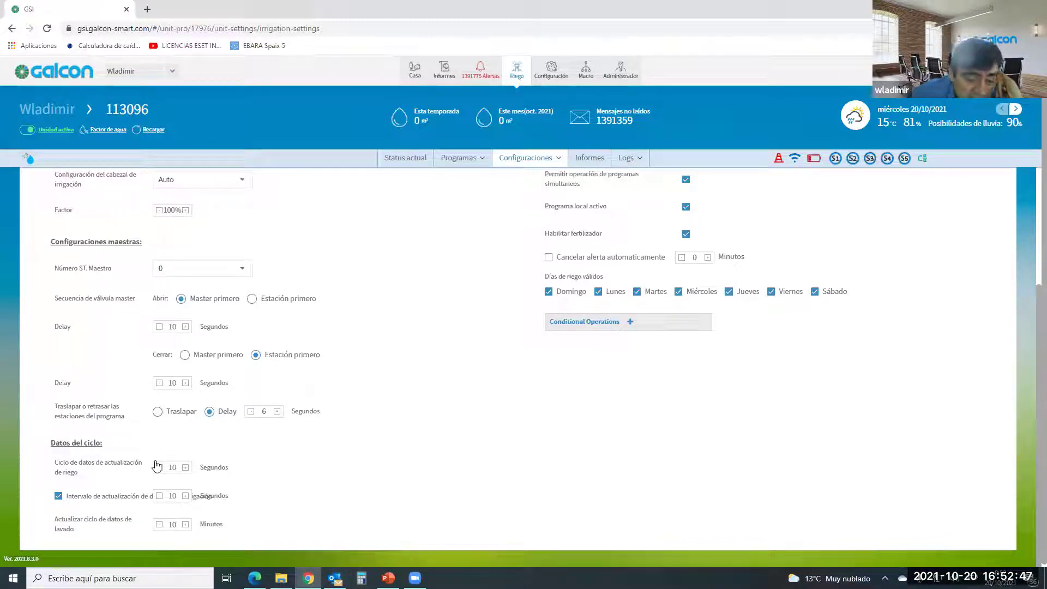
scroll(69, 466, "down", 1)
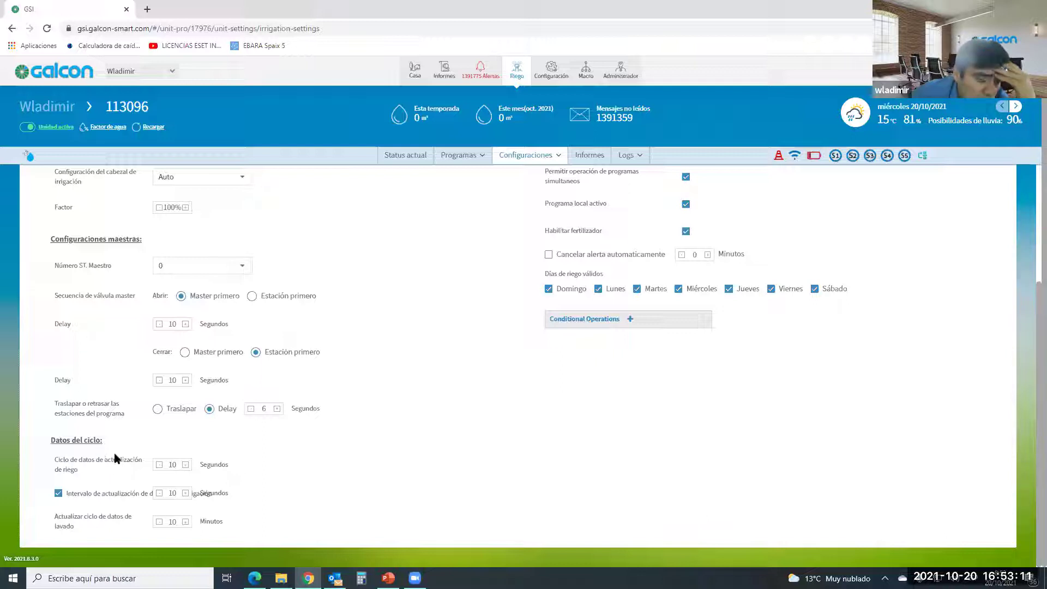
left_click(159, 465)
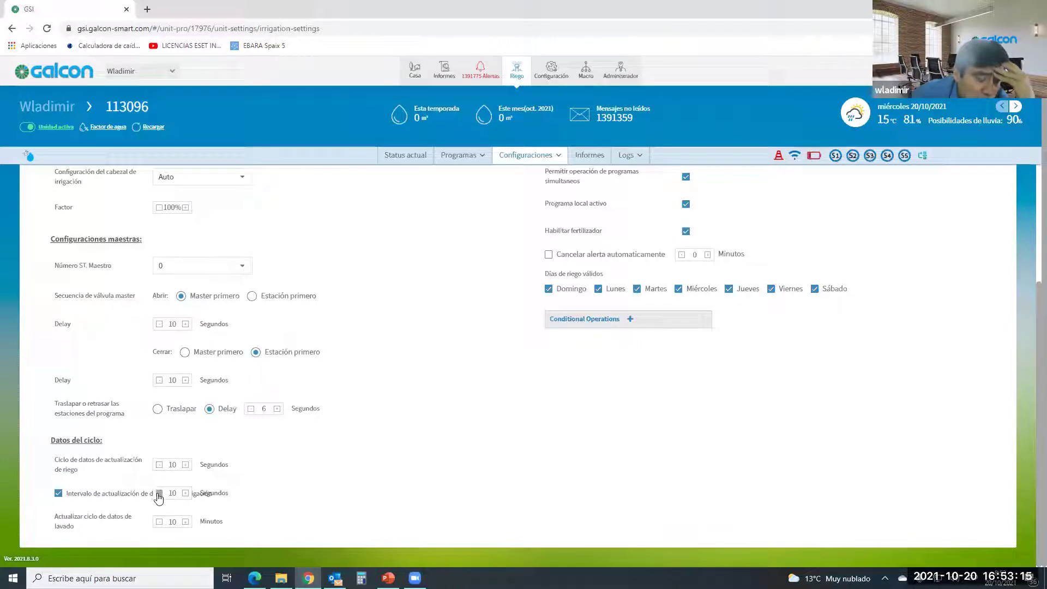
left_click(186, 465)
left_click(186, 465)
left_click(159, 465)
left_click(160, 465)
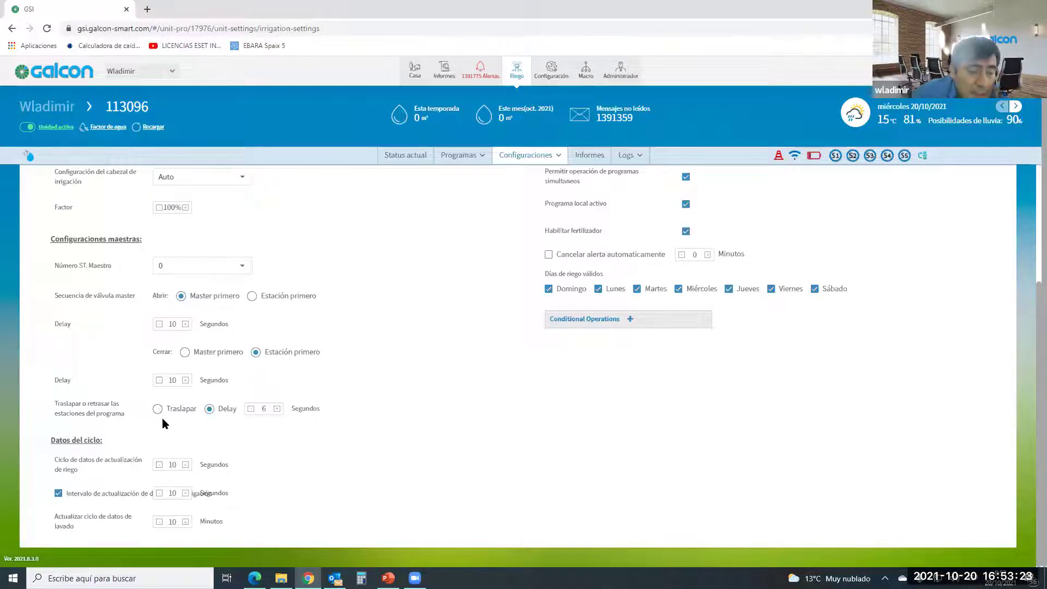
- View the options available for the irrigation head's rain sensor
scroll(162, 418, "up", 1)
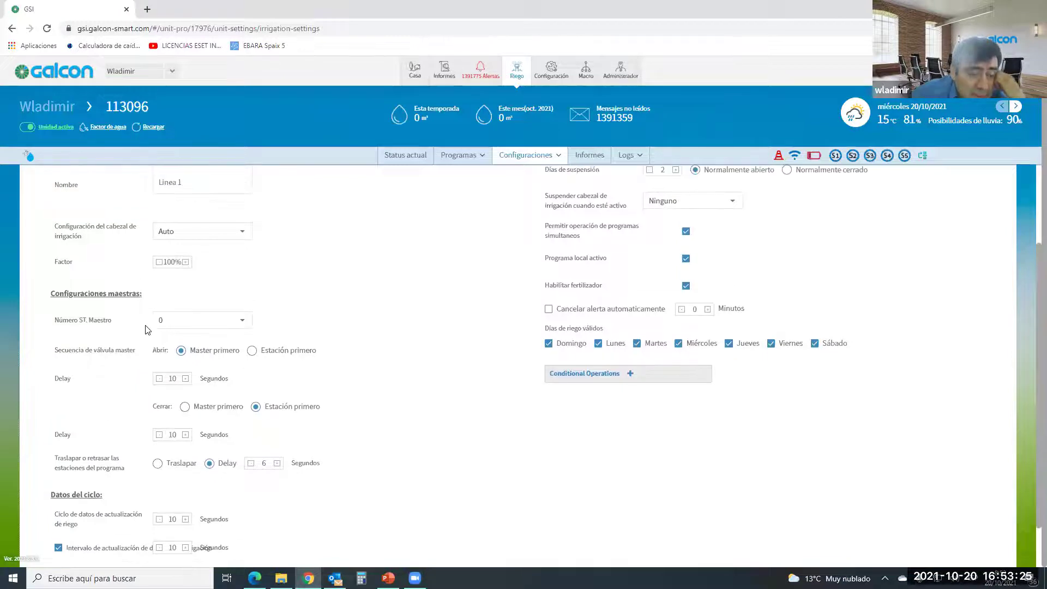
scroll(221, 333, "up", 2)
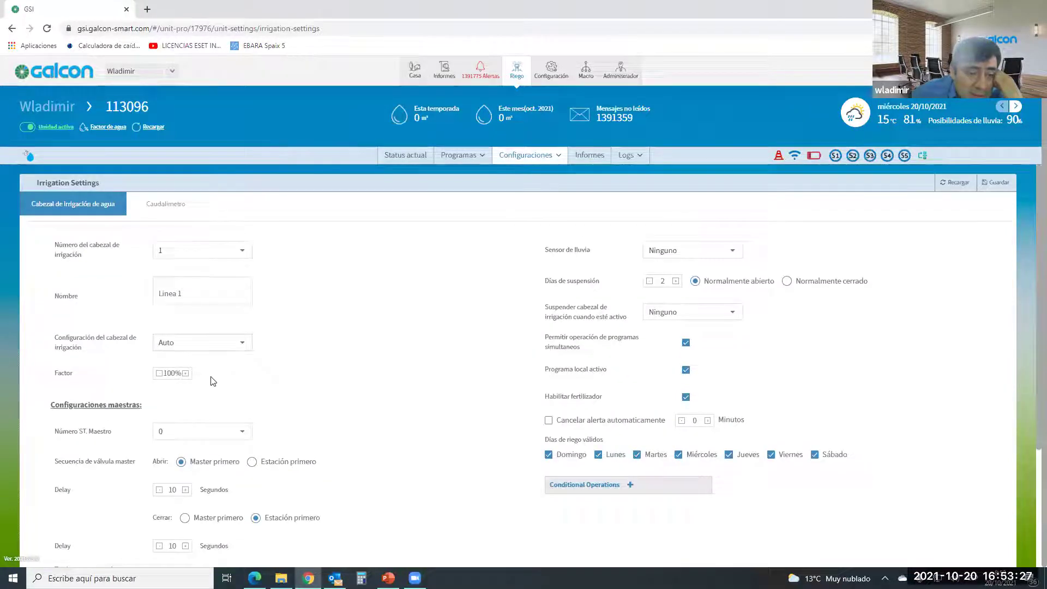
scroll(218, 371, "down", 1)
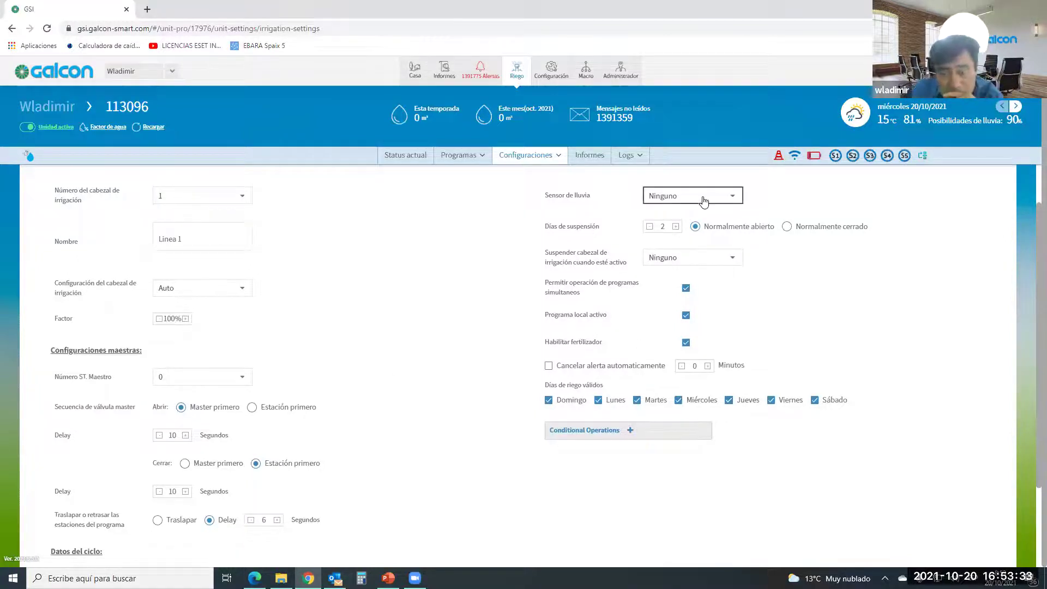
left_click(732, 200)
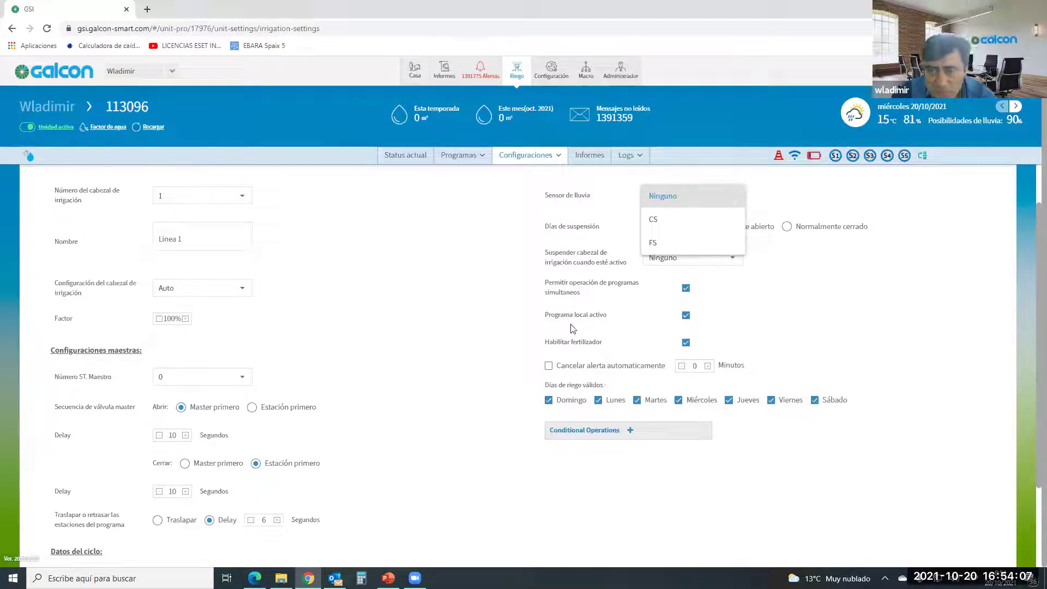
left_click(668, 241)
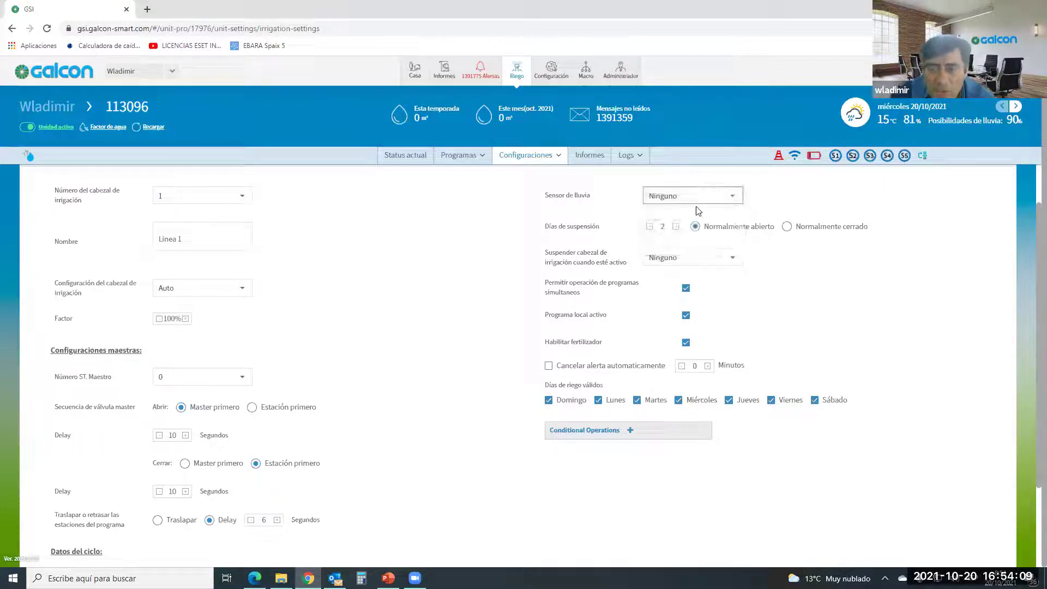
left_click(736, 198)
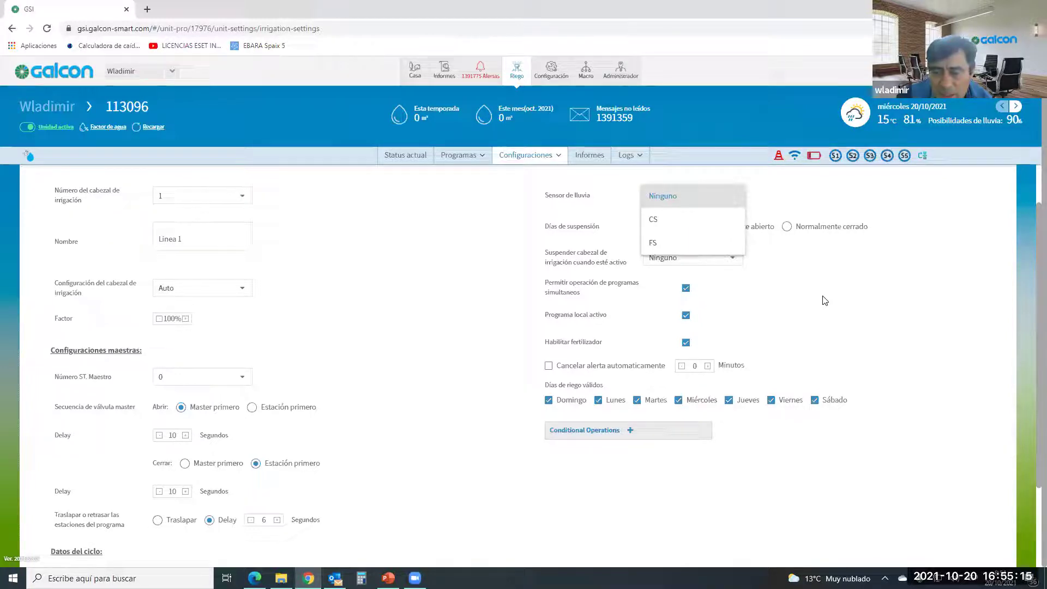
- Try the Normalmente cerrado contact type beside the suspension days, and restore Normalmente abierto
left_click(694, 228)
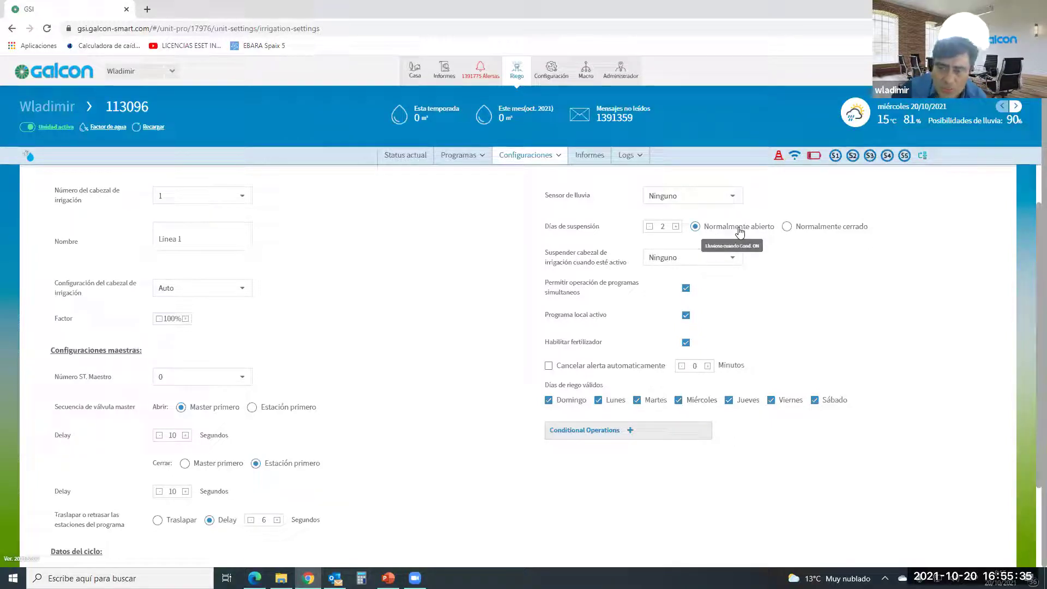
left_click(790, 228)
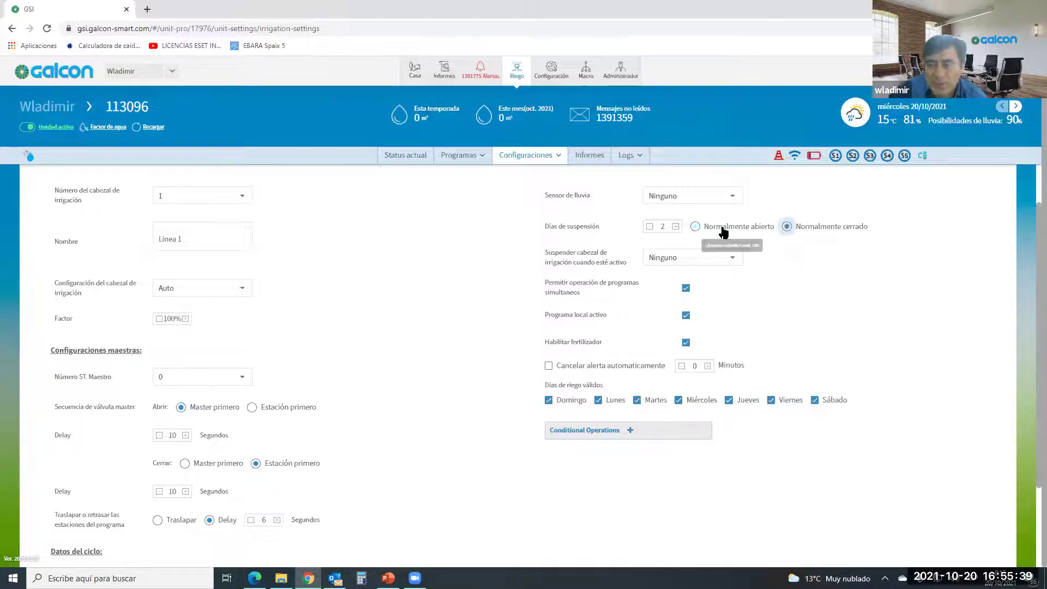
left_click(695, 227)
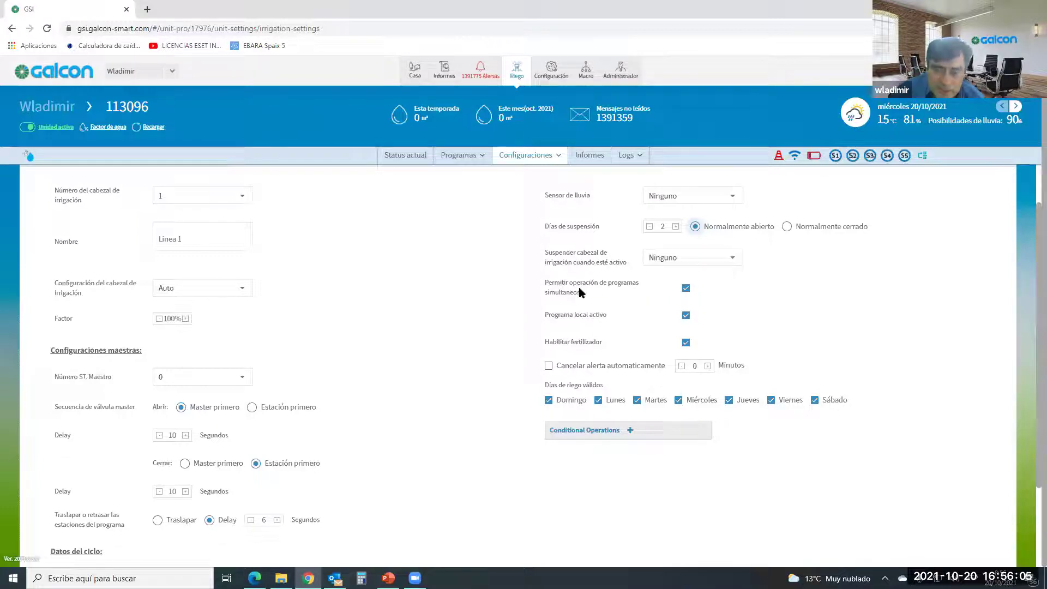
- Try disabling simultaneous program operation, look over the available program types, and enable simultaneous operation again
left_click(685, 291)
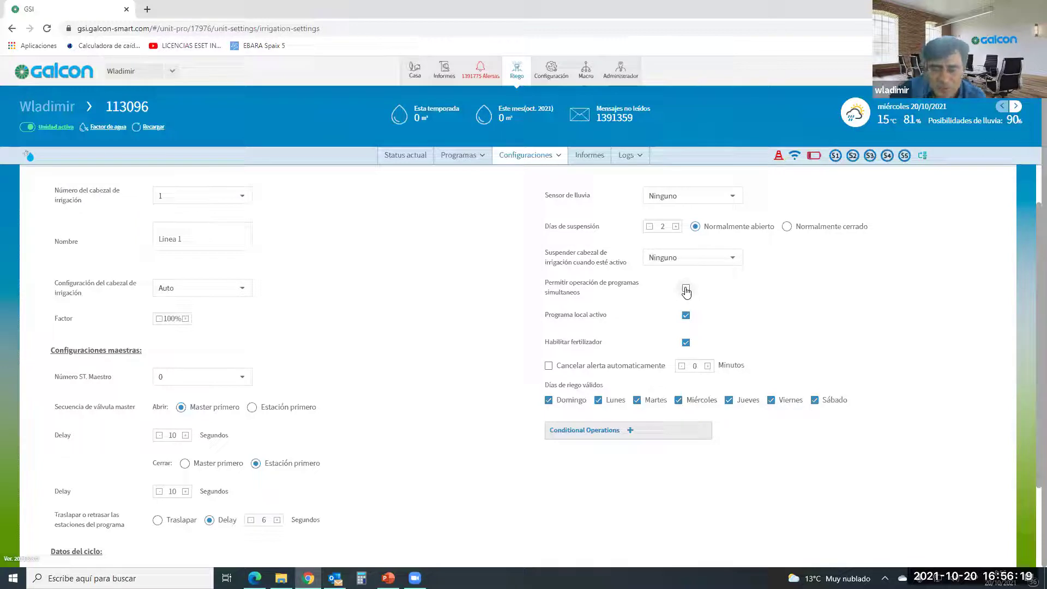
left_click(473, 158)
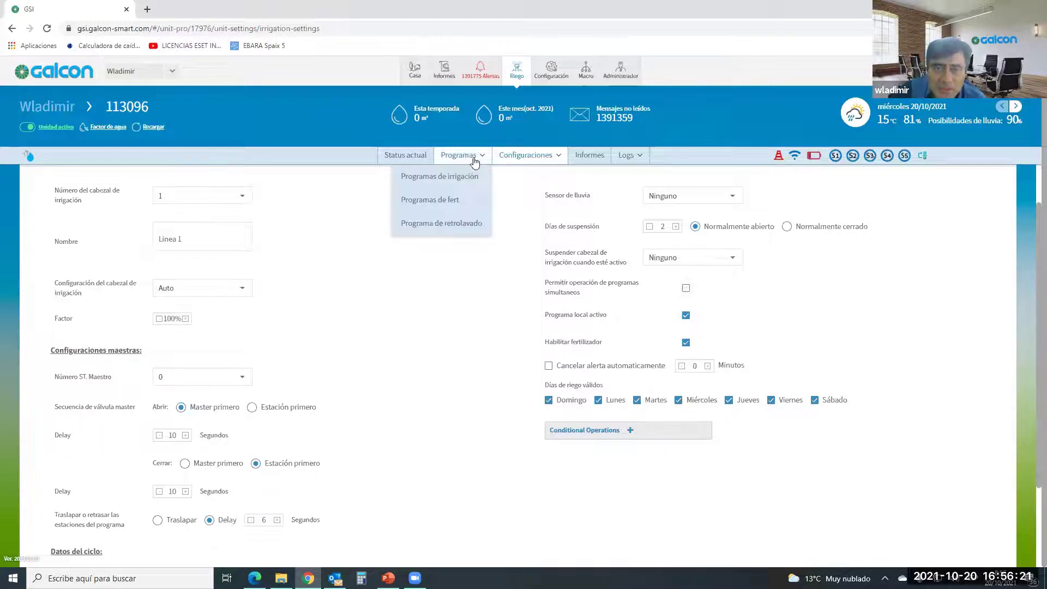
mouse_move(457, 180)
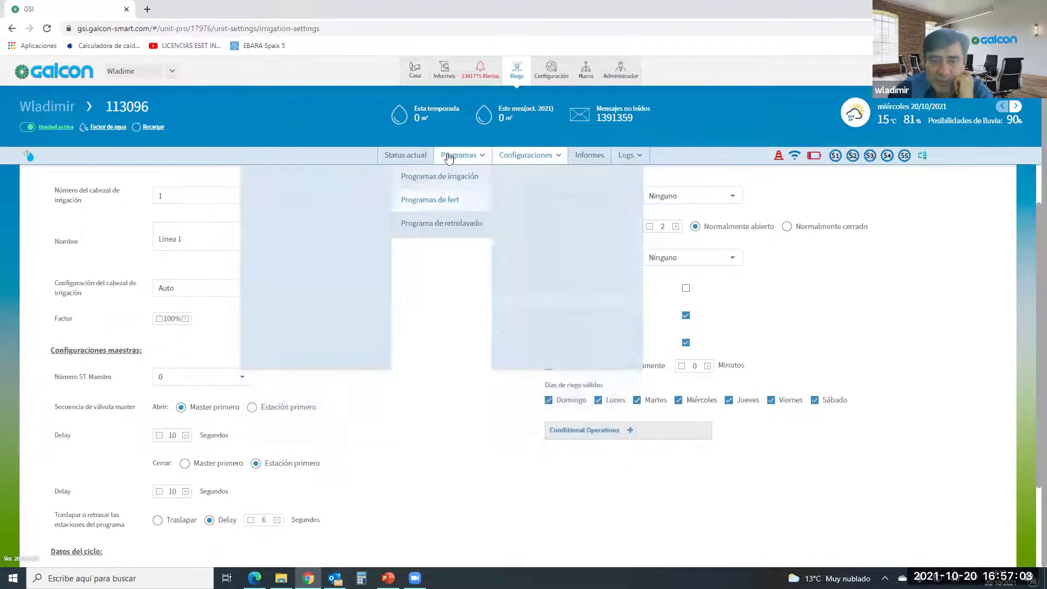
mouse_move(440, 176)
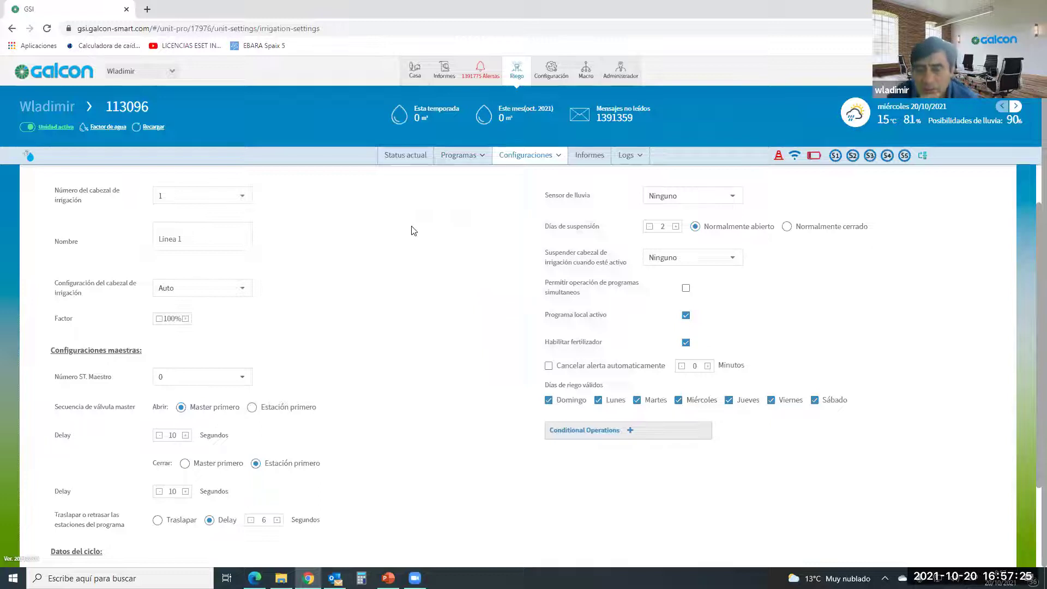
left_click(686, 288)
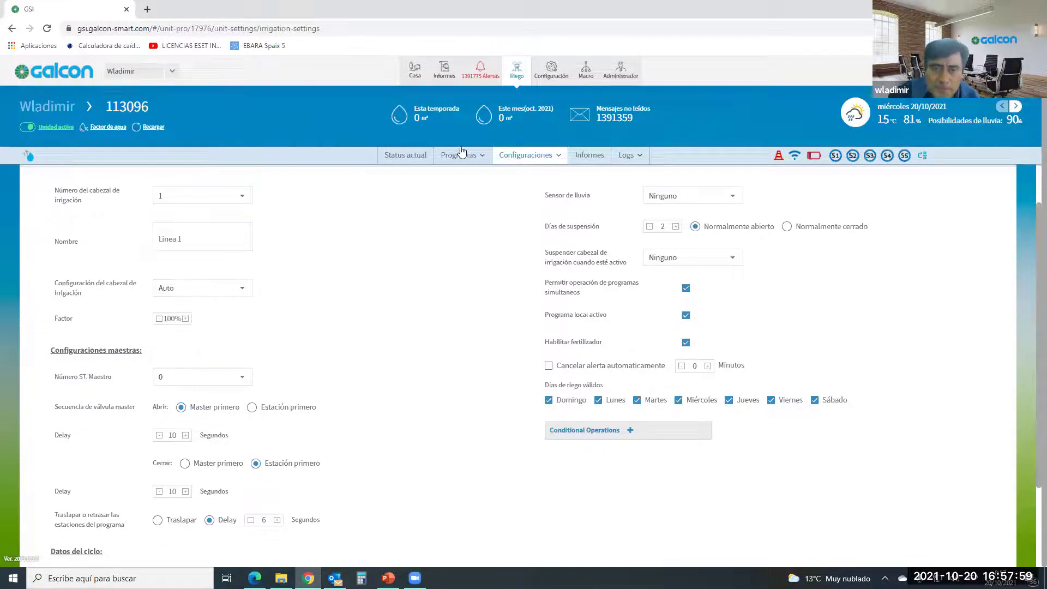
- Open irrigation Programa 1, try turning off the fertilizer for its valves, and turn it back on
mouse_move(458, 155)
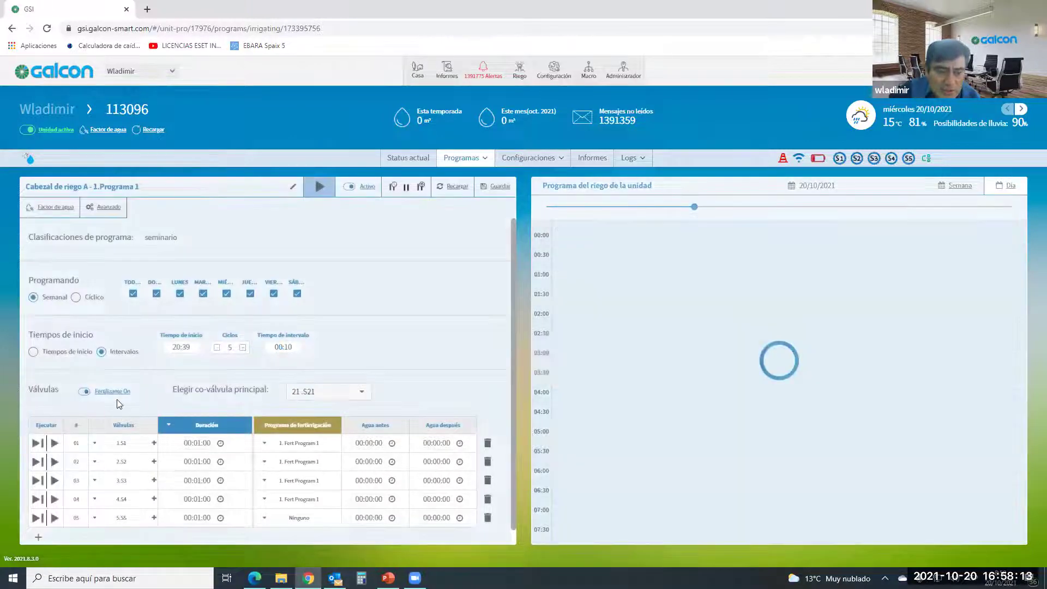
left_click(83, 392)
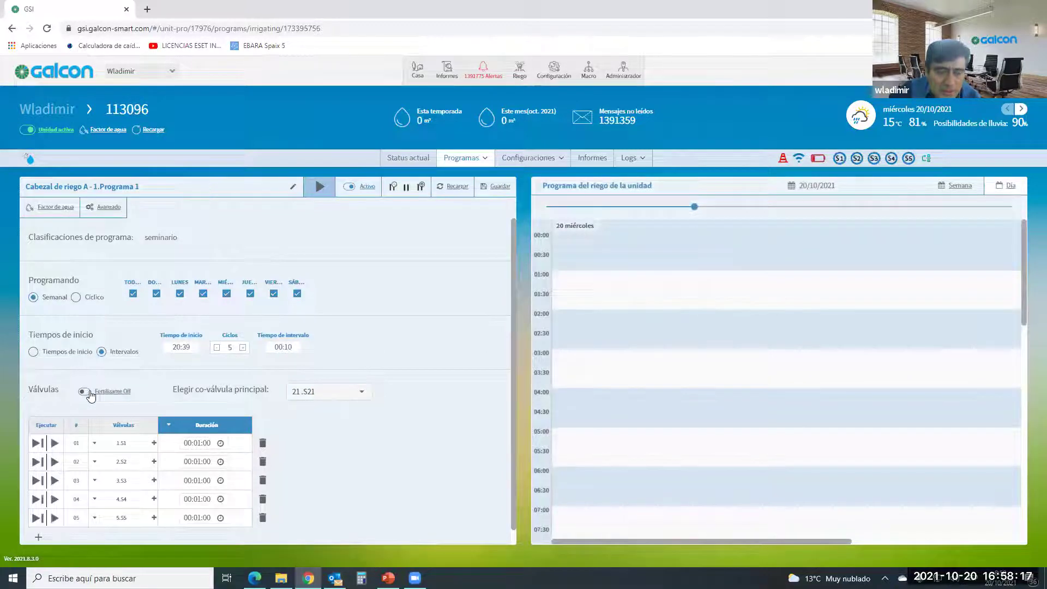
left_click(89, 392)
- Return to the unit's irrigation settings, disable Habilitar fertilizador for irrigation head 1 and save the change
left_click(536, 159)
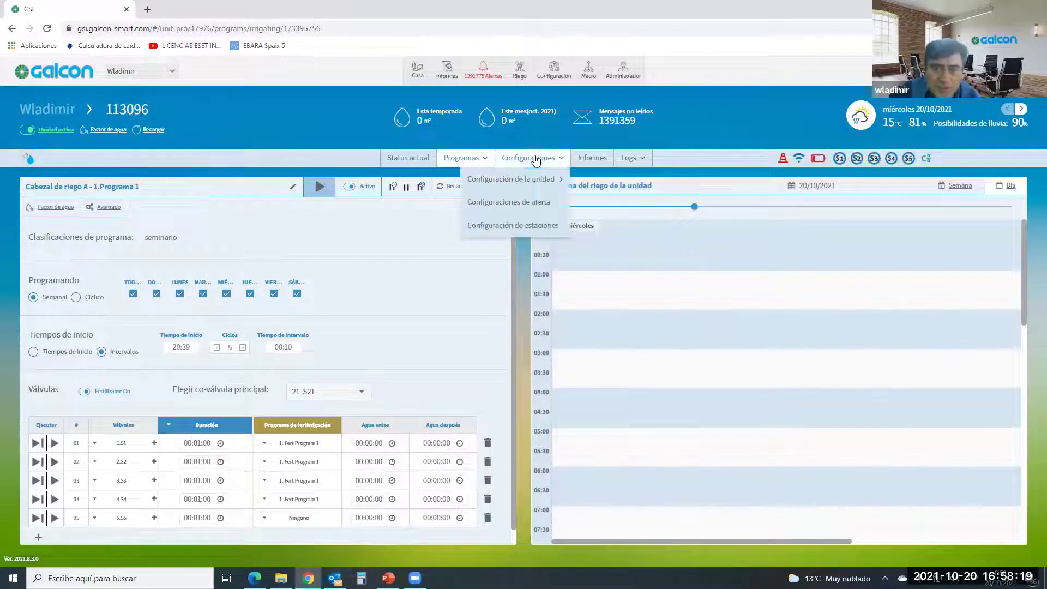
mouse_move(518, 179)
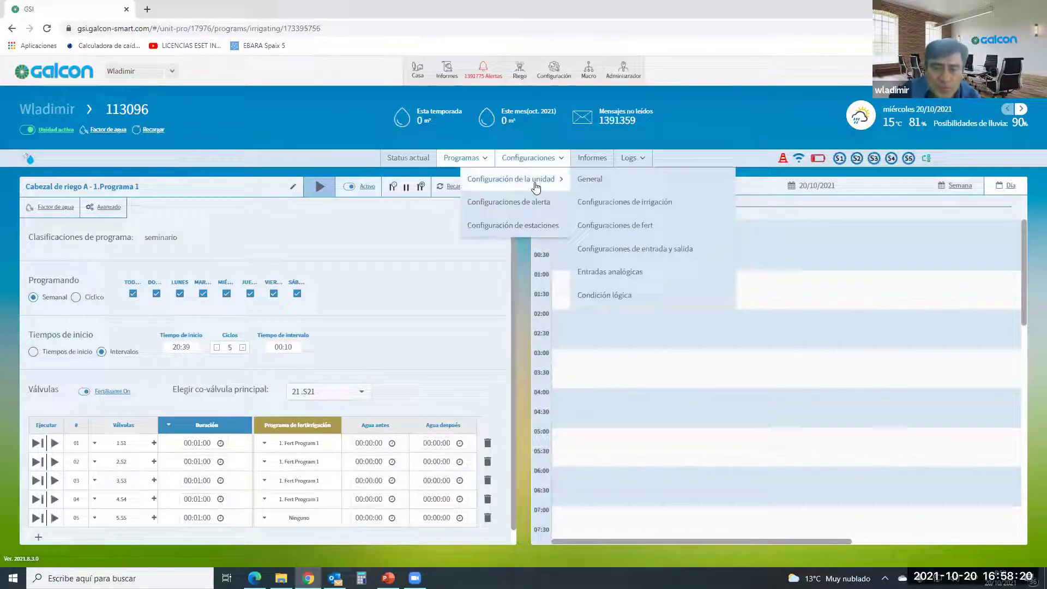
left_click(608, 206)
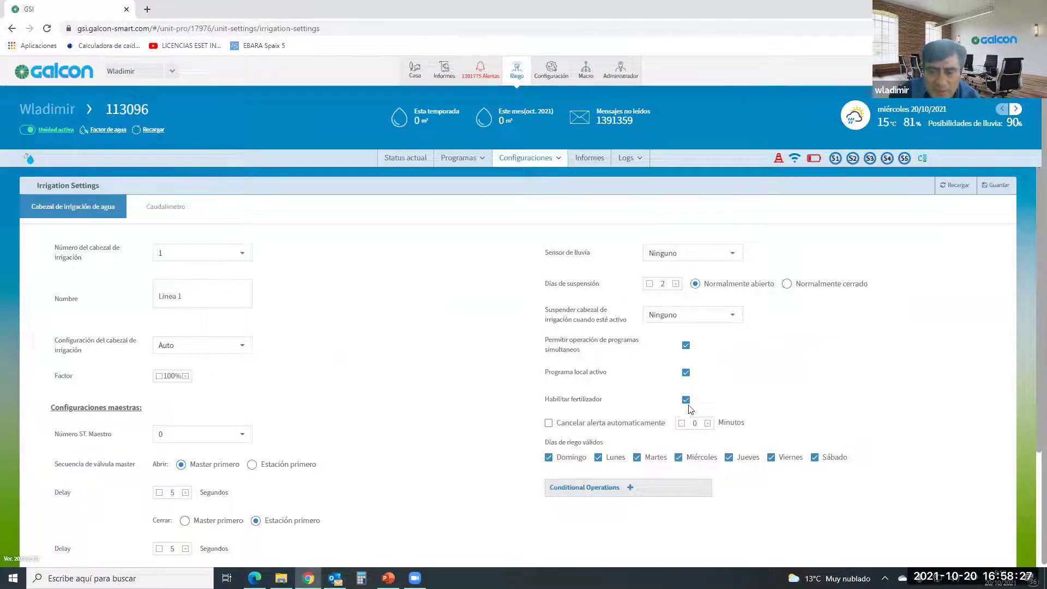
left_click(686, 400)
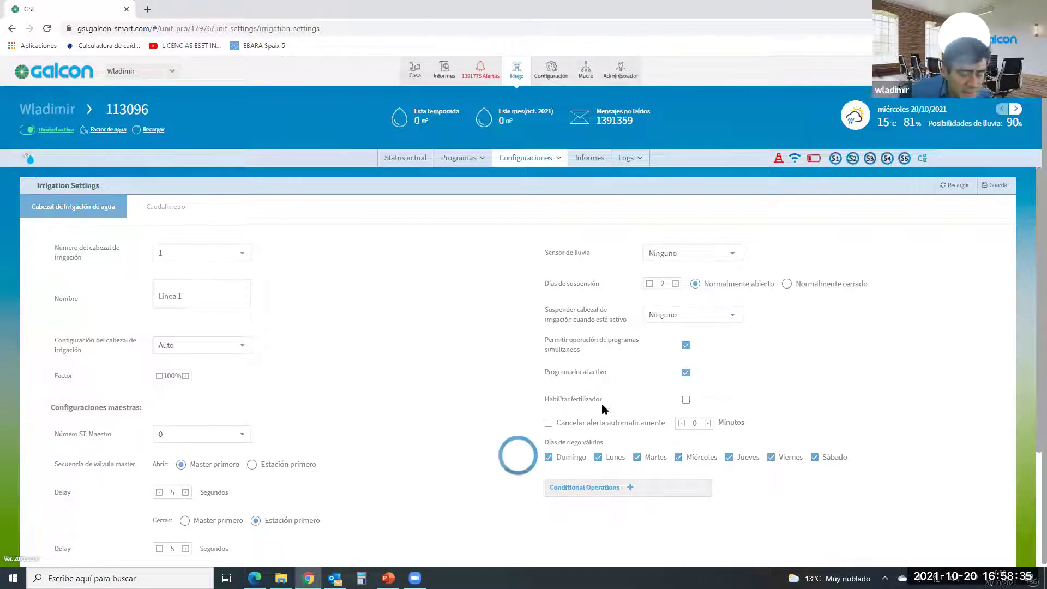
- Open irrigation Programa 1 again and check the fertilizer options in its valve section
left_click(467, 166)
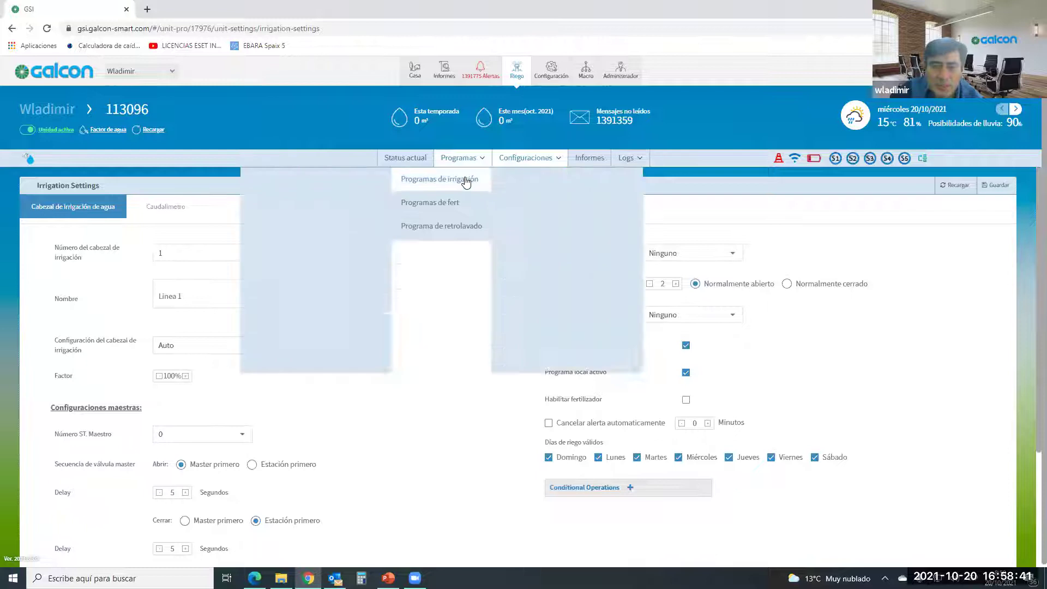
left_click(264, 195)
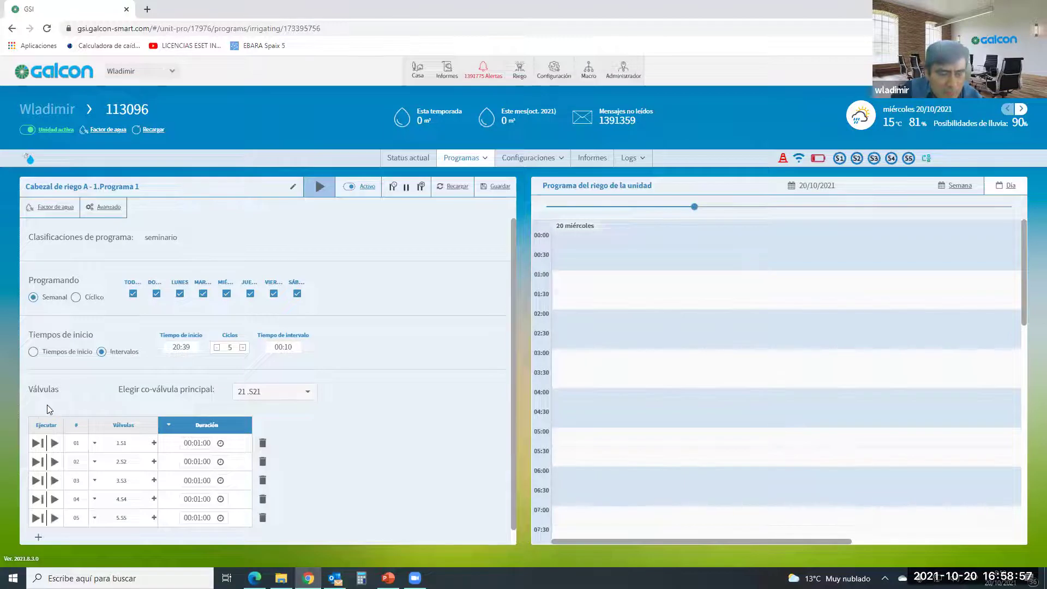
- Return to the unit's irrigation settings, enable Habilitar fertilizador for irrigation head 1 and save the change
left_click(533, 164)
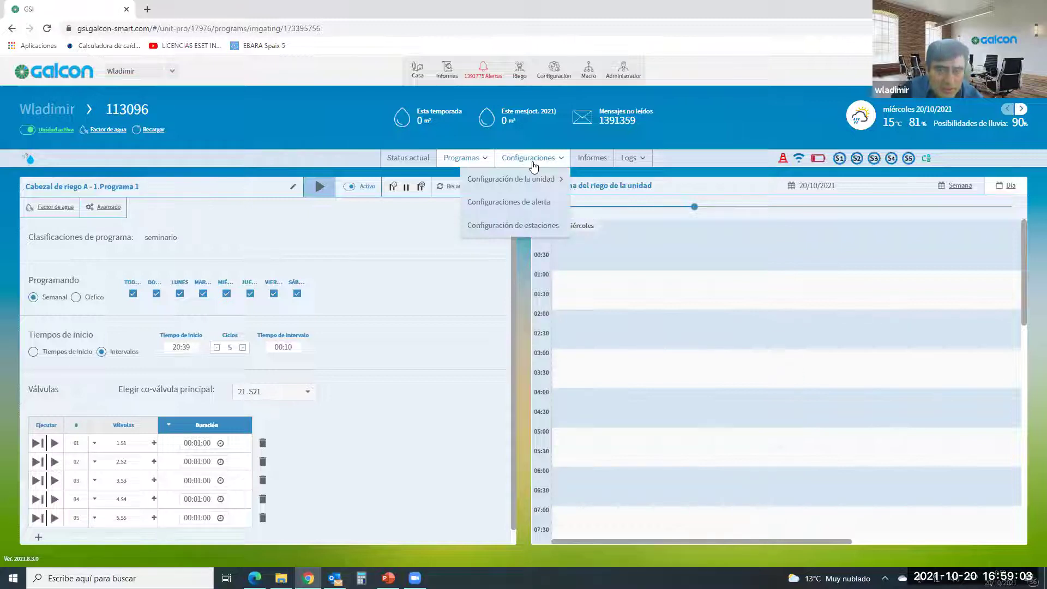
mouse_move(531, 180)
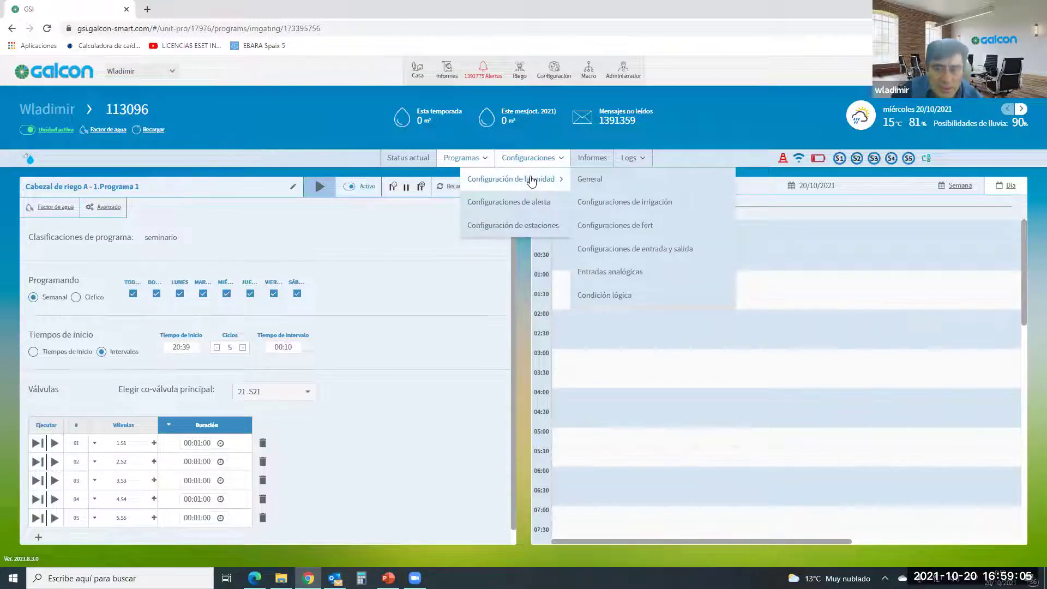
left_click(638, 210)
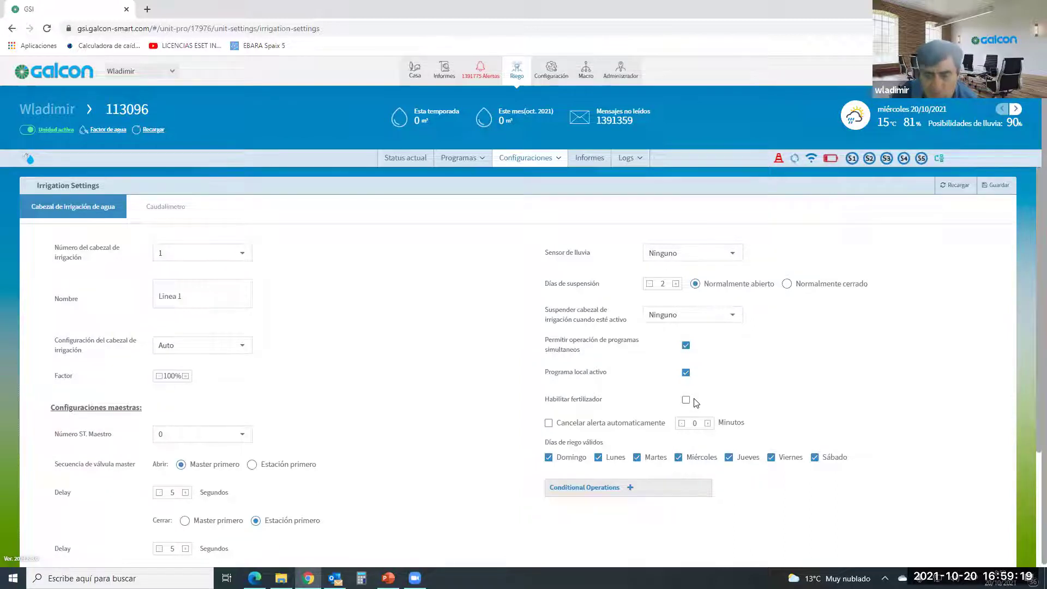
left_click(686, 400)
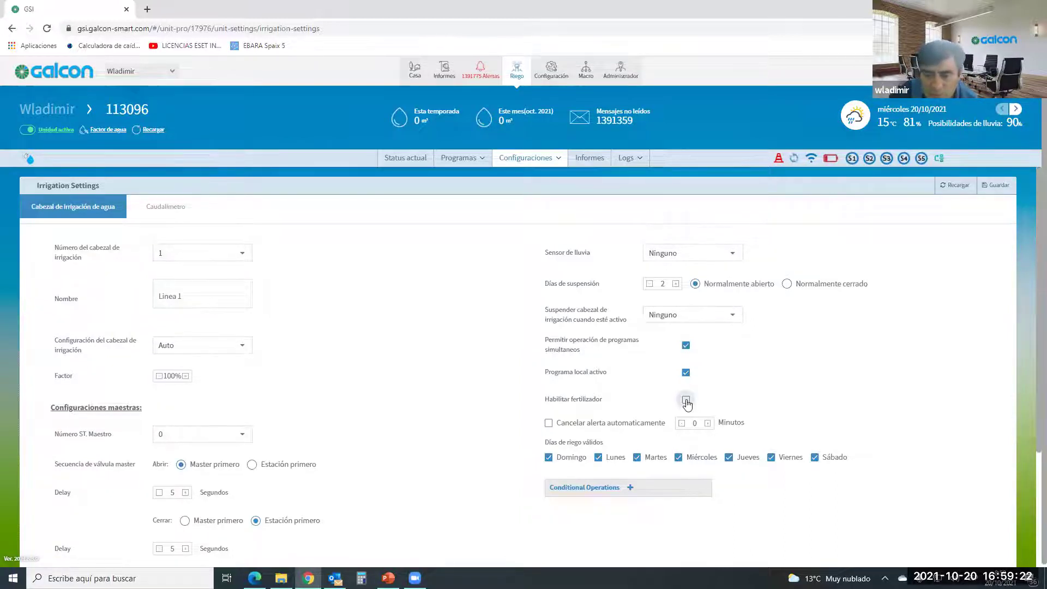
left_click(998, 188)
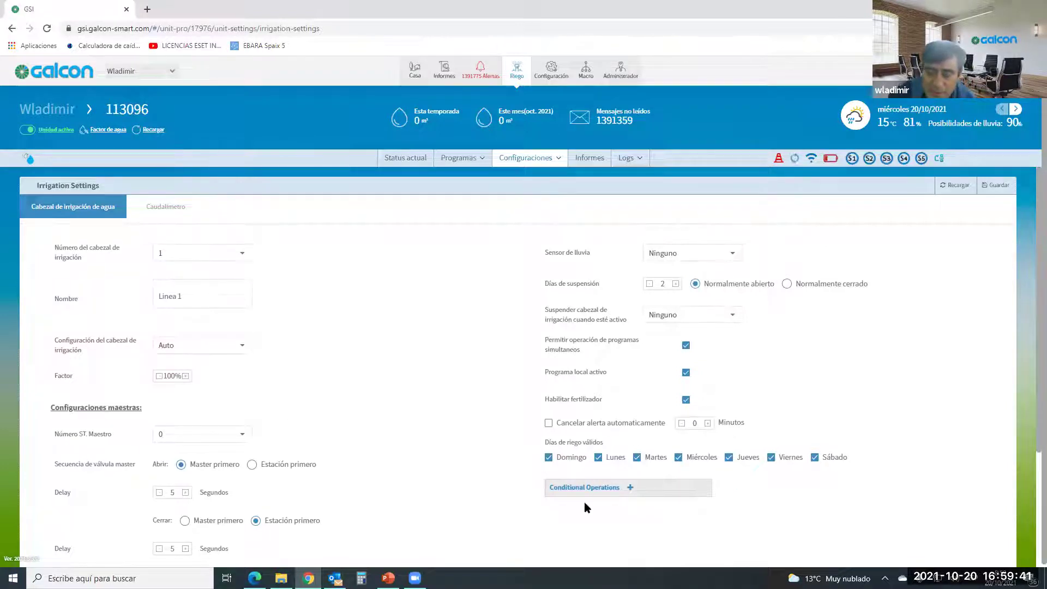
- Try enabling automatic alert cancellation and excluding Lunes and Miércoles from the valid irrigation days, and restore the original selections
left_click(548, 423)
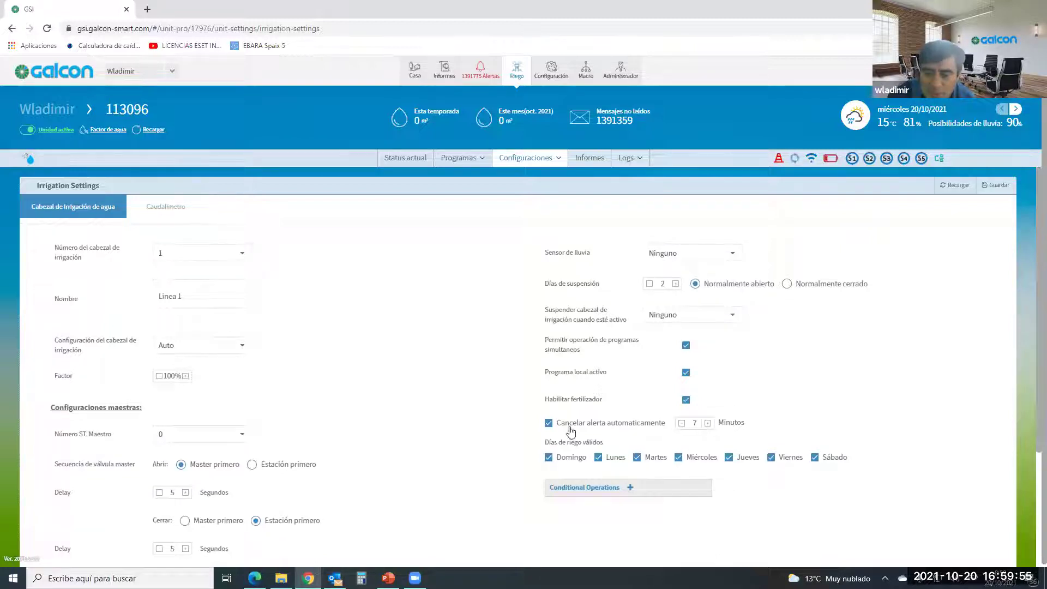
left_click(549, 423)
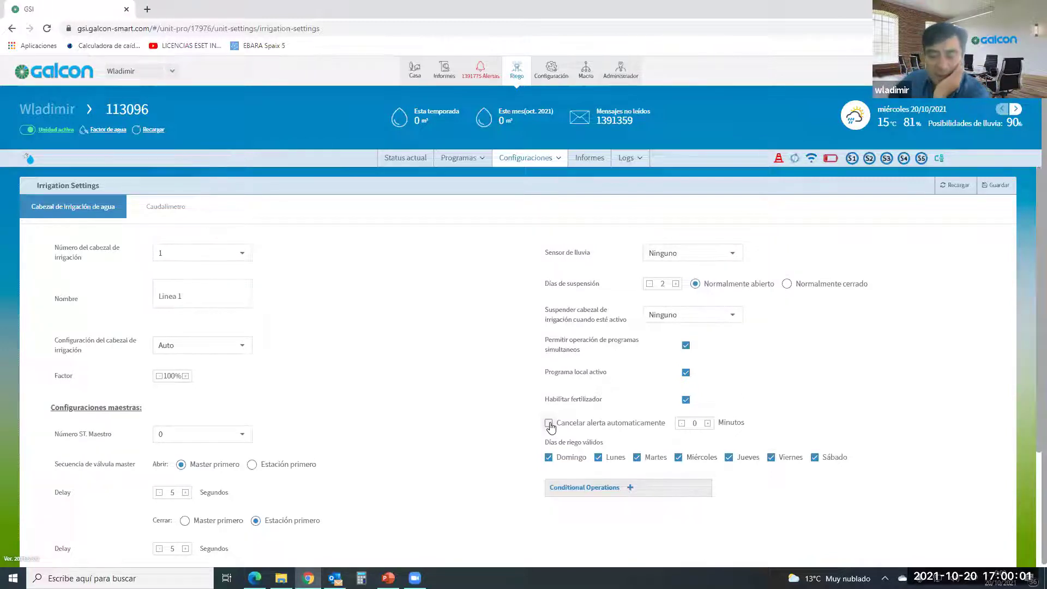
left_click(599, 459)
left_click(679, 461)
left_click(598, 459)
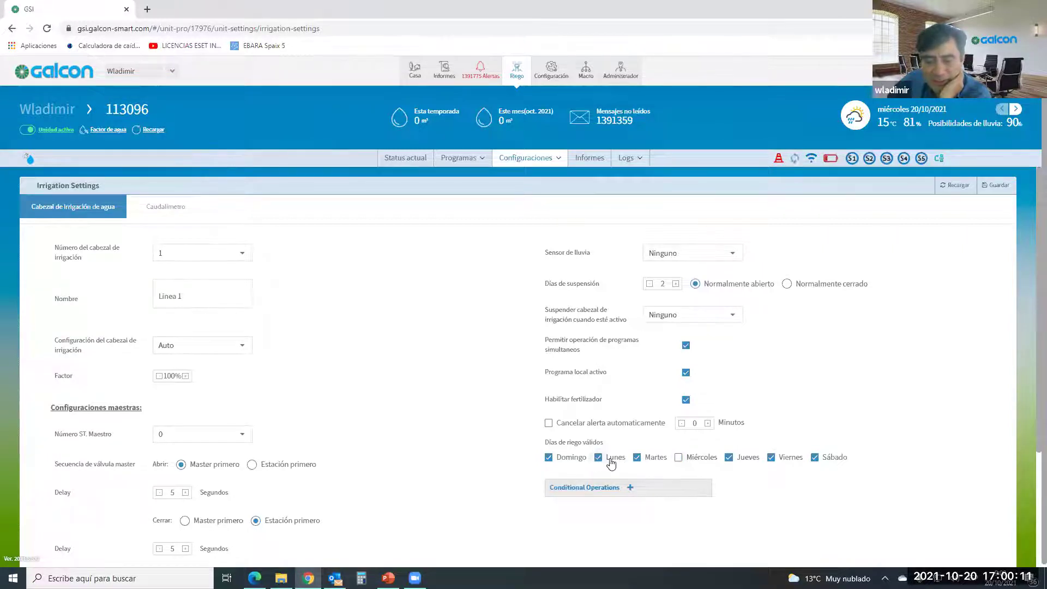
left_click(678, 458)
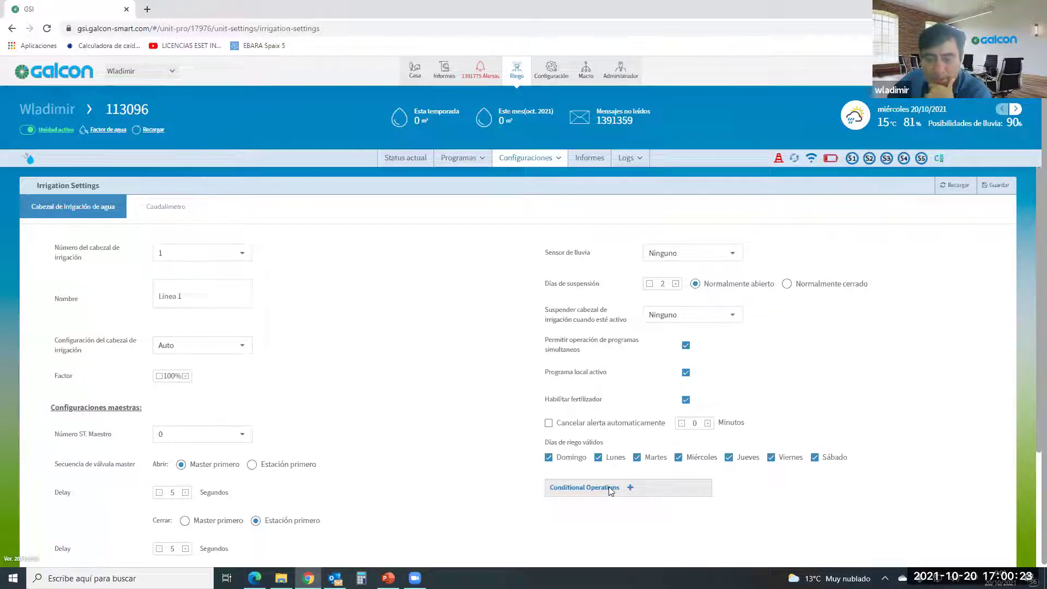
- Try adding three conditional operations to irrigation head 1 and delete the last two
scroll(599, 458, "down", 1)
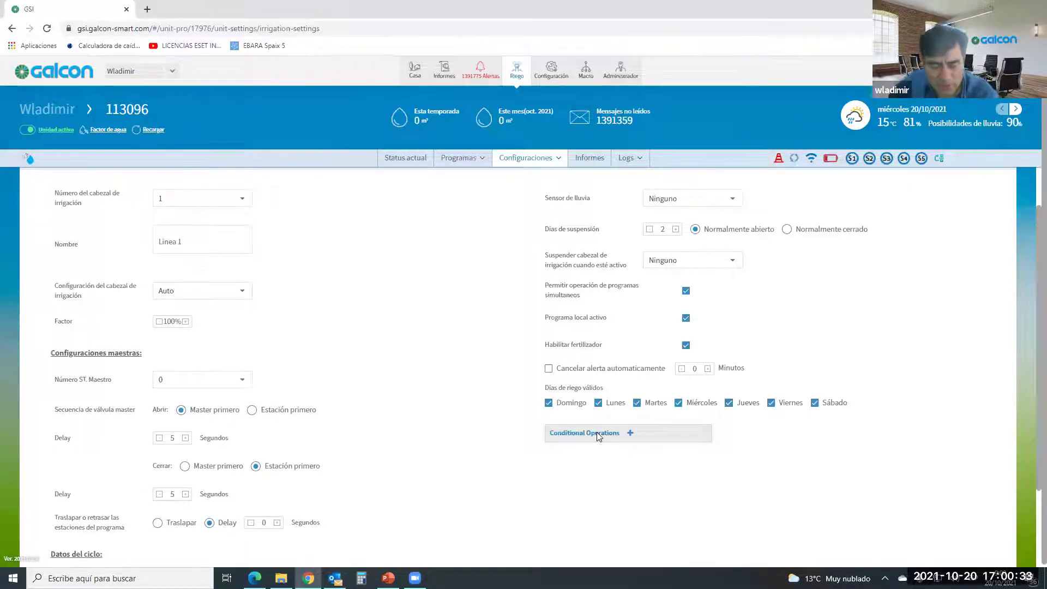
left_click(232, 240)
left_click(244, 274)
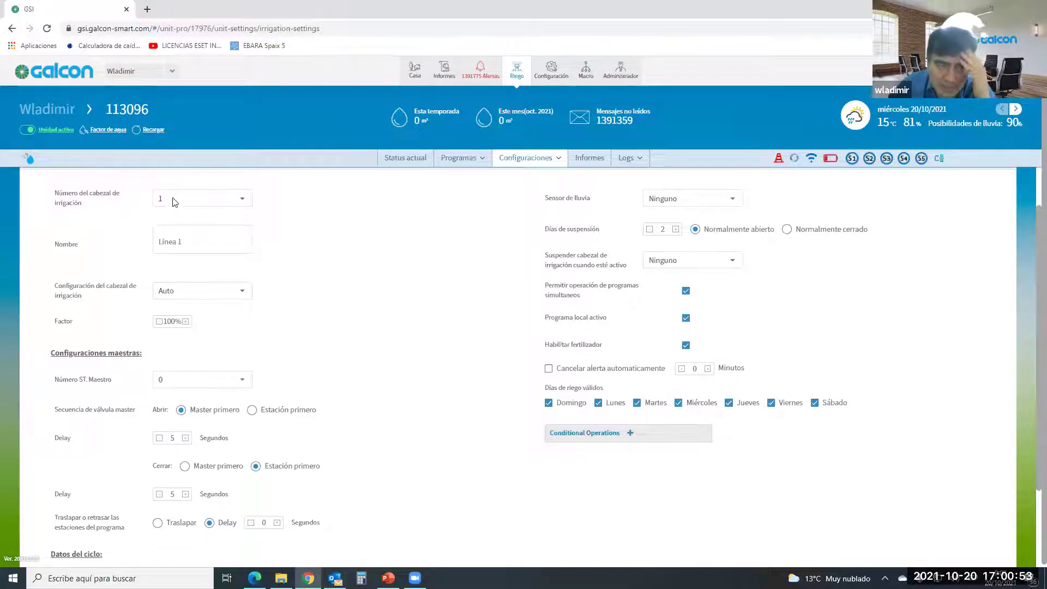
left_click(631, 434)
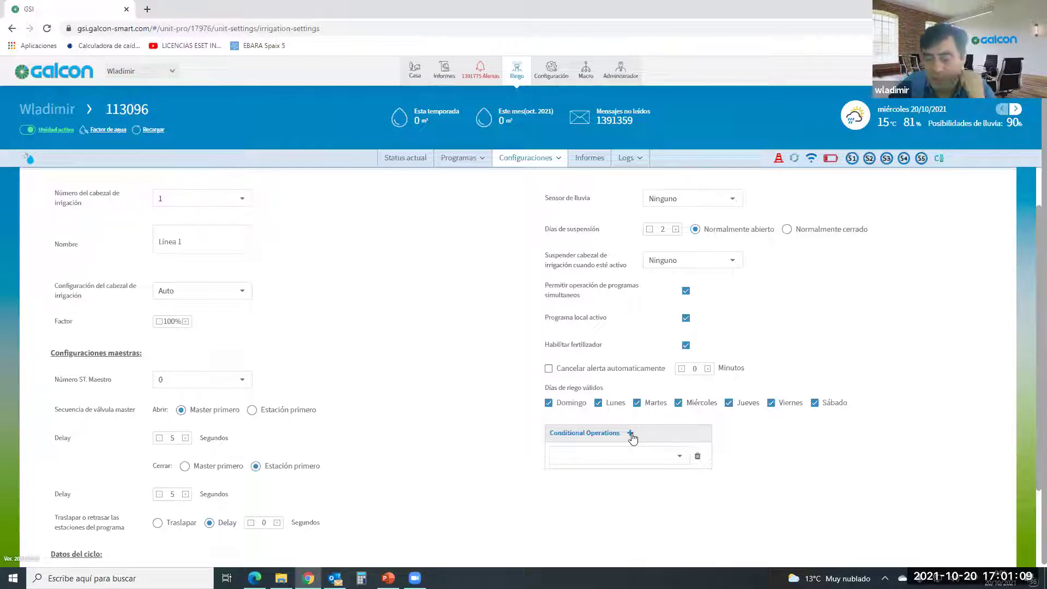
left_click(630, 433)
left_click(630, 434)
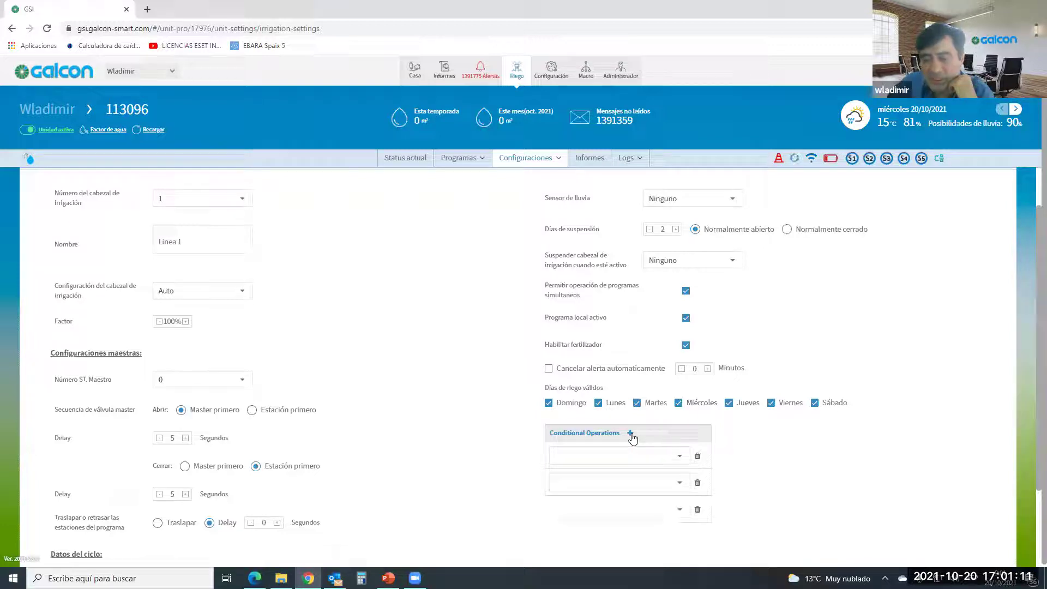
left_click(630, 433)
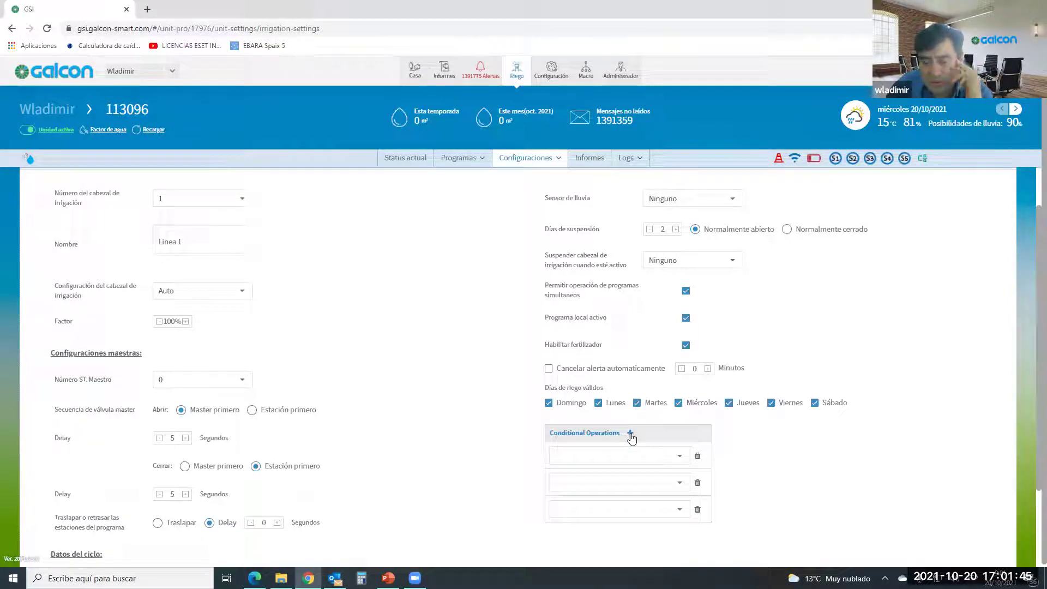
left_click(698, 511)
left_click(697, 483)
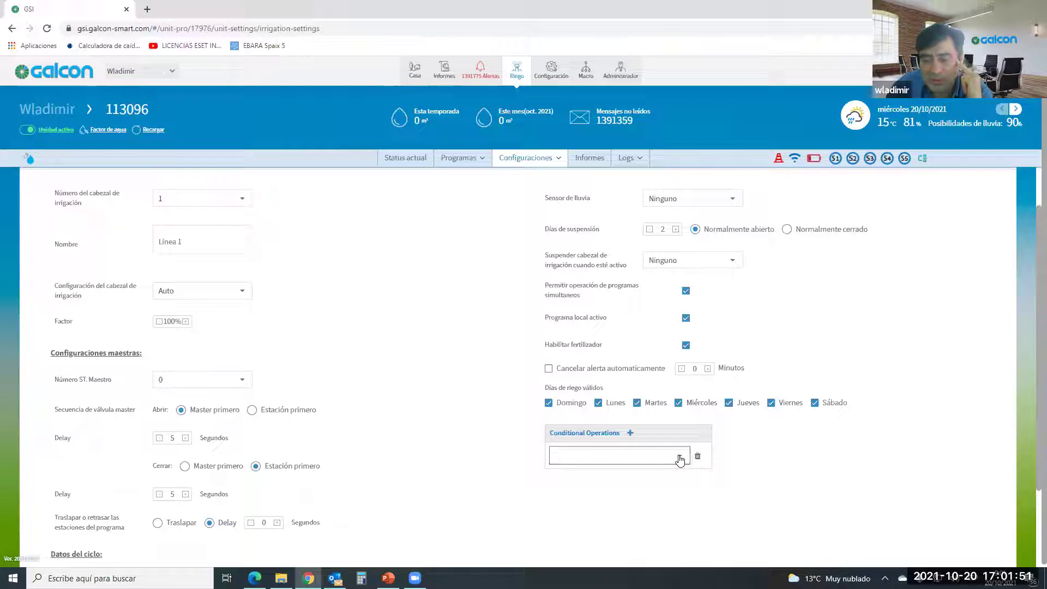
- Look over the available conditions, assign Condition 3 to the remaining conditional operation, and delete that operation
left_click(679, 460)
mouse_move(692, 354)
left_mouse_down()
mouse_move(690, 465)
mouse_move(689, 344)
left_mouse_up()
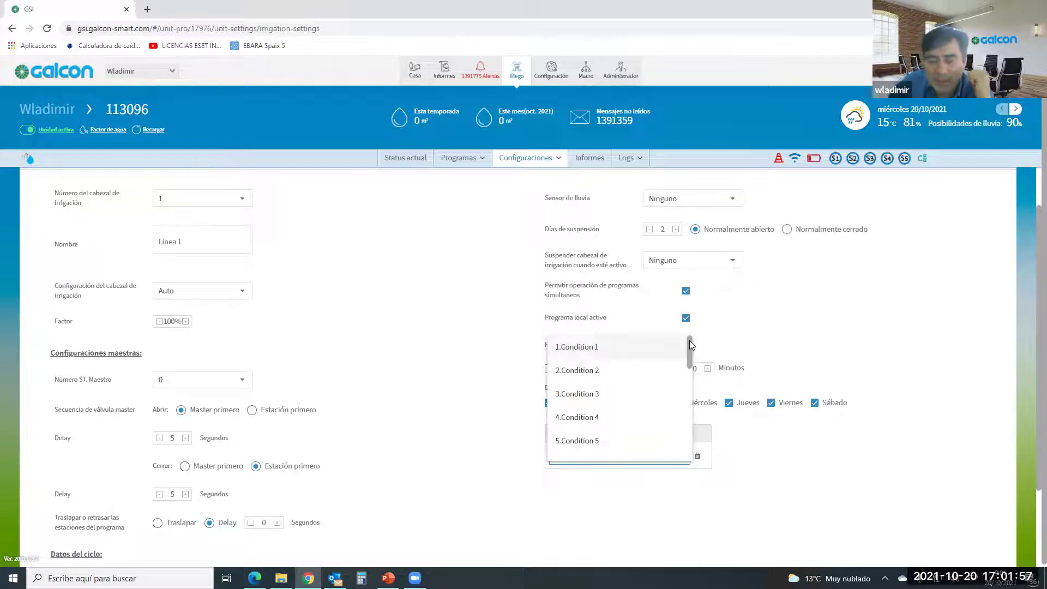
mouse_move(690, 343)
left_mouse_down()
mouse_move(676, 448)
mouse_move(687, 349)
left_mouse_up()
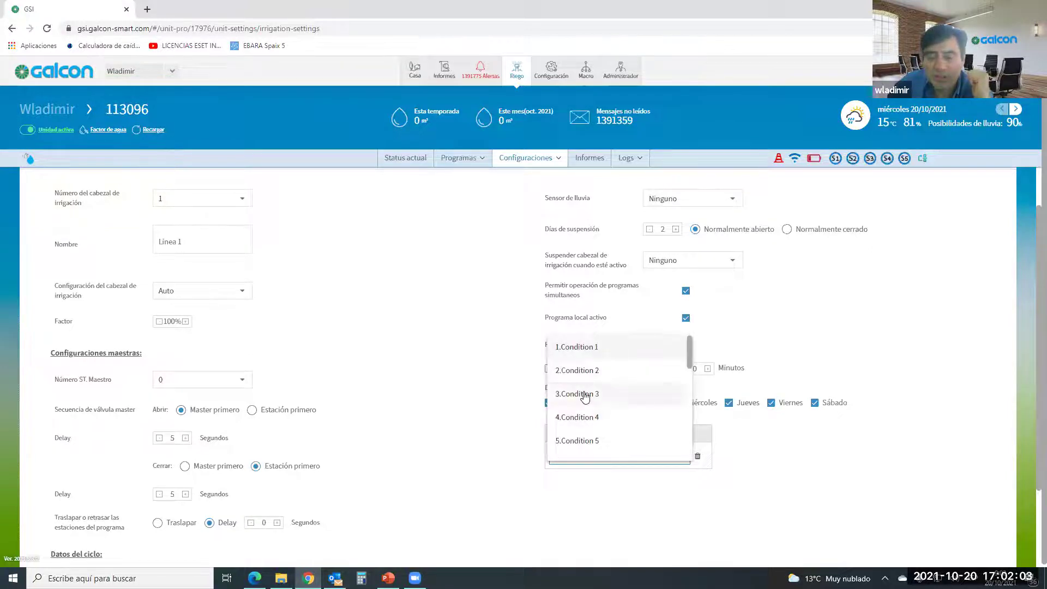
left_click(585, 395)
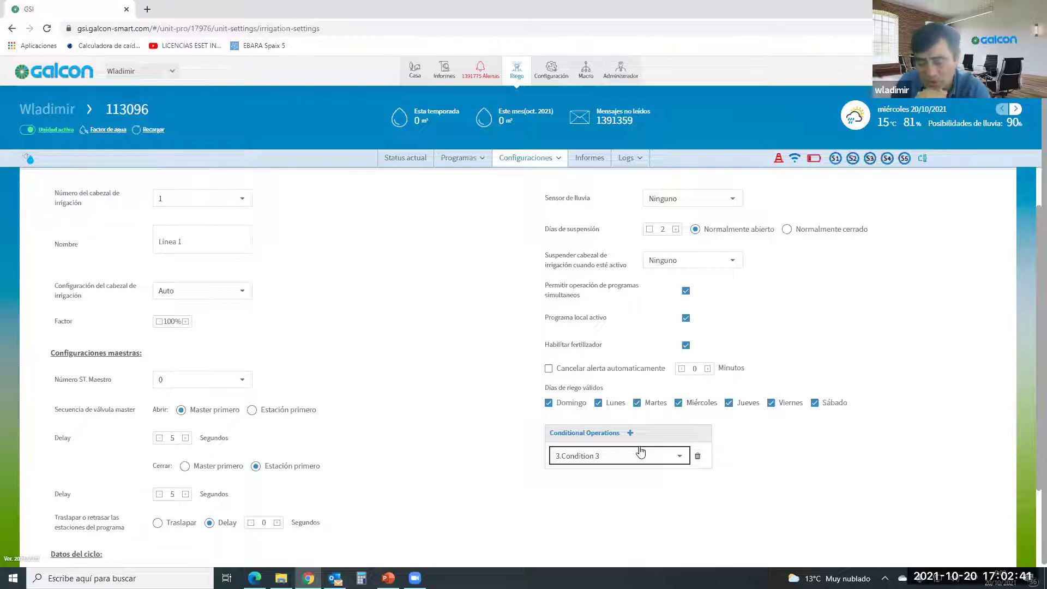
left_click(697, 458)
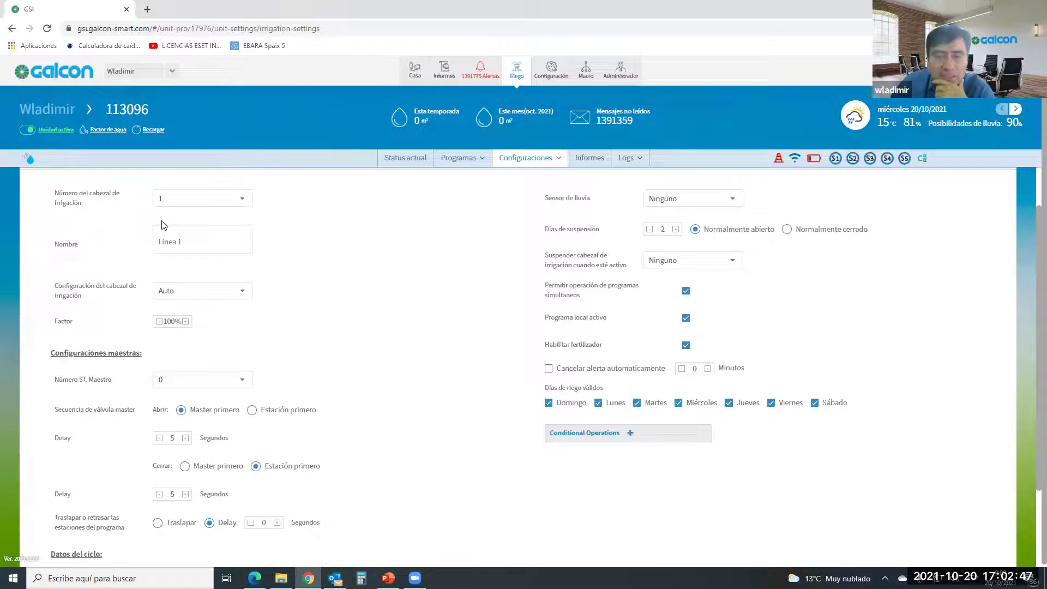
- Switch to PowerPoint, examine the Cabezal de riego slide, and return to the irrigation settings in the browser
scroll(163, 225, "up", 1)
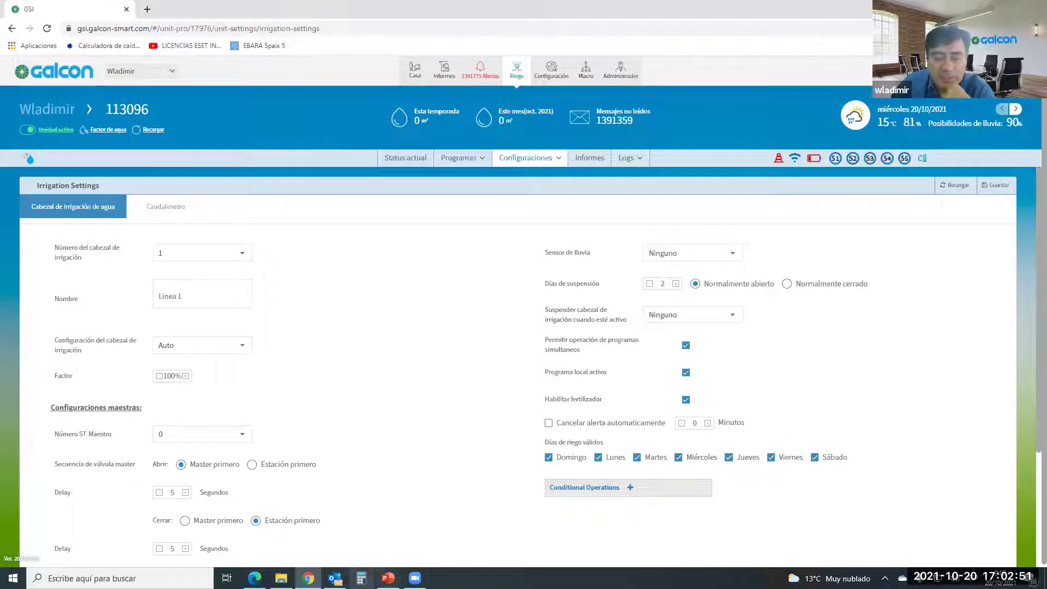
left_click(388, 578)
scroll(518, 237, "up", 3)
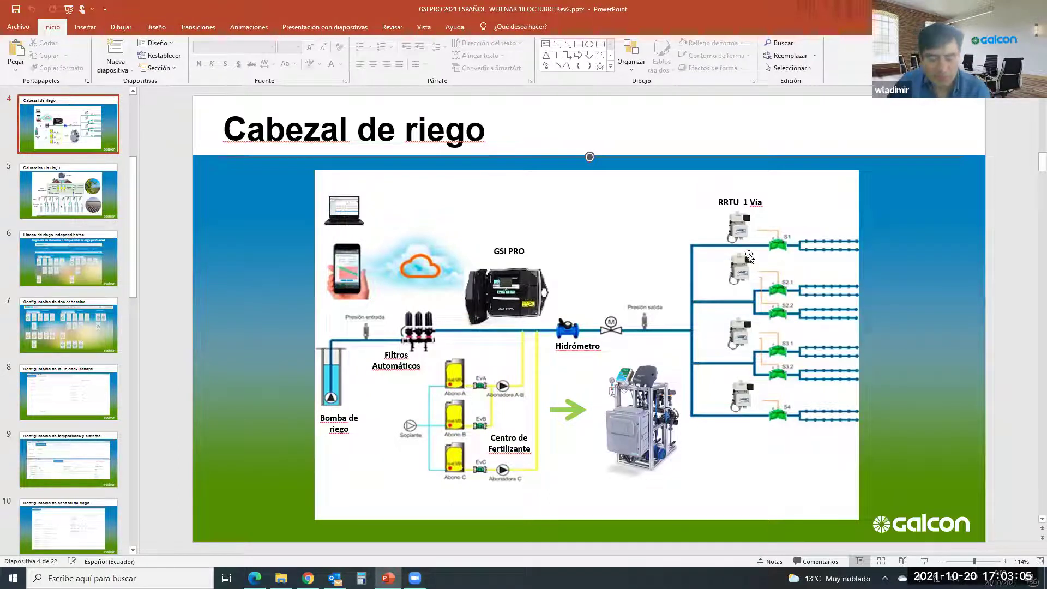
key("alt+Tab")
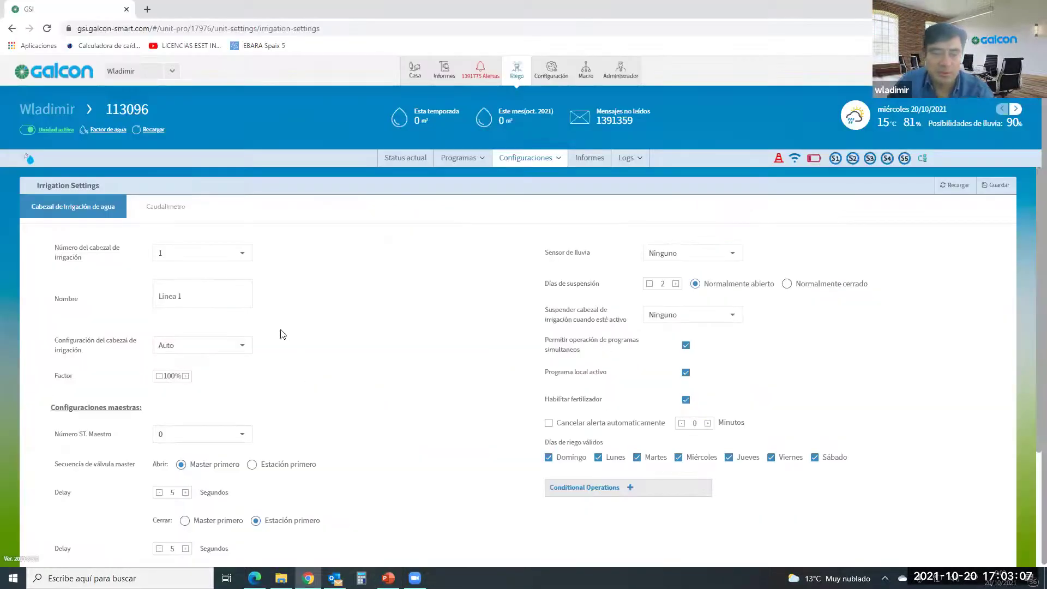
- Open the Caudalímetro settings and look over the irrigation head numbers that can be chosen
left_click(155, 208)
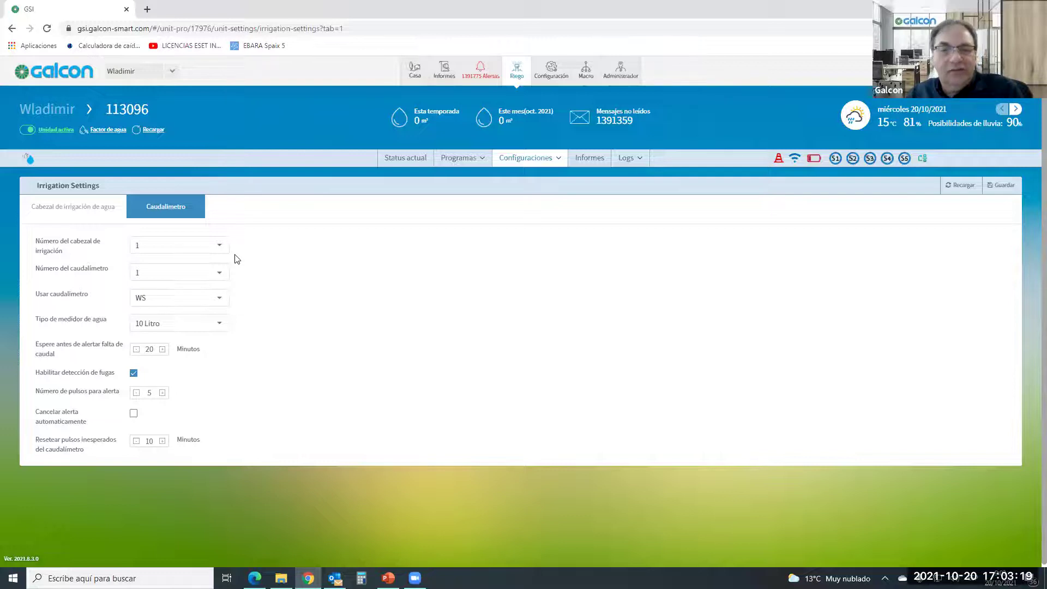
left_click(455, 159)
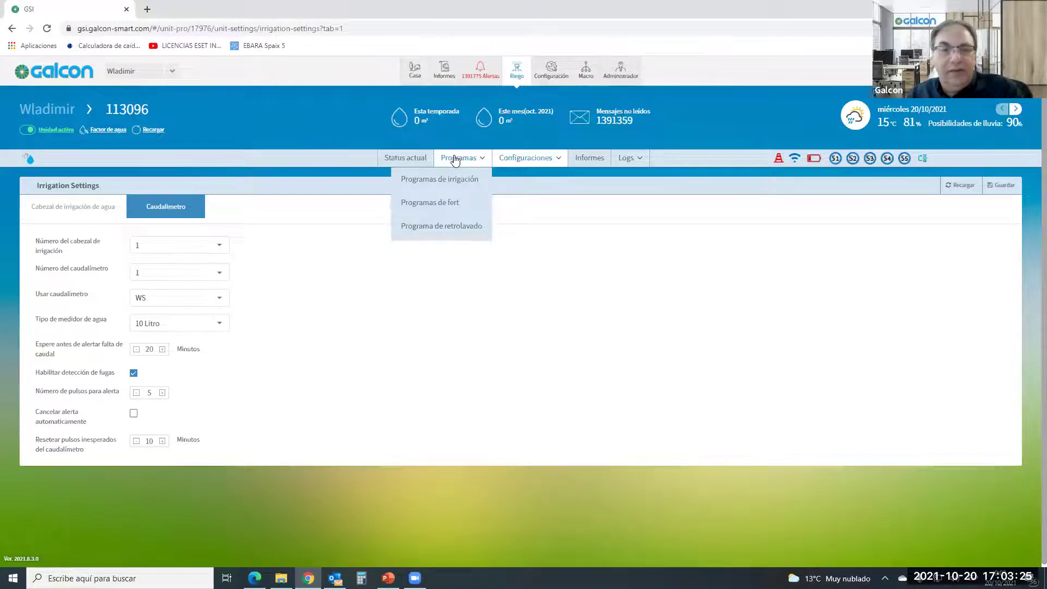
left_click(487, 134)
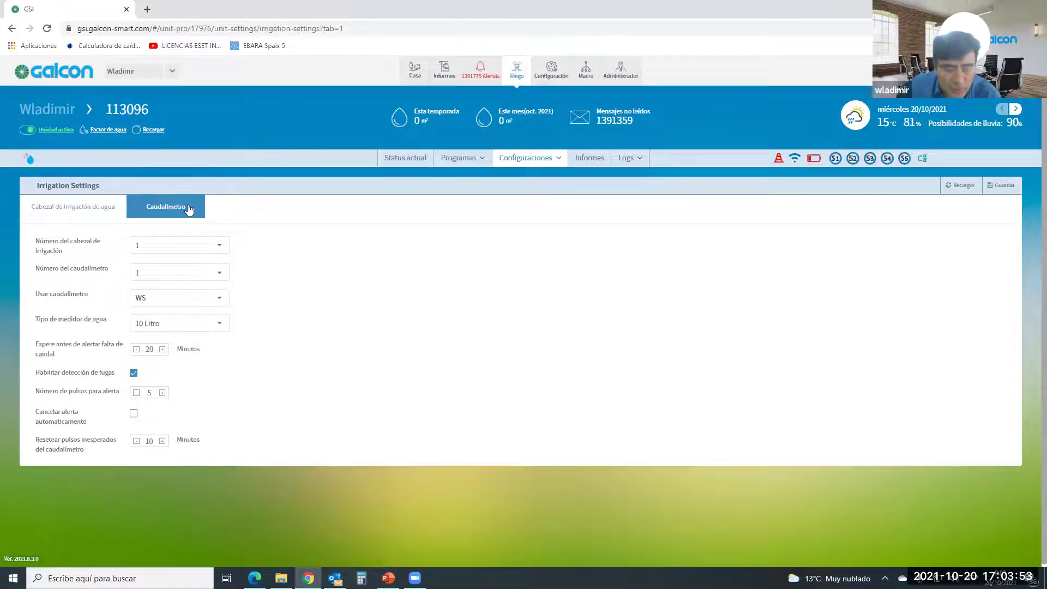
left_click(218, 248)
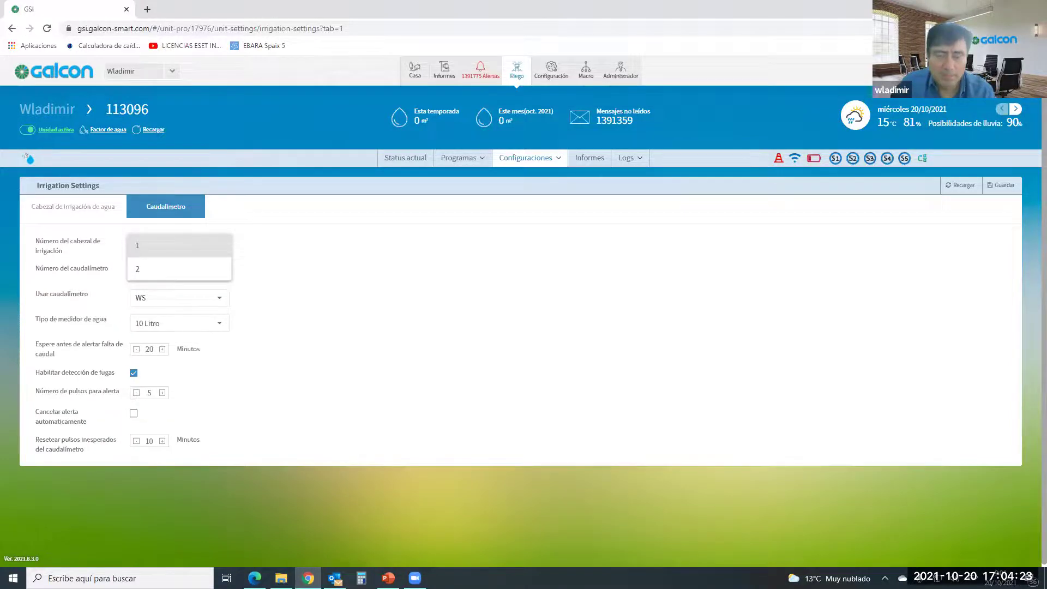
- Consult the Cabezal de riego slide in PowerPoint, return to the Caudalímetro settings, and choose irrigation head 1 and flow meter 1
key("alt+Tab")
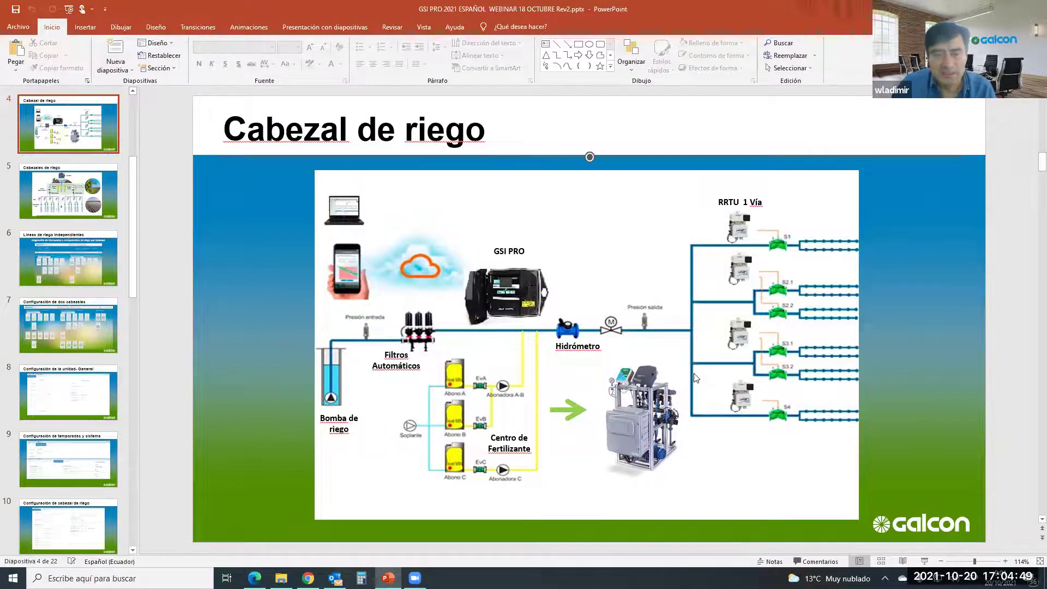
key("alt+Tab")
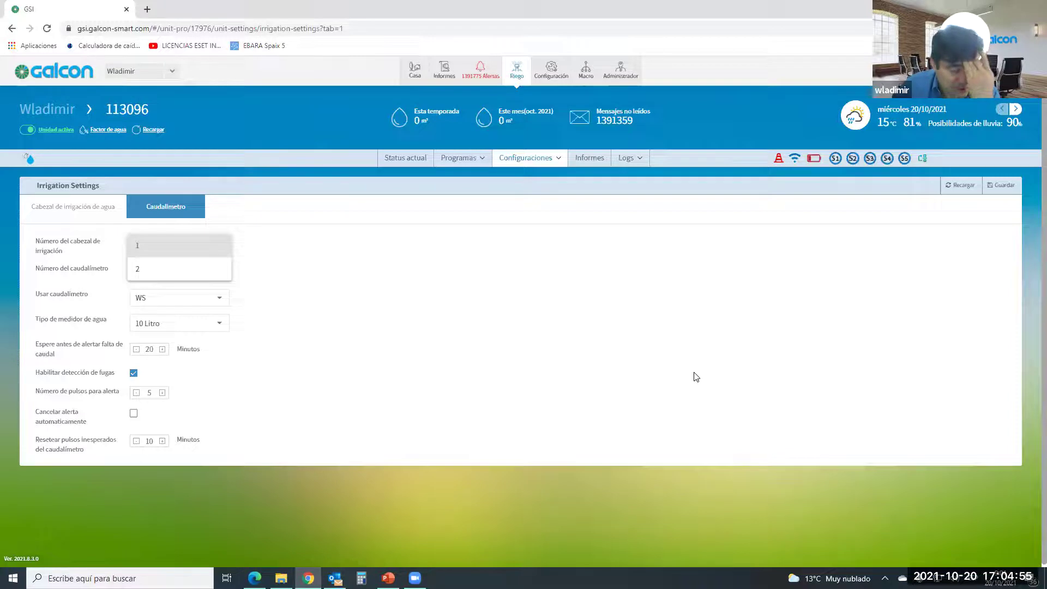
left_click(147, 251)
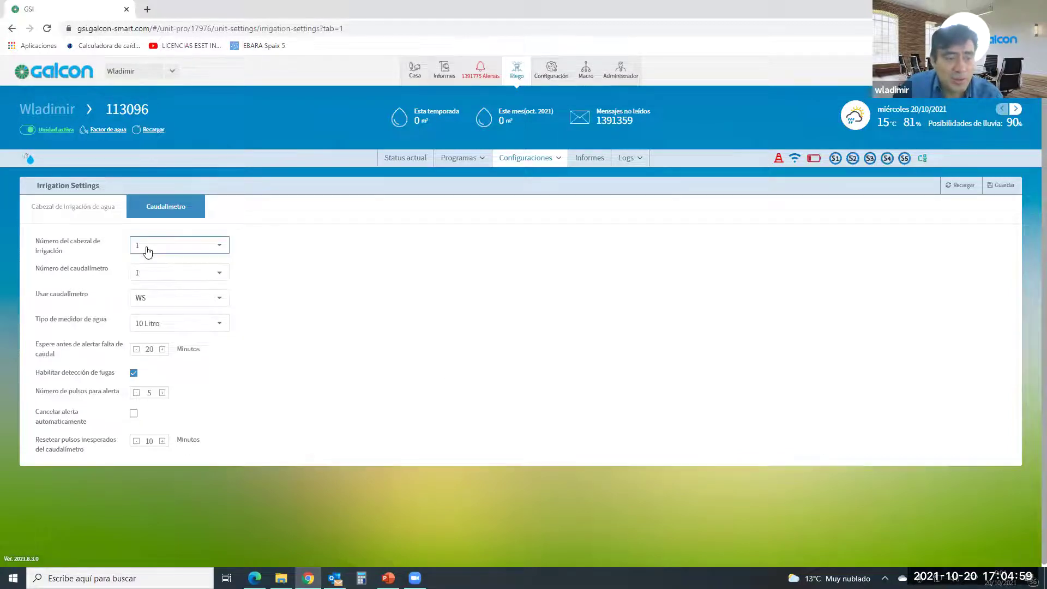
left_click(220, 276)
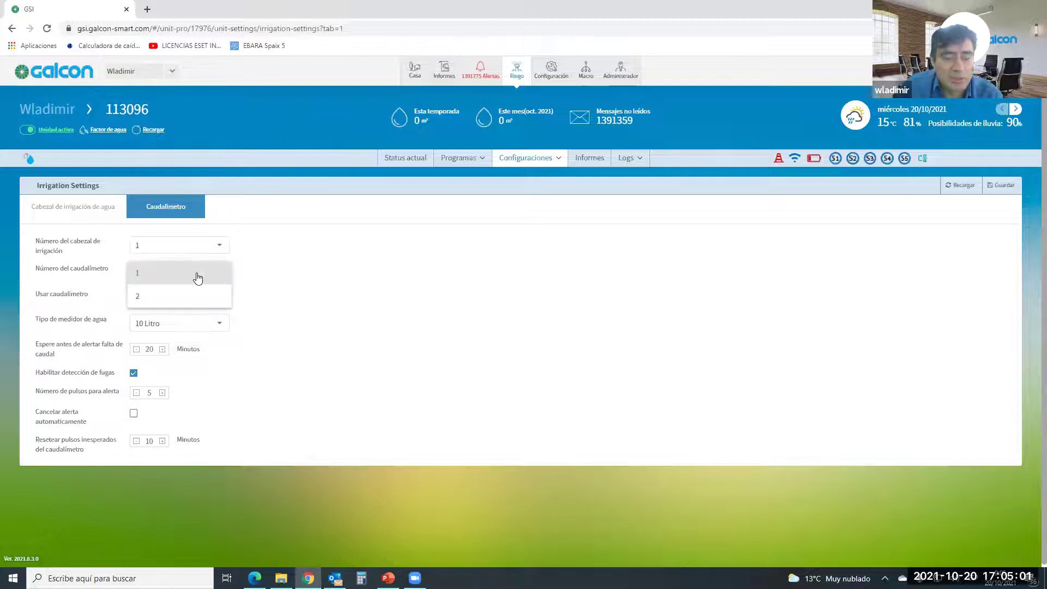
left_click(170, 278)
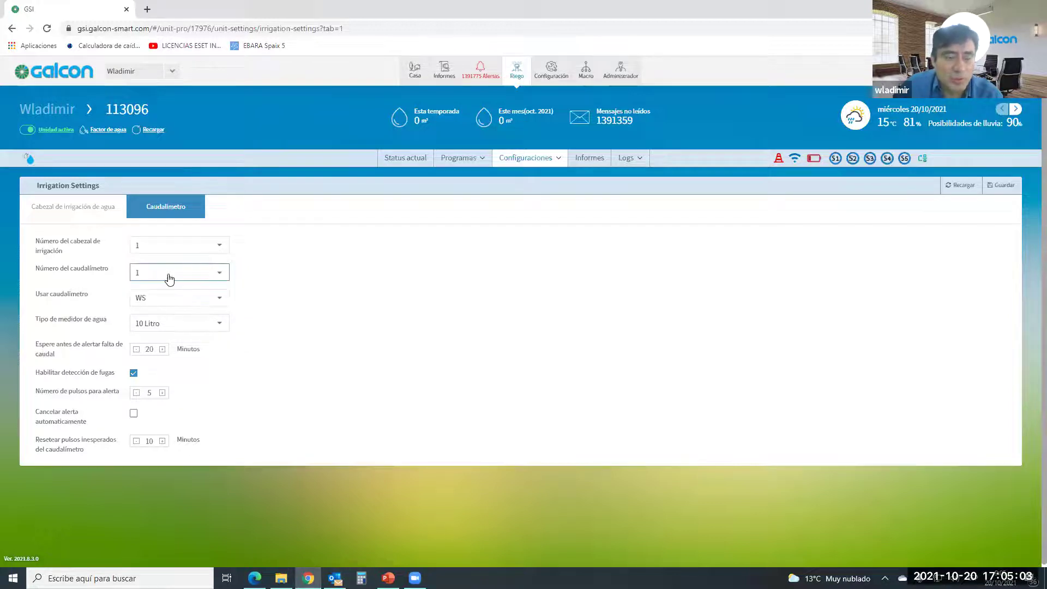
- Look over the options for Usar caudalímetro and set it to FS for flow meter 1
left_click(220, 302)
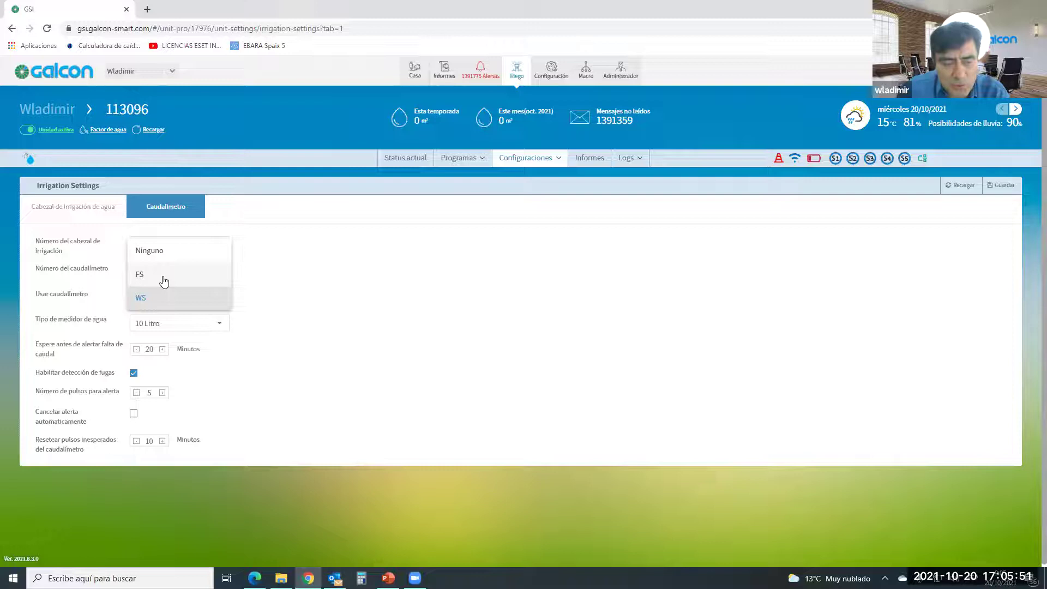
left_click(322, 261)
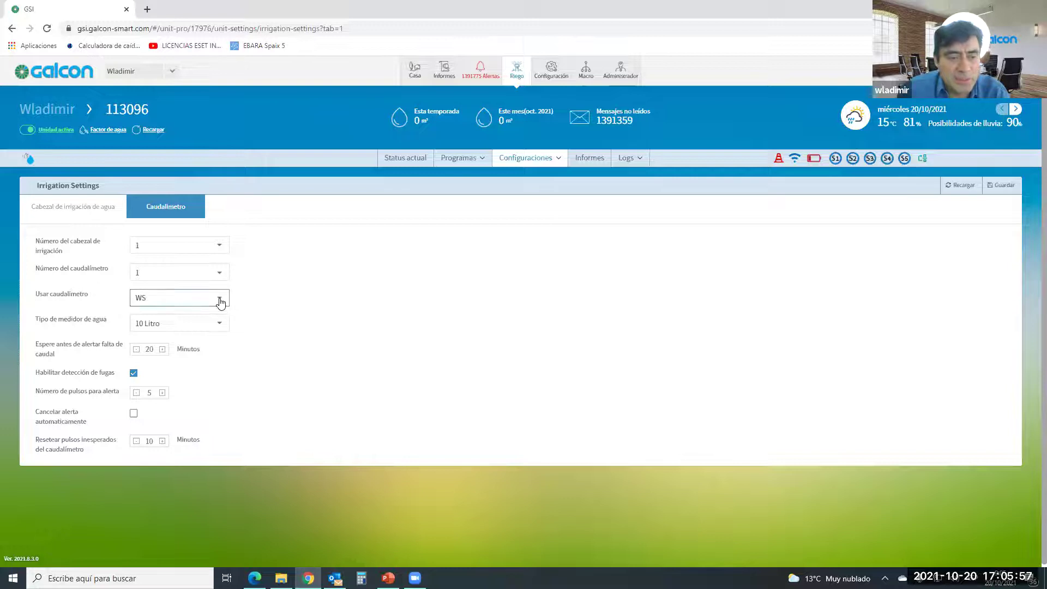
left_click(191, 304)
left_click(359, 298)
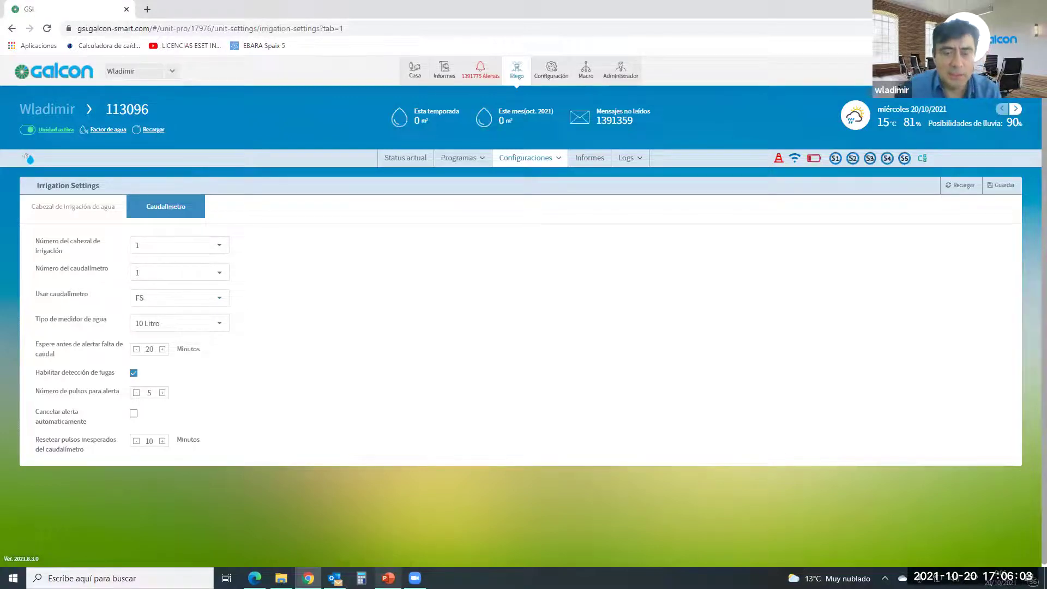
- Consult the Cabezales de riego slide in PowerPoint, return to the browser, and set Usar caudalímetro to WS for flow meter 1
key("alt+Tab")
scroll(464, 311, "down", 2)
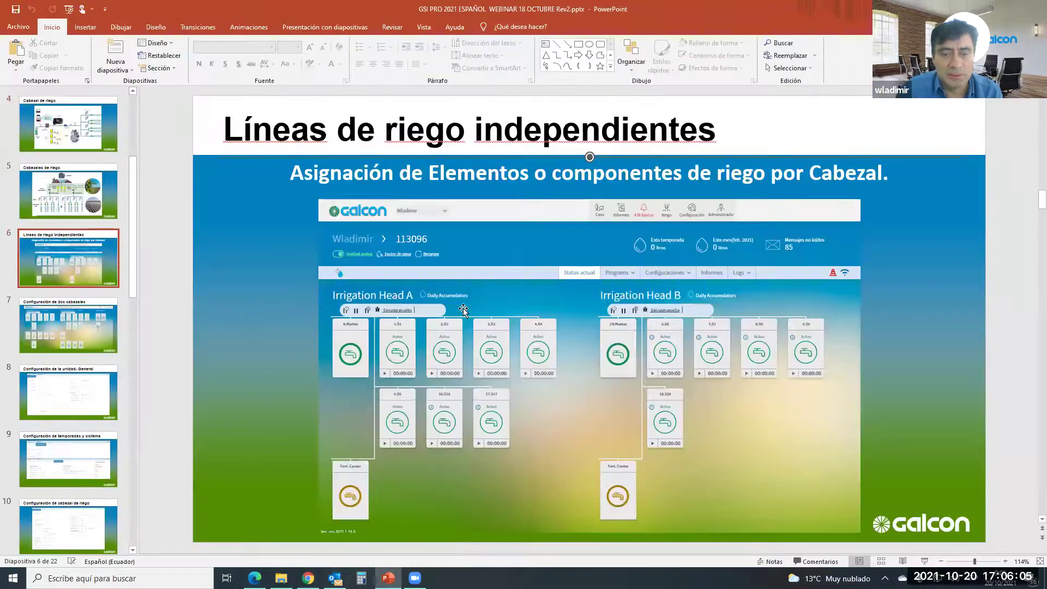
scroll(463, 311, "up", 1)
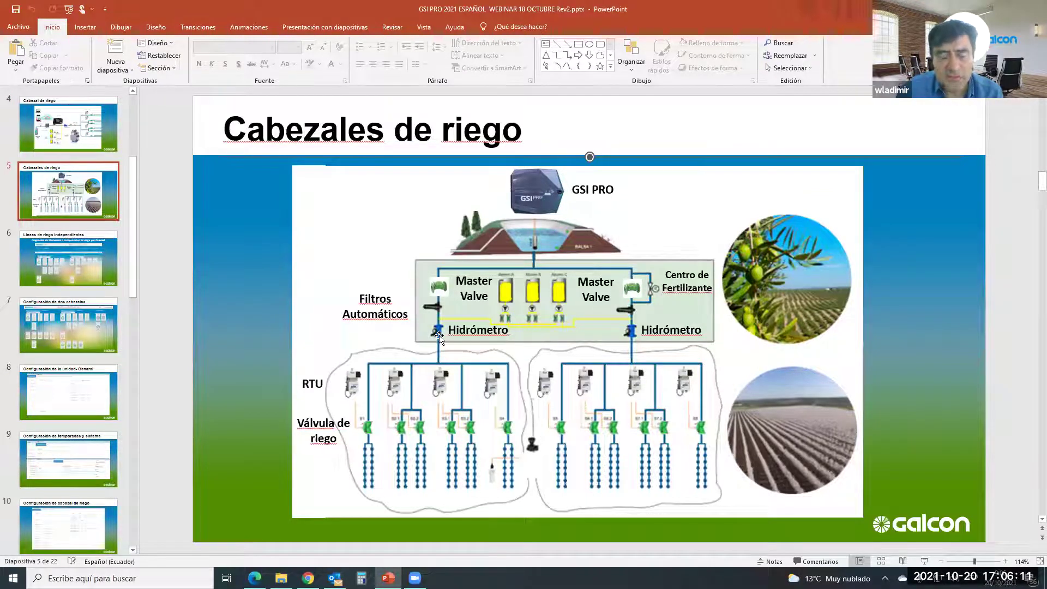
key("alt+Tab")
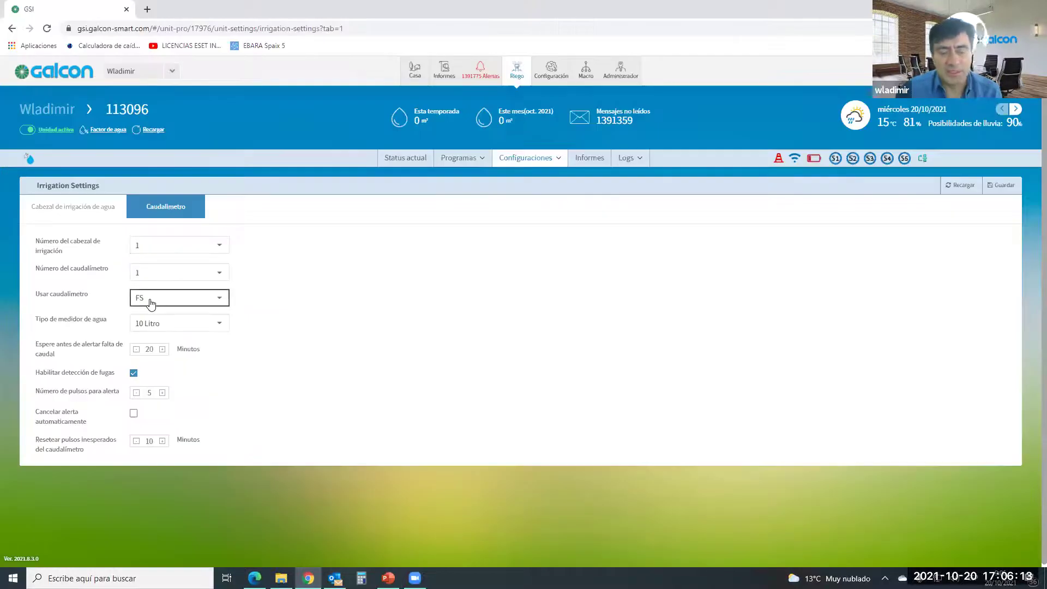
left_click(165, 303)
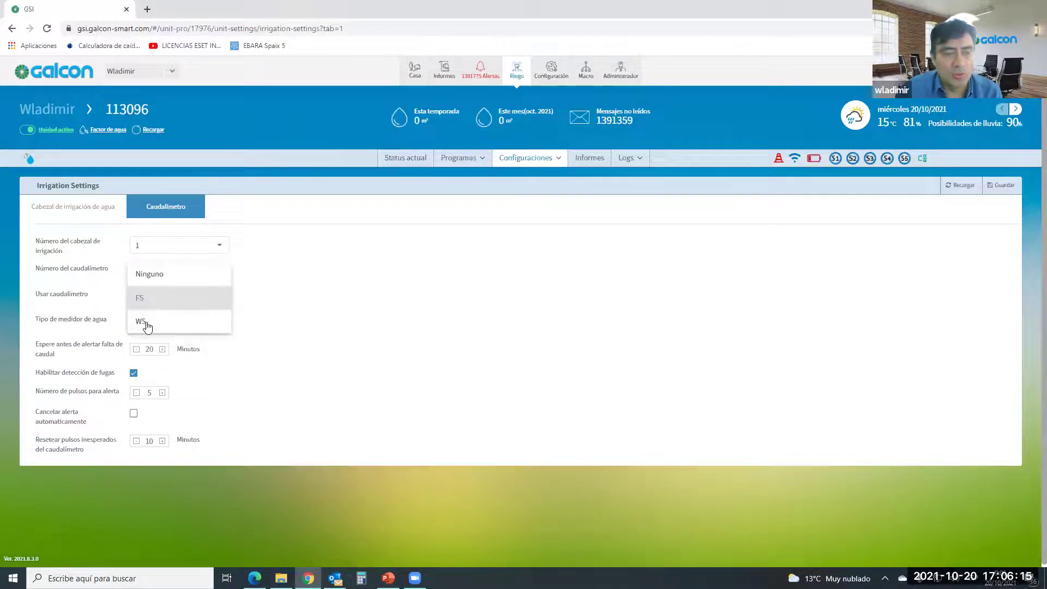
left_click(146, 325)
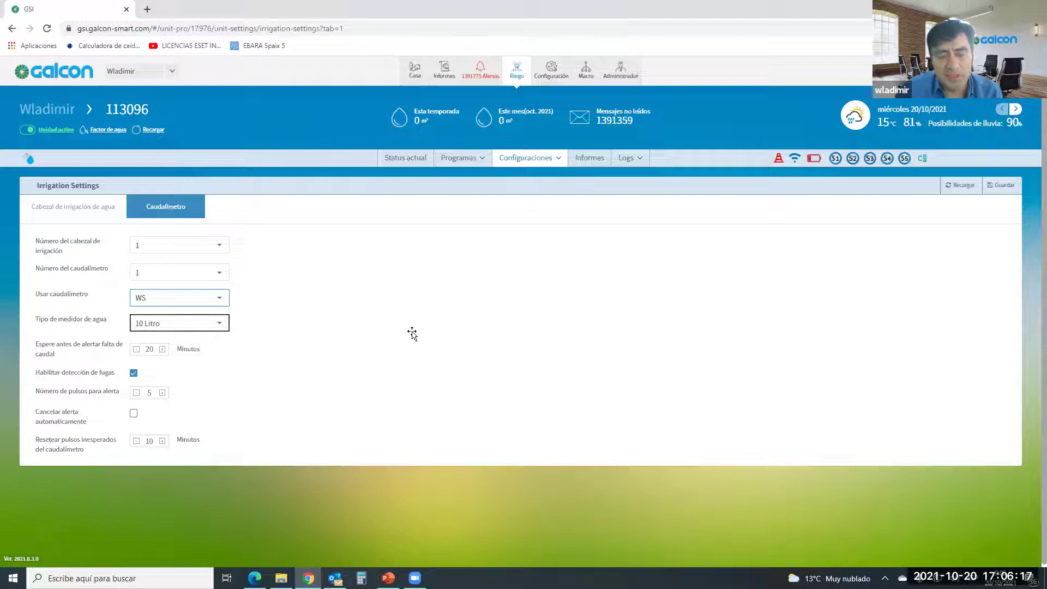
- Check the Cabezales de riego slide in PowerPoint again, return to the browser, and look over the Usar caudalímetro options
key("alt+Tab")
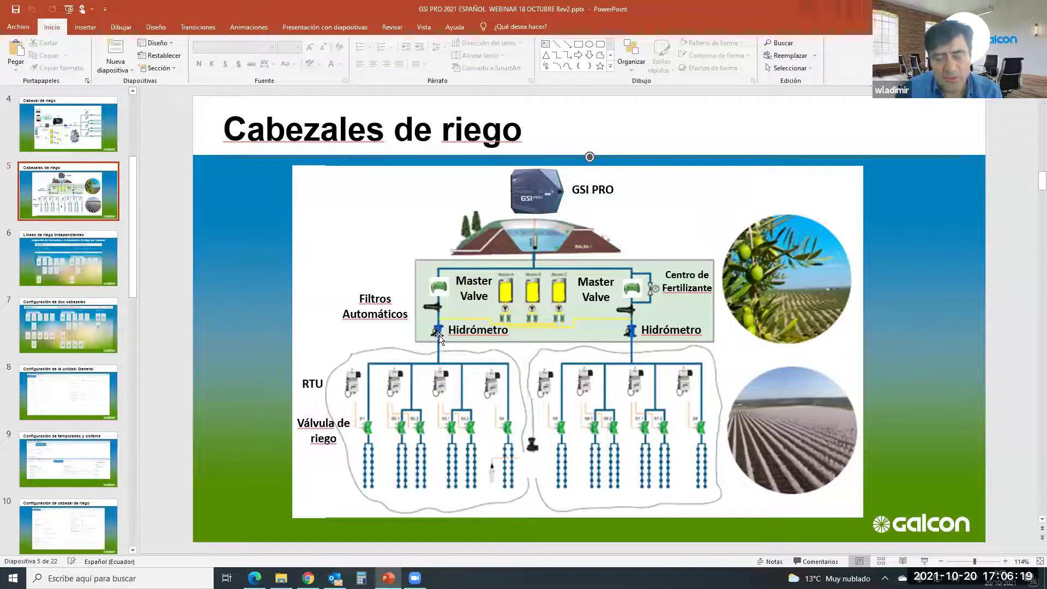
key("alt+Tab")
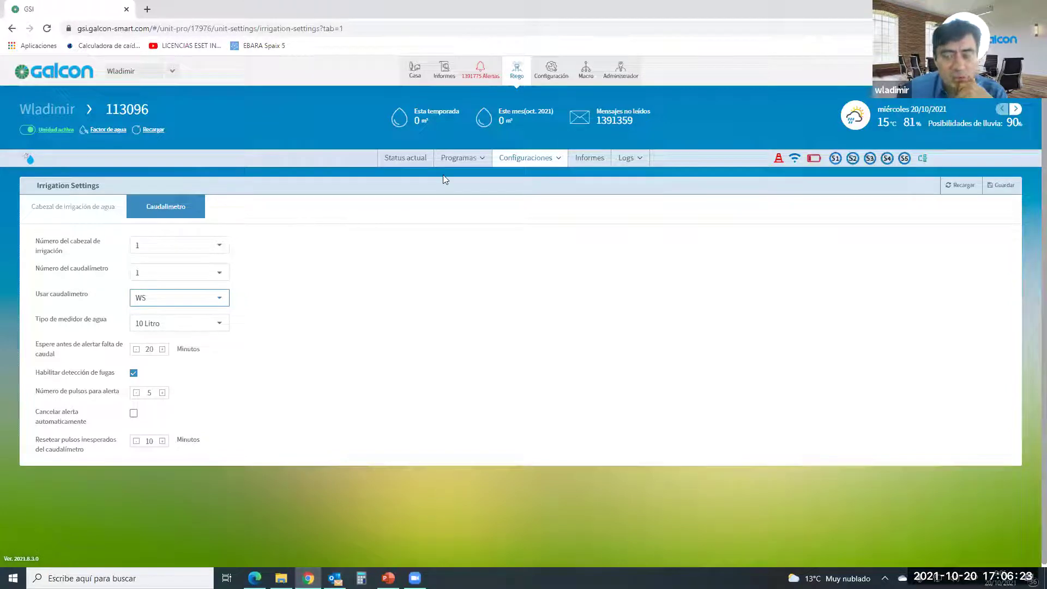
left_click(218, 303)
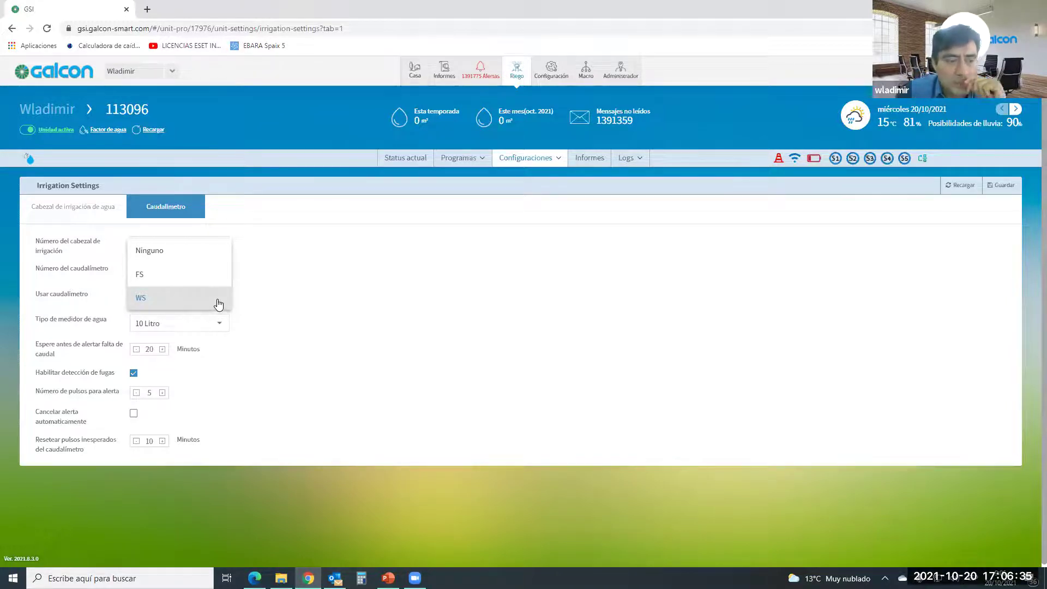
left_click(159, 346)
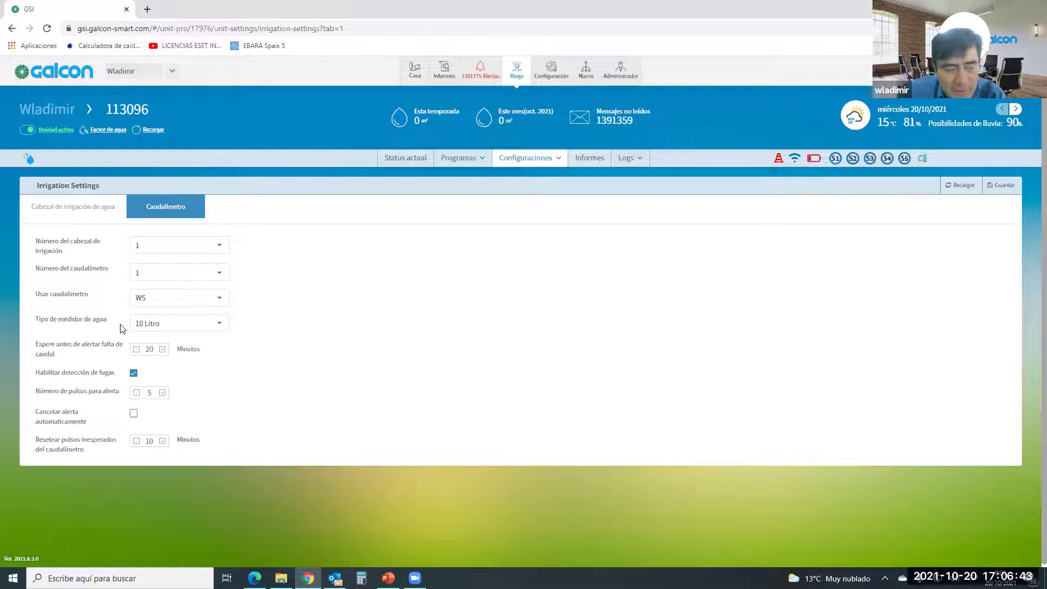
- Look over the Tipo de medidor de agua options, examine the hydrometers on the PowerPoint slide, and return to the browser
left_click(220, 327)
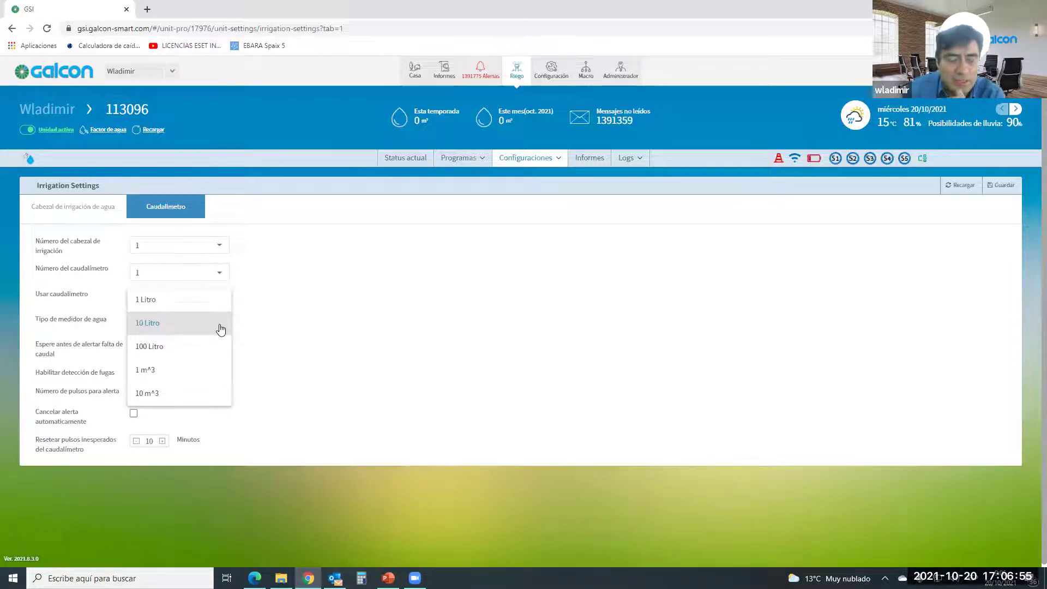
left_click(78, 319)
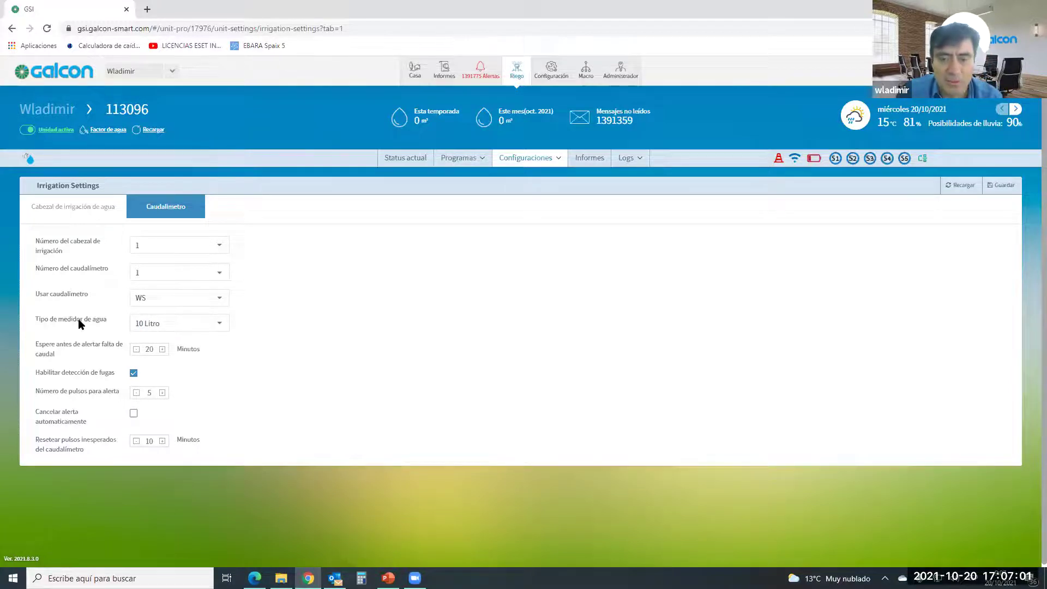
key("alt+Tab")
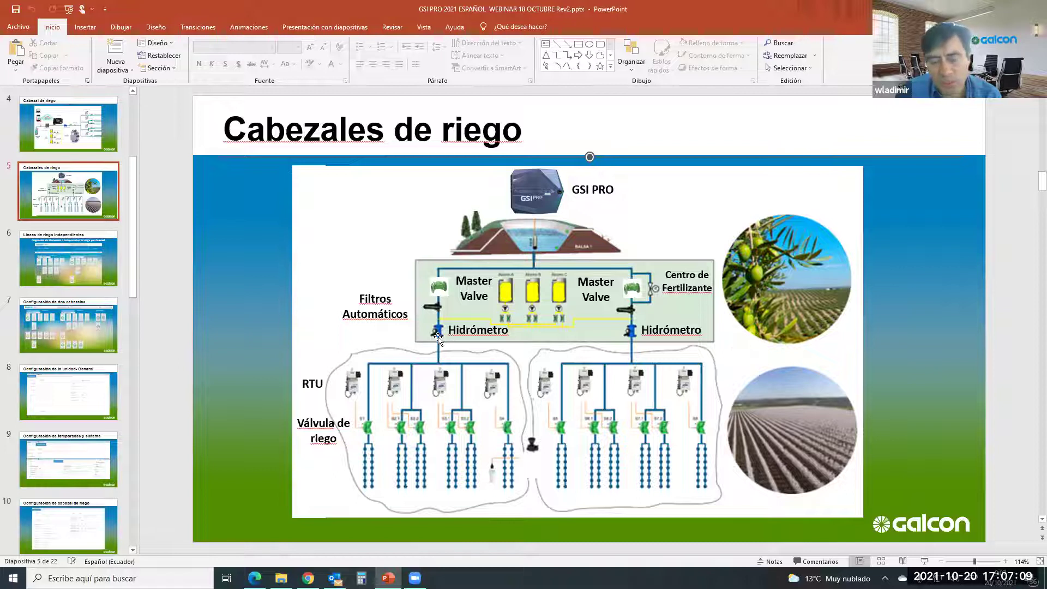
key("alt+Tab")
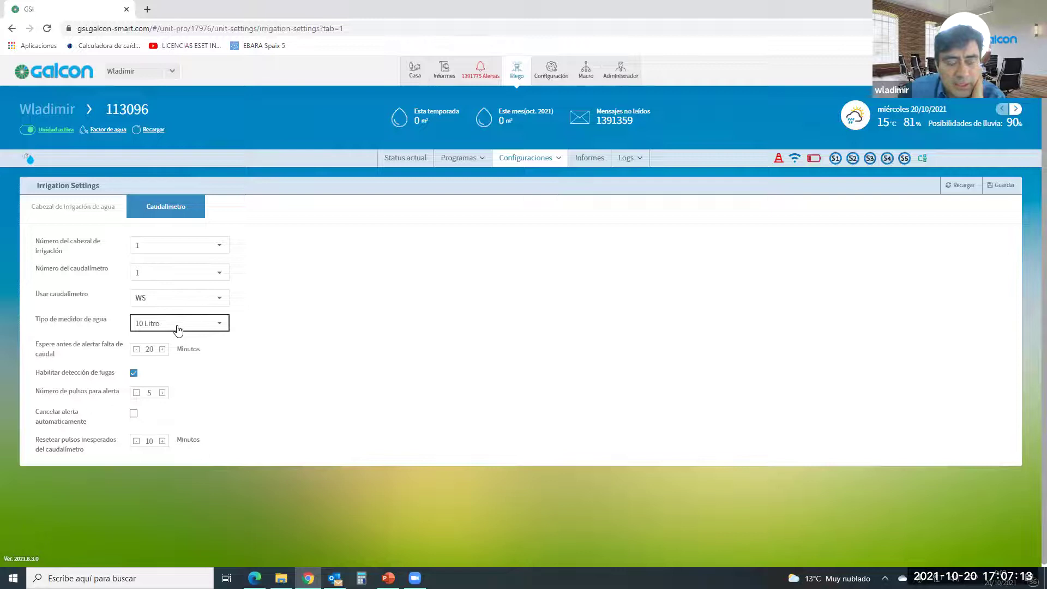
- Try the 100 Litro water meter type for flow meter 1 and switch it back to 10 Litro
left_click(217, 326)
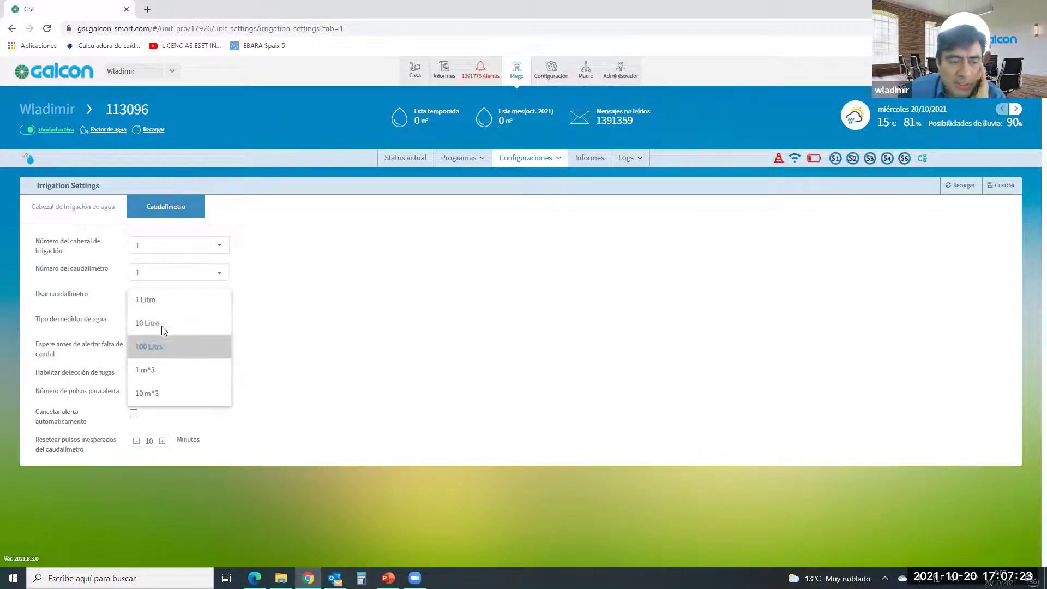
left_click(154, 348)
left_click(522, 381)
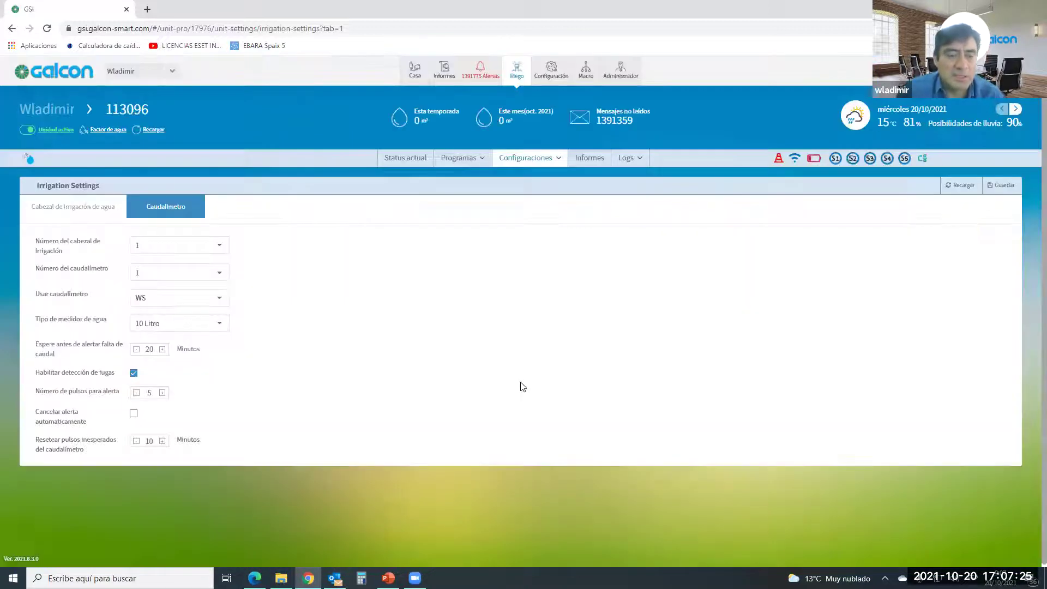
left_click(152, 326)
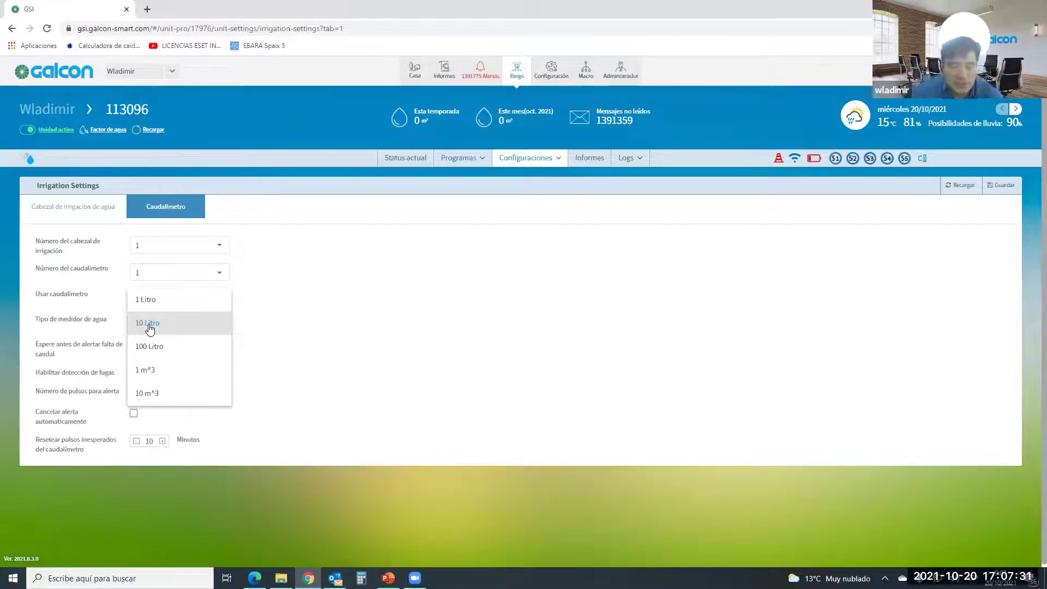
left_click(299, 326)
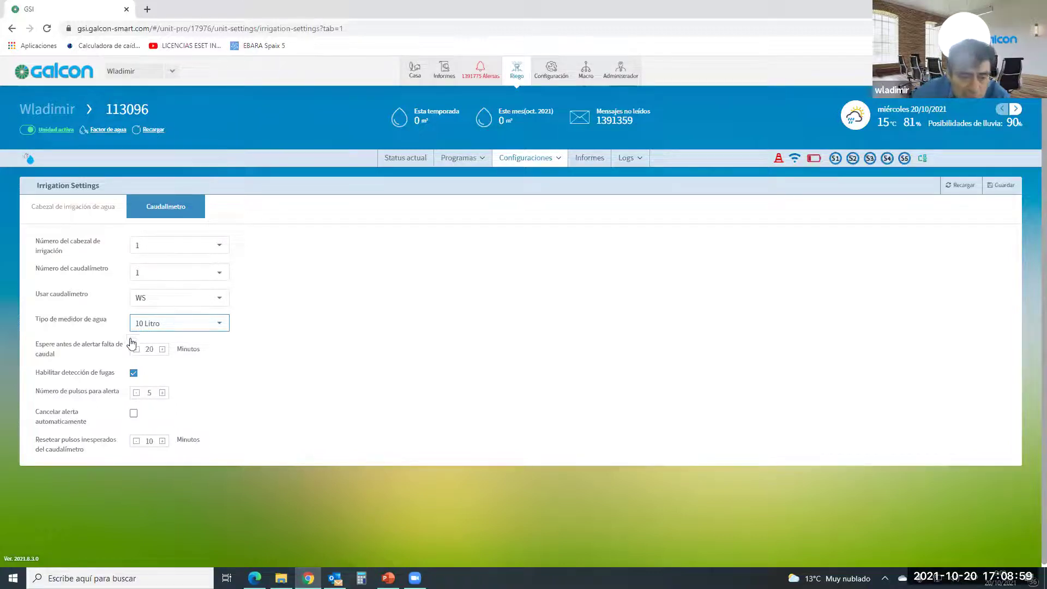
- Set Tipo de medidor de agua to 1 m^3 for flow meter 1 of irrigation head 1
left_click(221, 325)
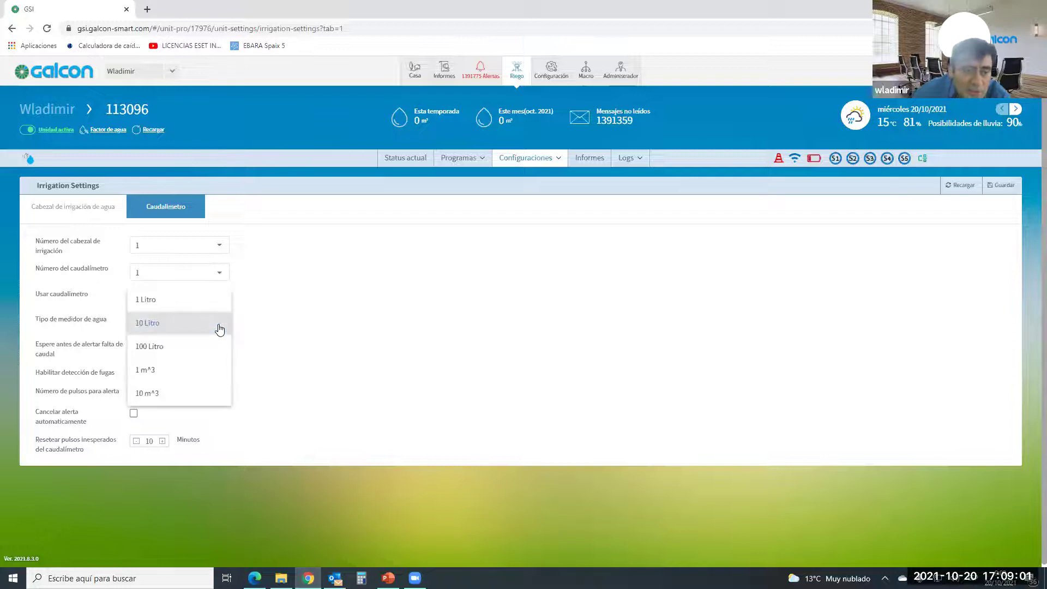
left_click(152, 371)
left_click(521, 363)
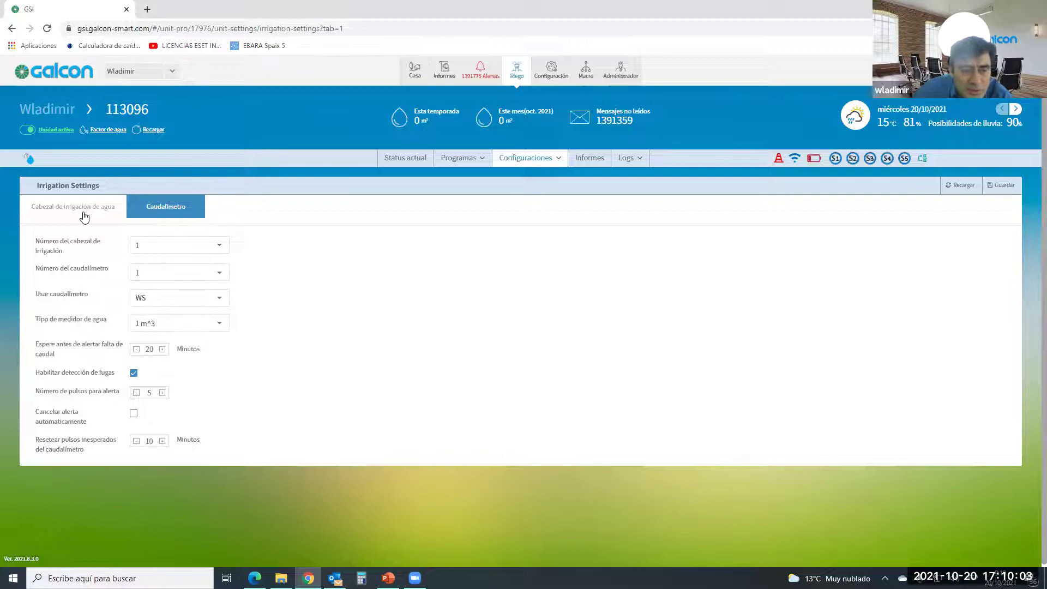
- Choose irrigation head 2 and set Usar caudalímetro to Ninguno for flow meter 3
left_click(221, 251)
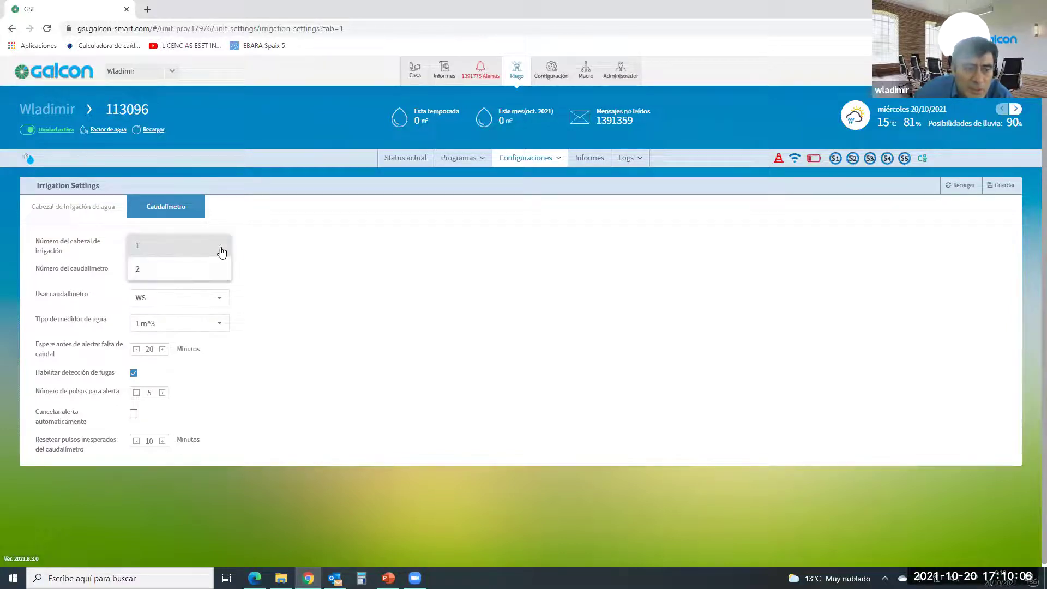
left_click(175, 271)
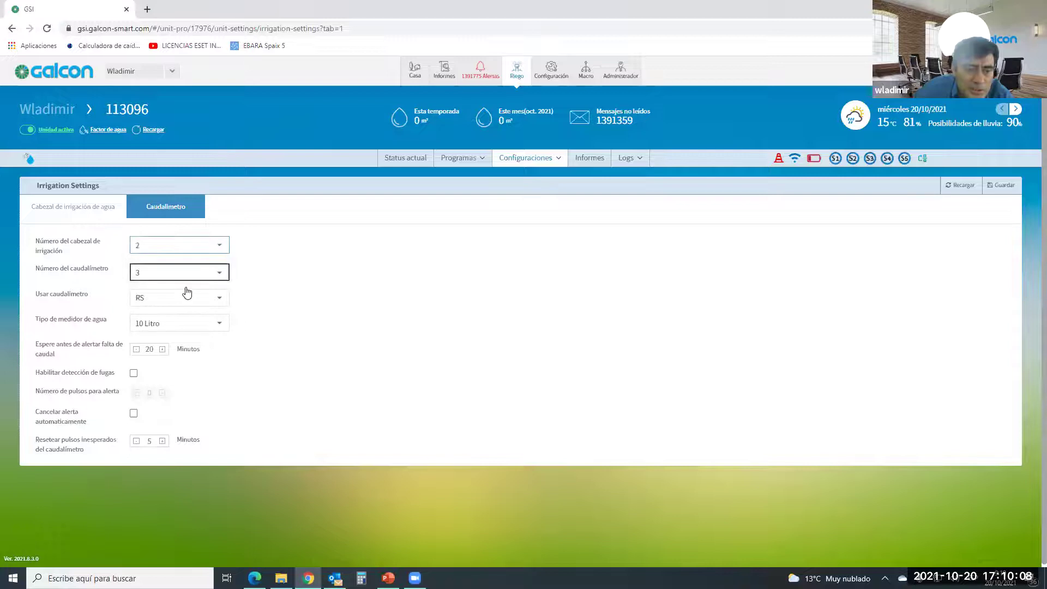
left_click(221, 249)
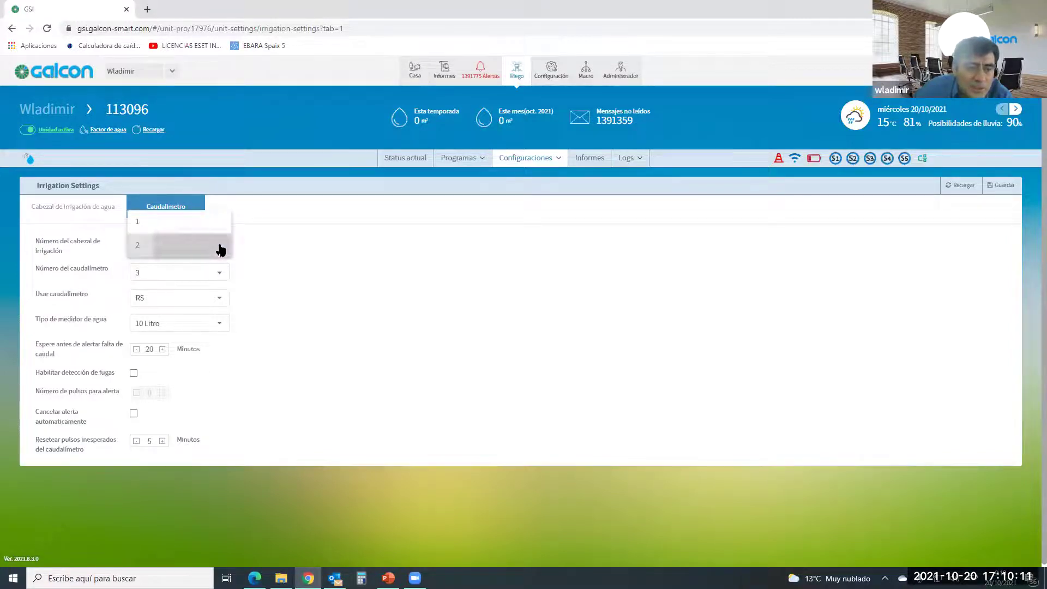
left_click(218, 249)
left_click(224, 300)
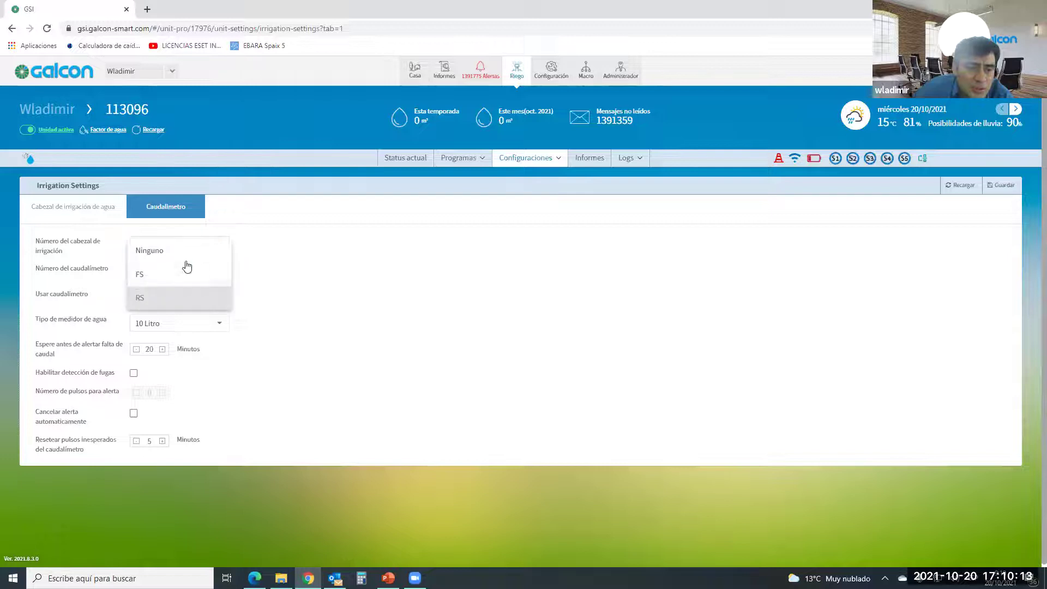
left_click(176, 252)
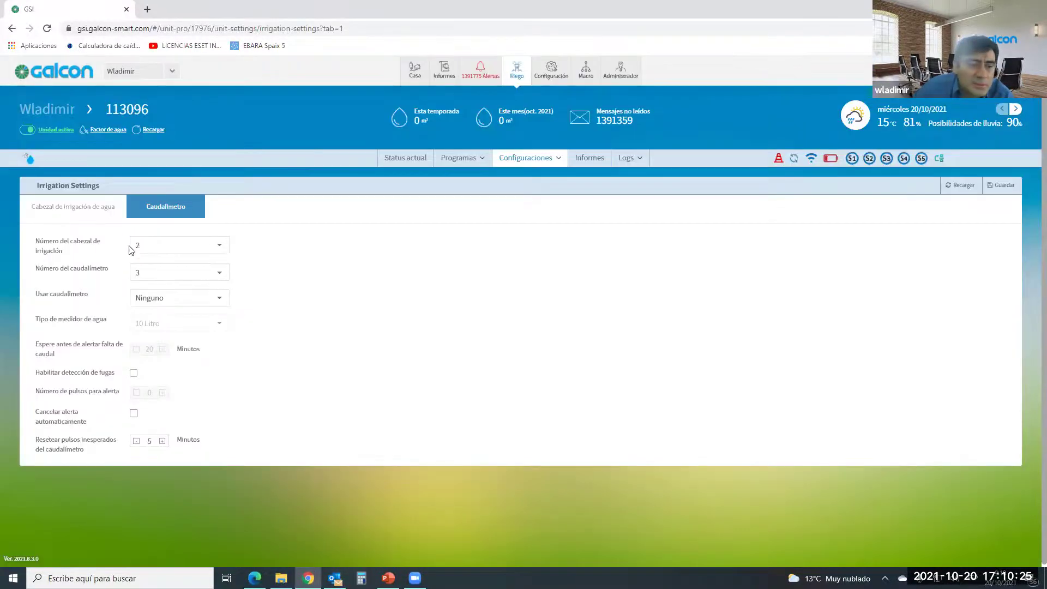
- Return to irrigation head 1 in the Caudalímetro settings and look over its Usar caudalímetro options
left_click(76, 209)
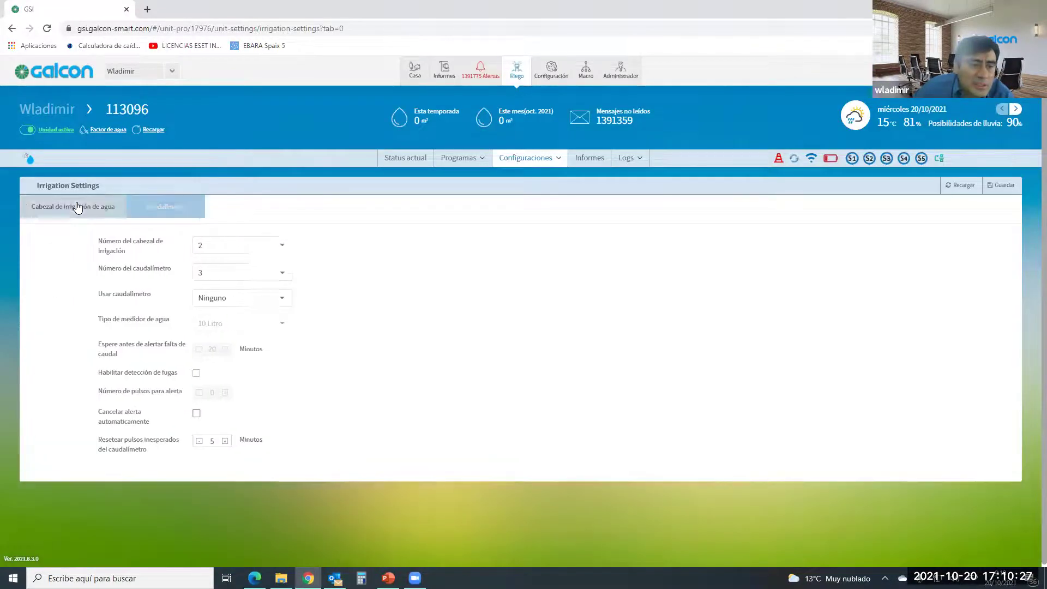
left_click(164, 206)
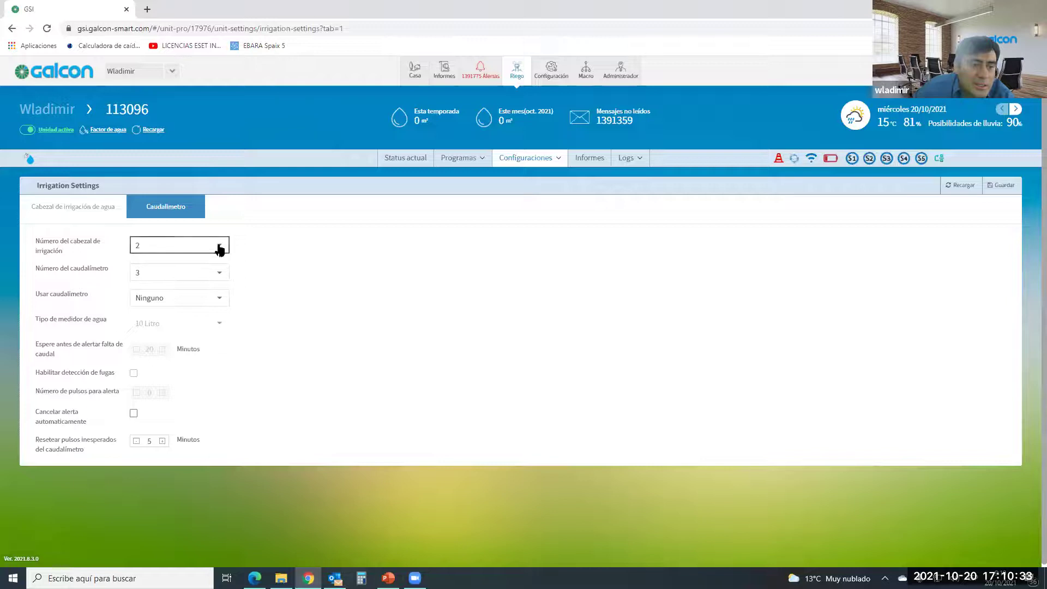
left_click(186, 251)
left_click(163, 218)
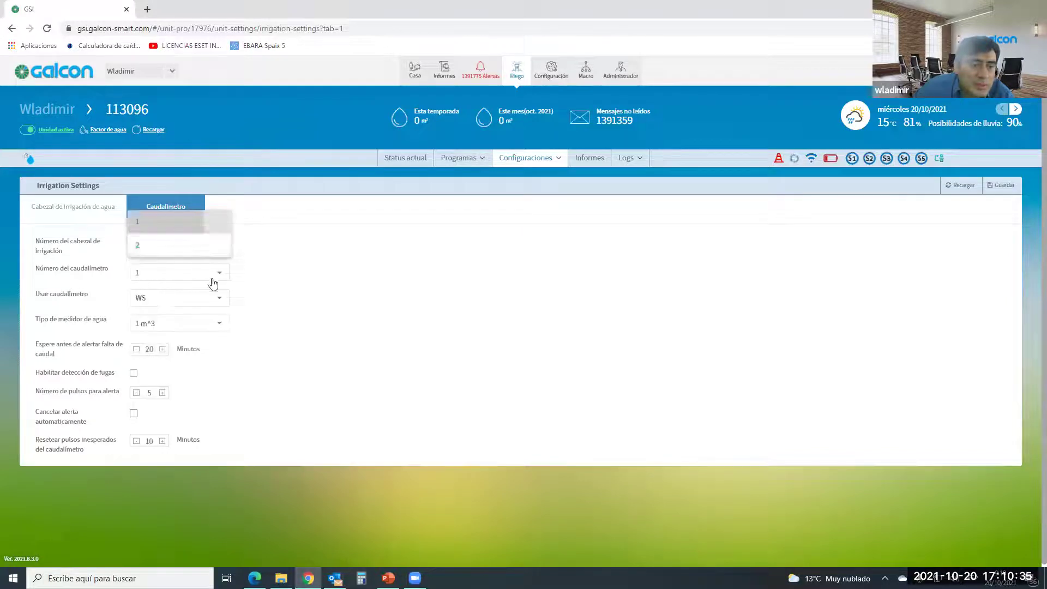
left_click(220, 297)
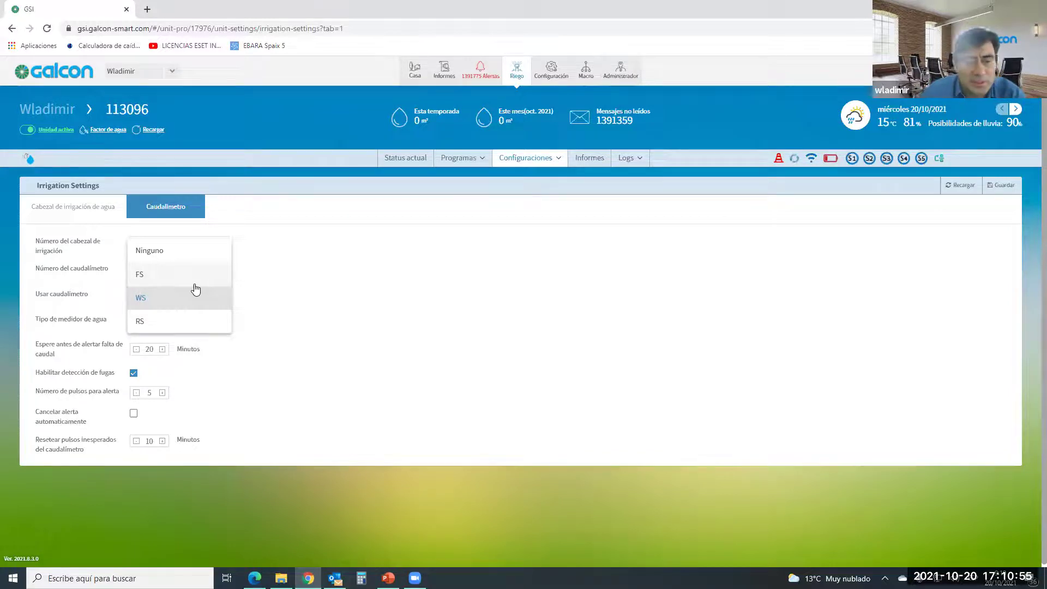
left_click(309, 333)
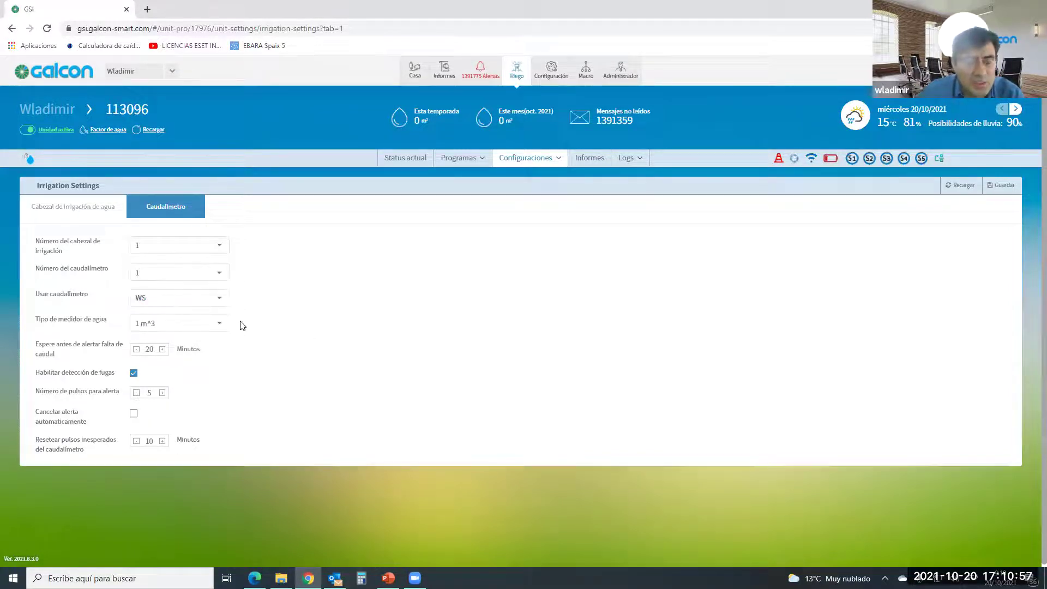
left_click(222, 247)
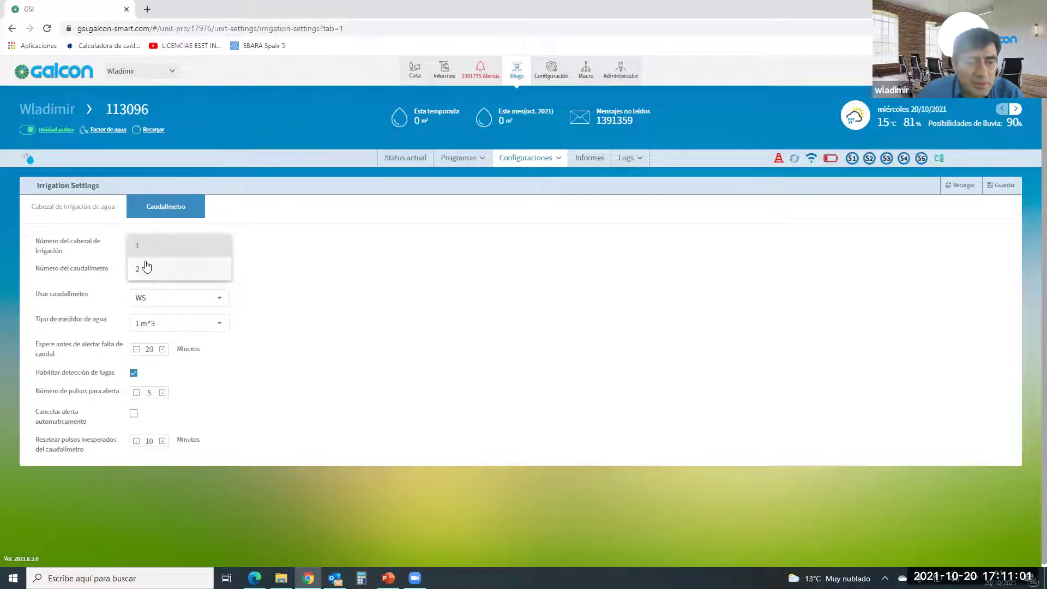
left_click(147, 218)
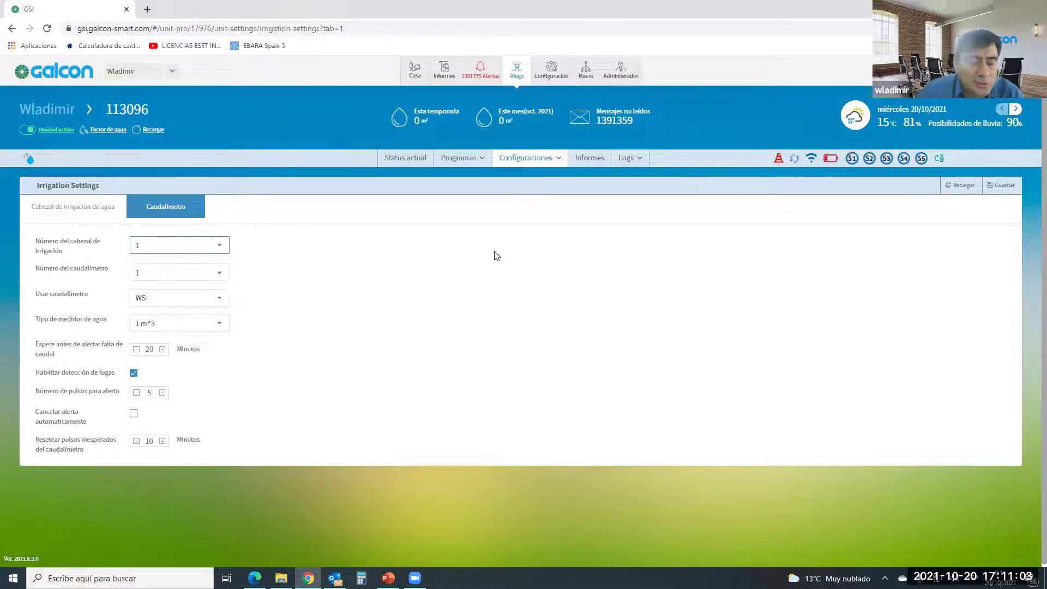
- Open the Configuración de estaciones page for the unit
left_click(520, 159)
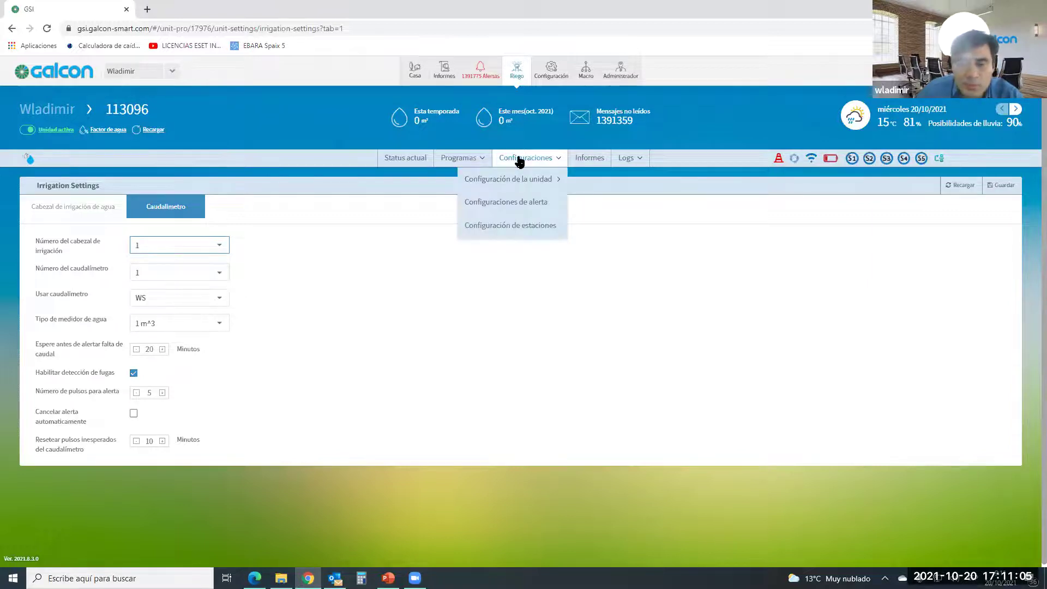
left_click(40, 222)
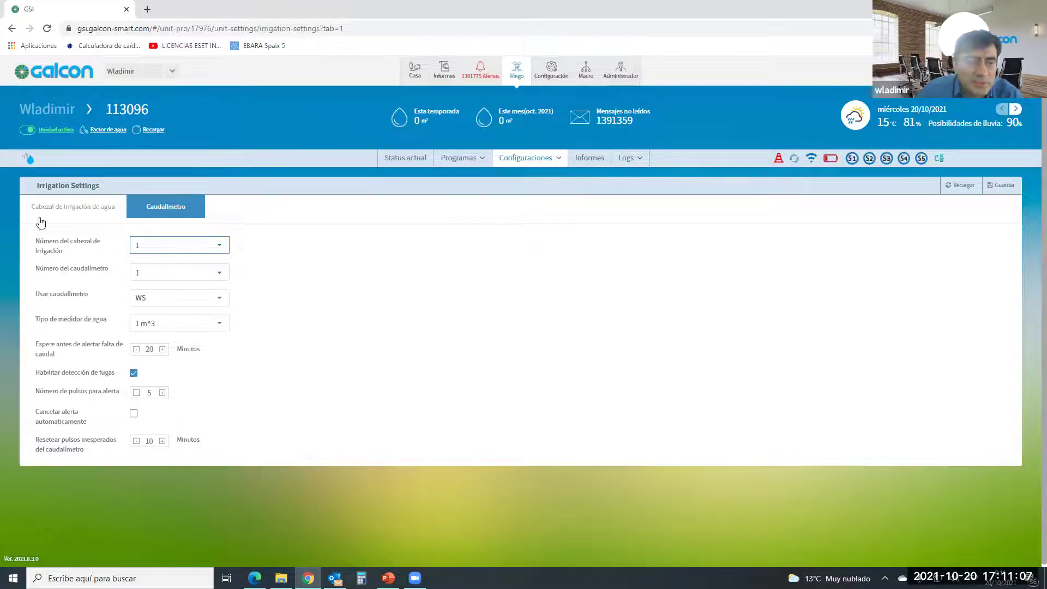
left_click(509, 159)
mouse_move(525, 185)
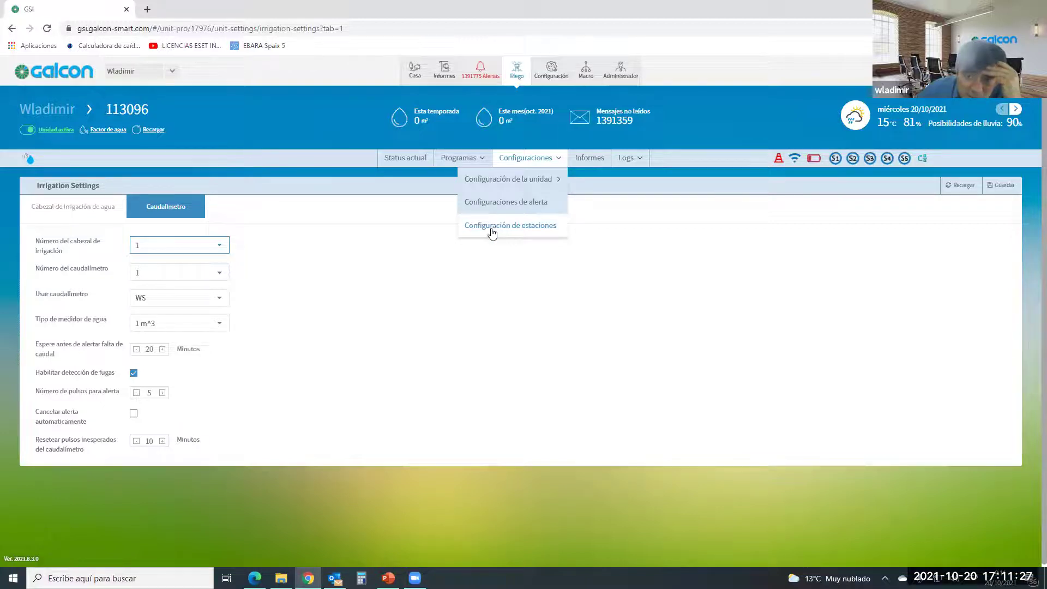
left_click(496, 232)
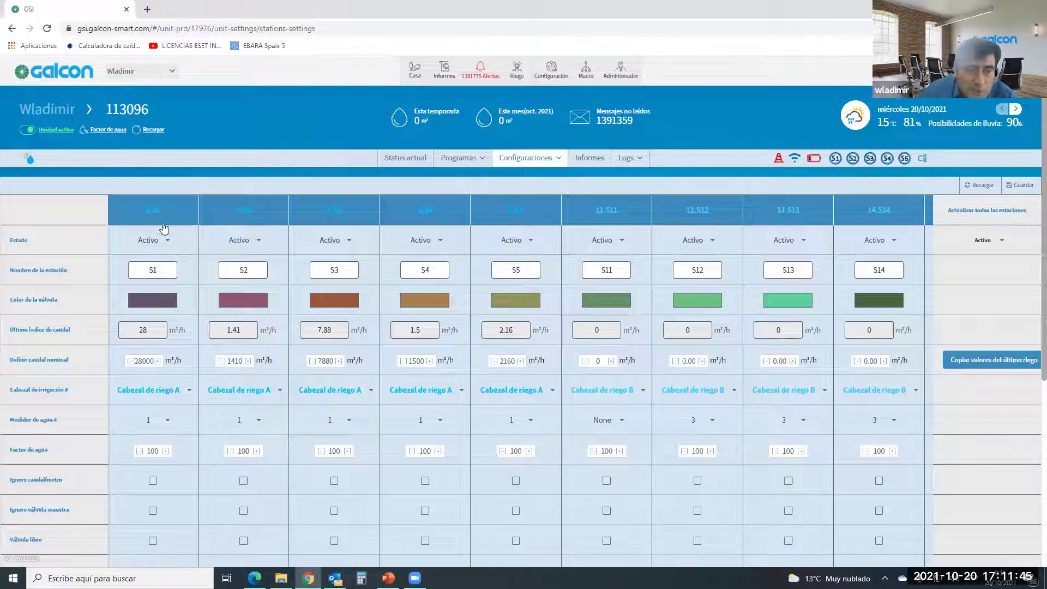
- Look over the Cabezal de irrigación options of station S1
left_click(189, 390)
left_click(175, 390)
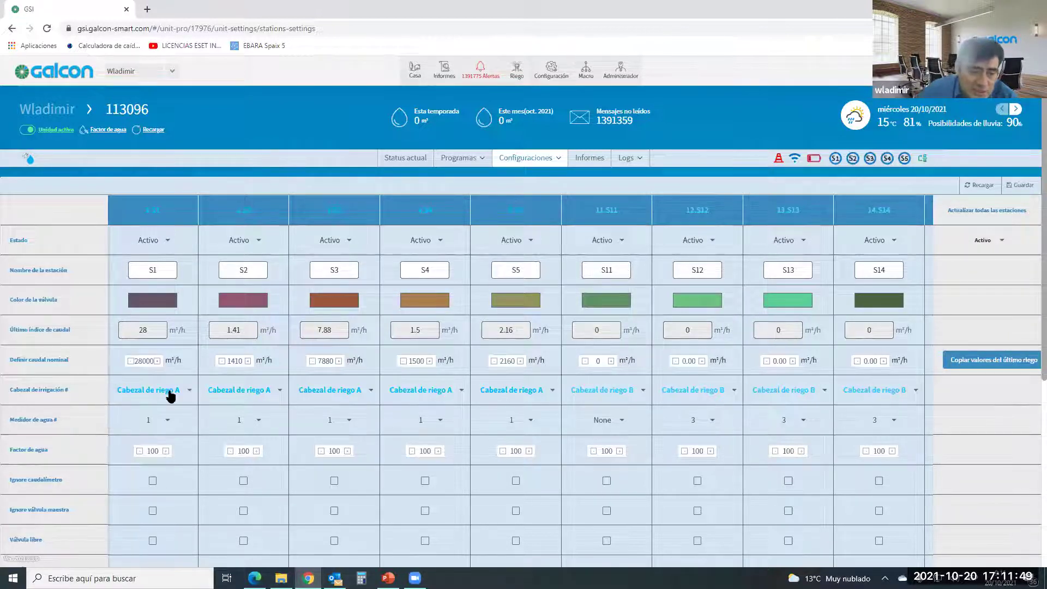
left_click(171, 397)
left_click(171, 392)
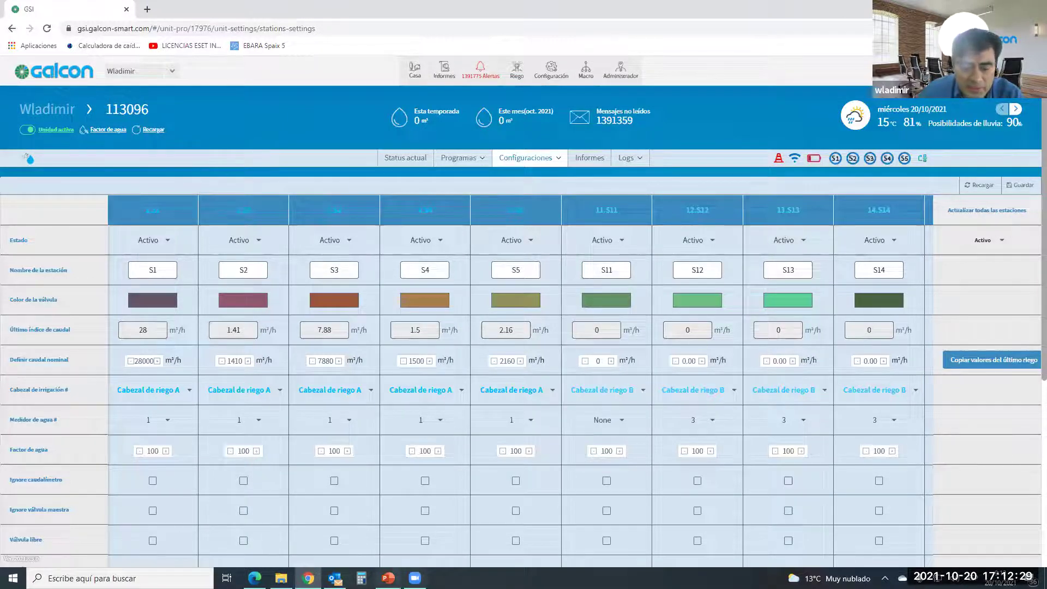
- Switch to PowerPoint to view the Cabezales de riego and Cabezal de riego slides, and return to the GSI station settings
left_click(388, 578)
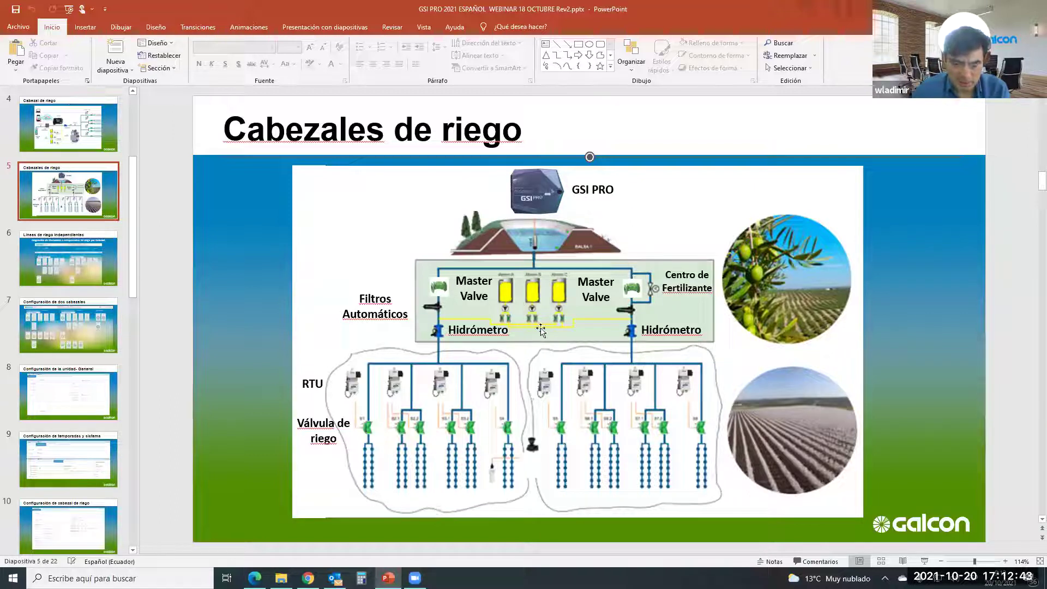
scroll(540, 330, "down", 1)
scroll(539, 330, "up", 2)
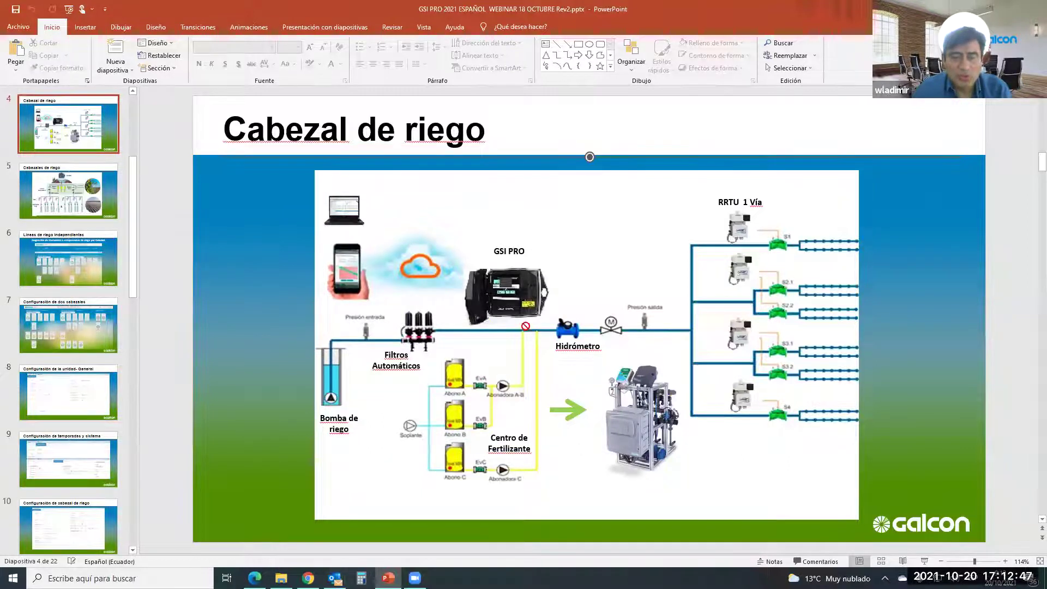
key("alt+Tab")
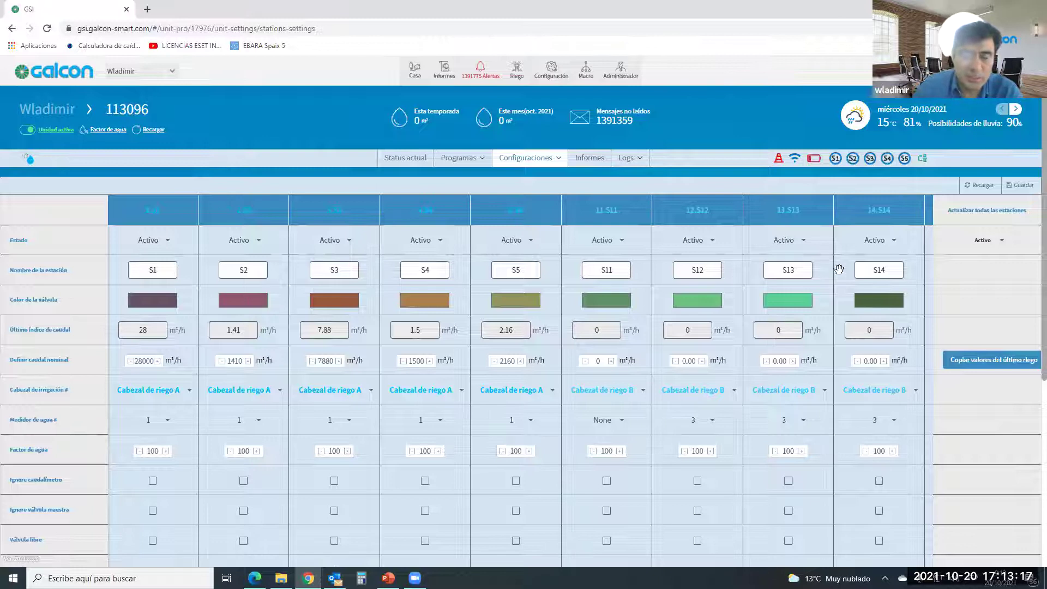
- Open the Configuraciones de irrigación page of the unit
left_click(561, 164)
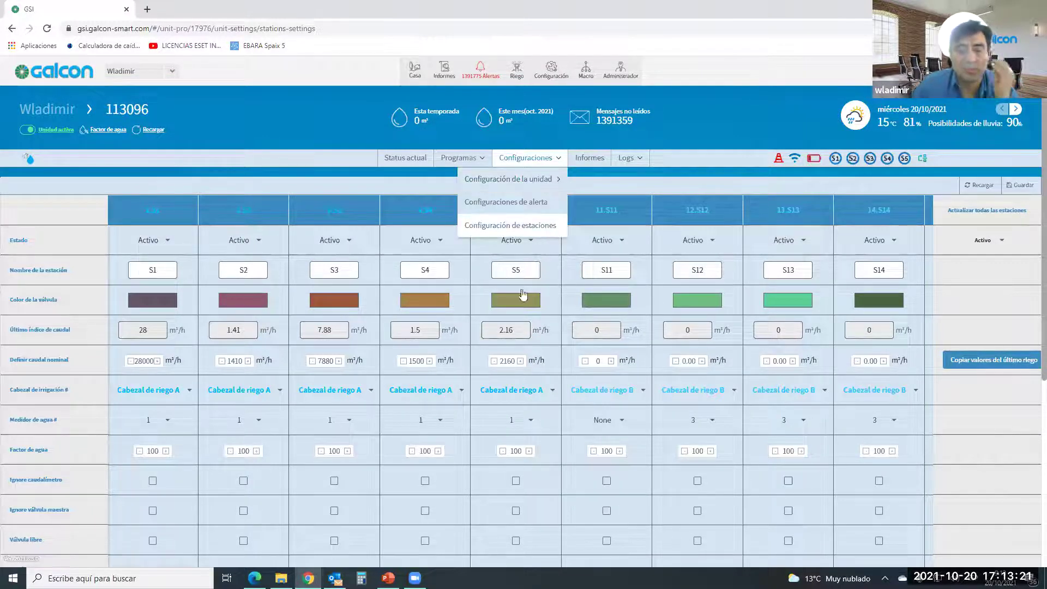
left_click(279, 446)
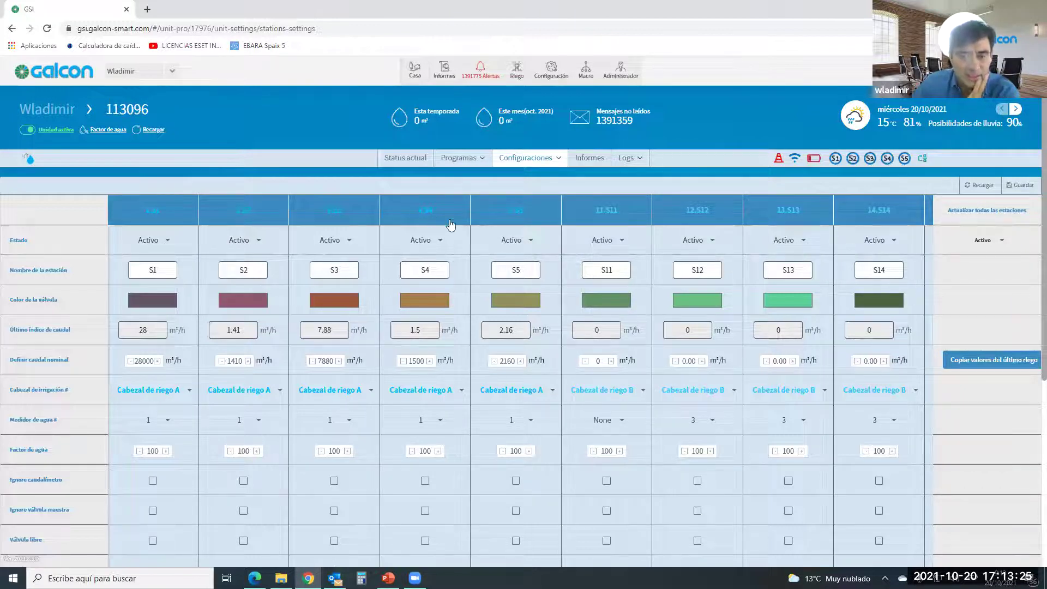
left_click(545, 159)
mouse_move(546, 179)
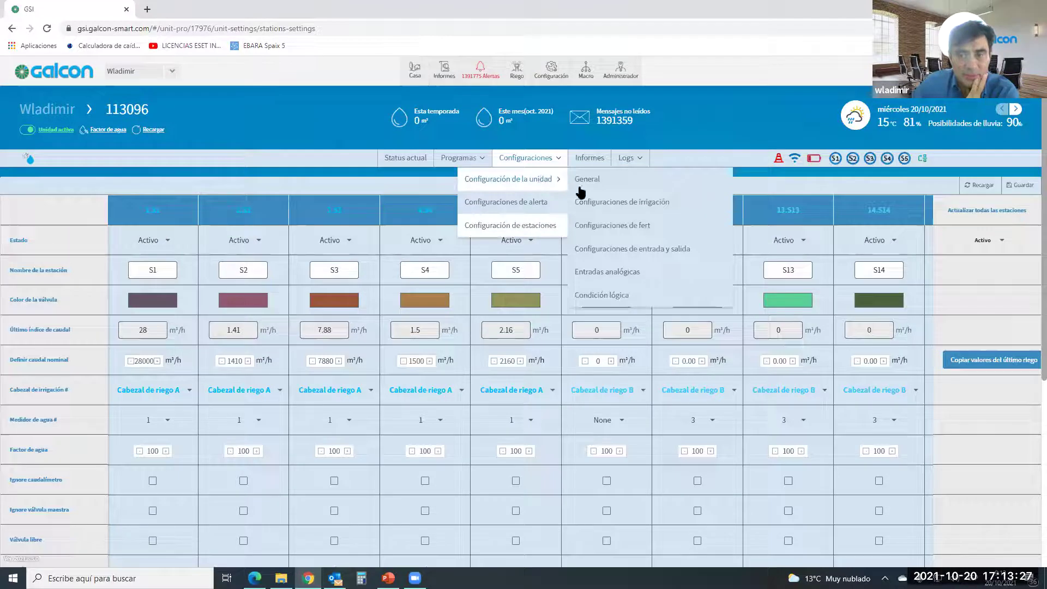
left_click(630, 210)
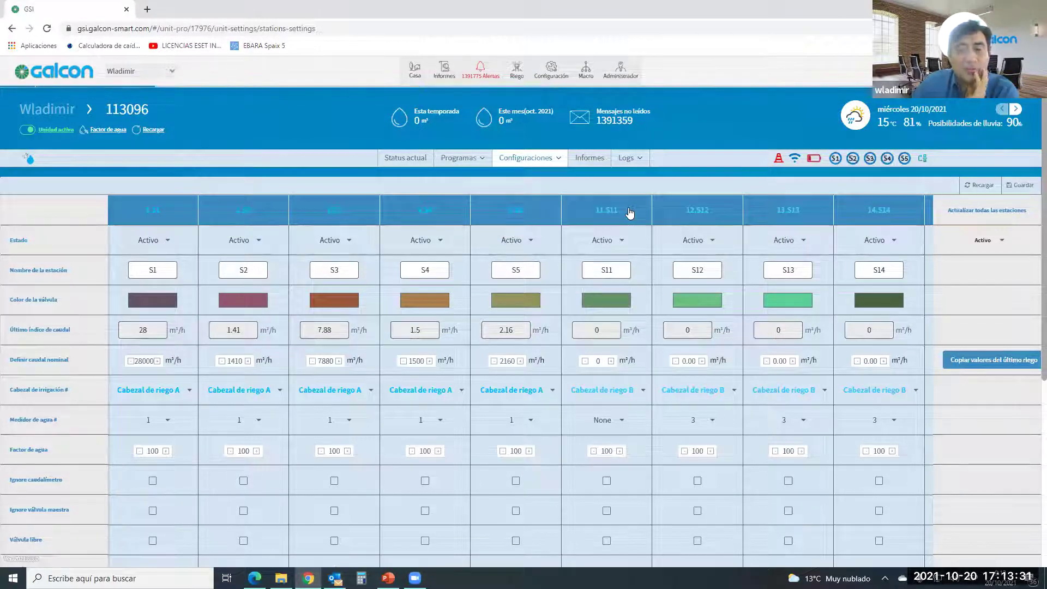
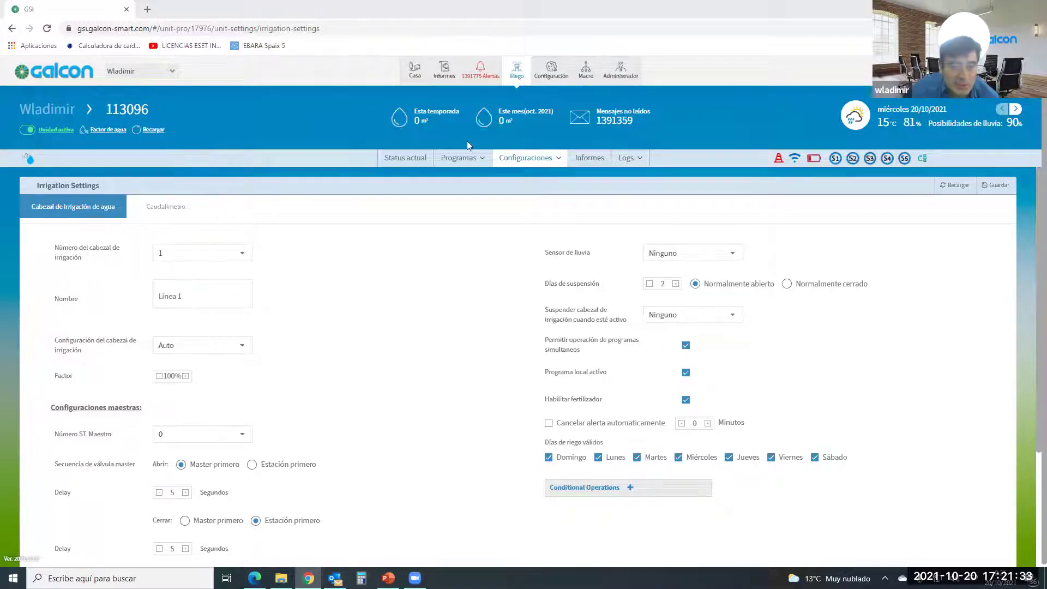
- Open the Configuraciones de fert page of the unit
left_click(526, 161)
mouse_move(541, 180)
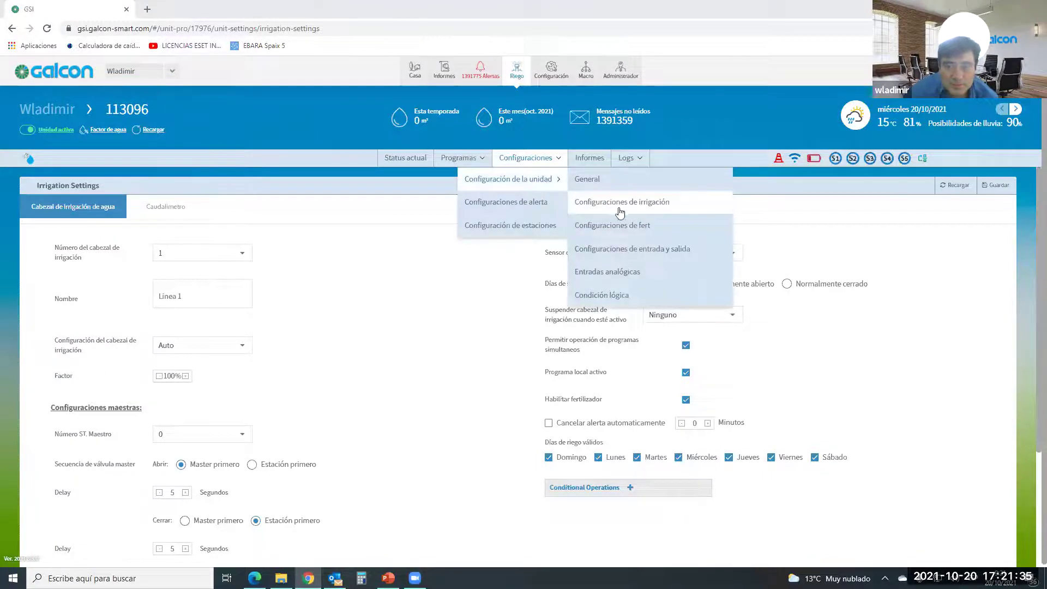
left_click(615, 230)
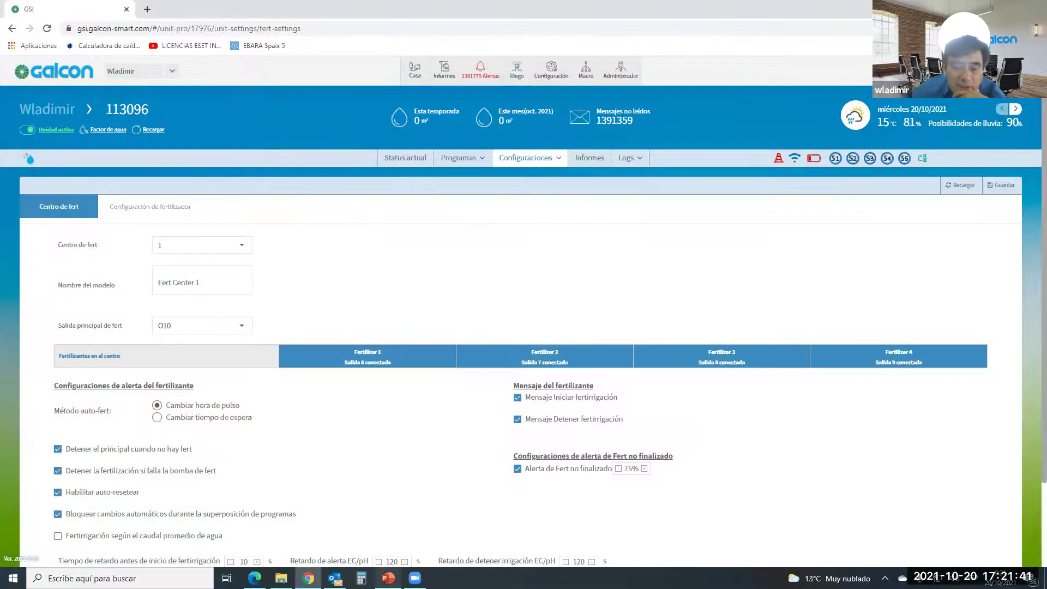
- Switch to PowerPoint, examine the slides on single and dual irrigation heads and their fertilizer center, and return to the GSI fert settings
key("alt+Tab")
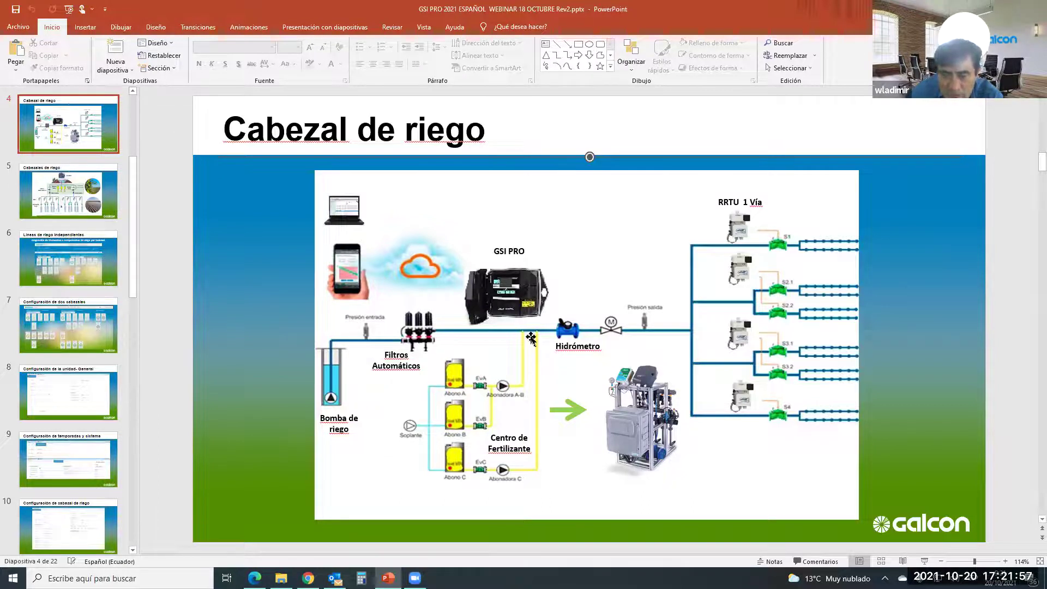
key("Page_Up")
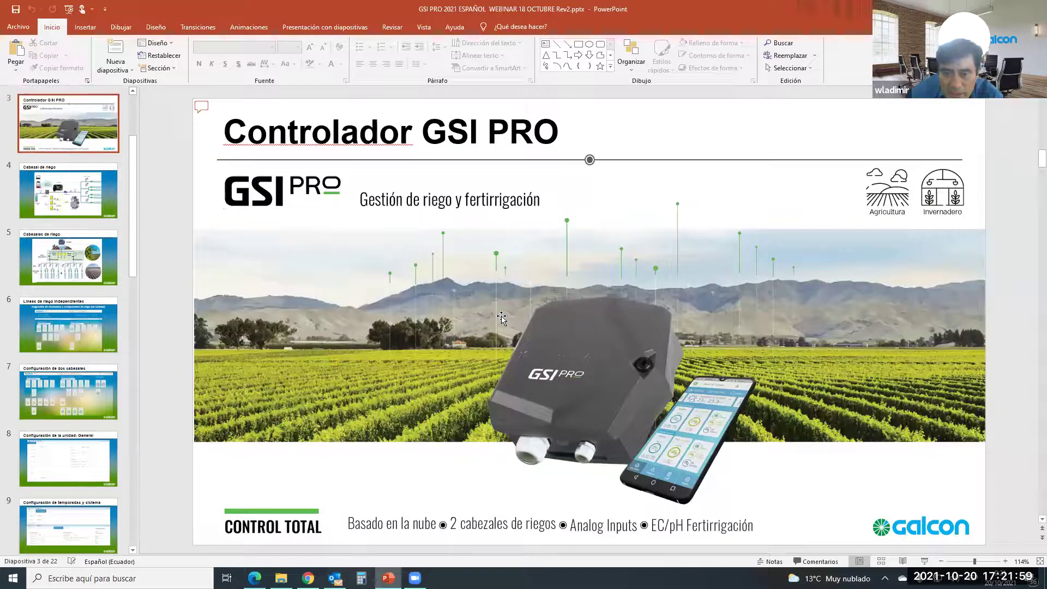
key("Page_Down")
key("Page_Down")
key("Page_Down")
key("Page_Down")
key("Page_Down")
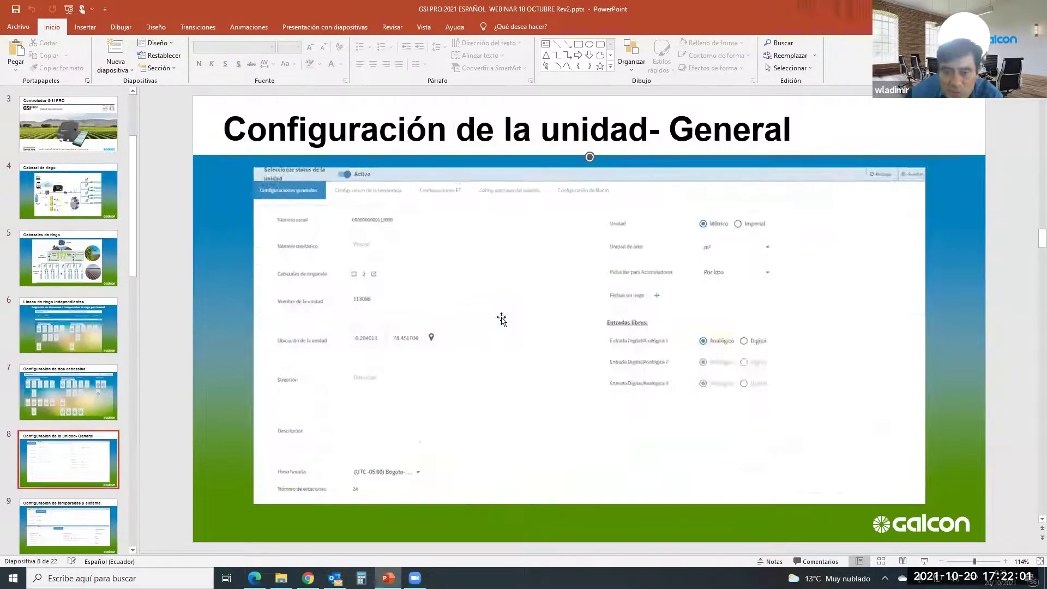
key("Page_Up")
key("Page_Up")
key("Page_Up")
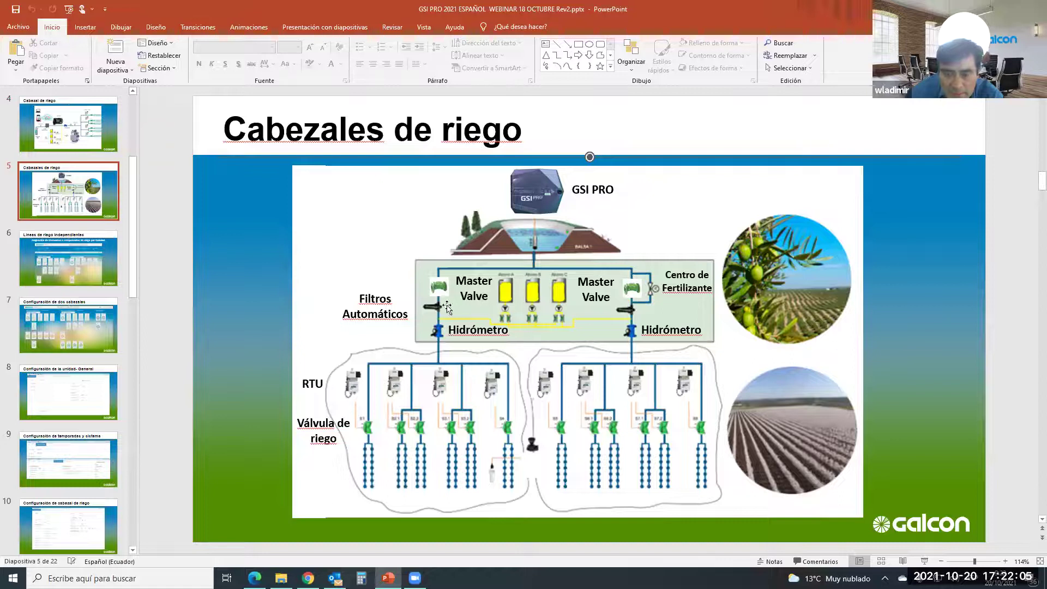
key("Page_Down")
key("Page_Up")
key("Page_Up")
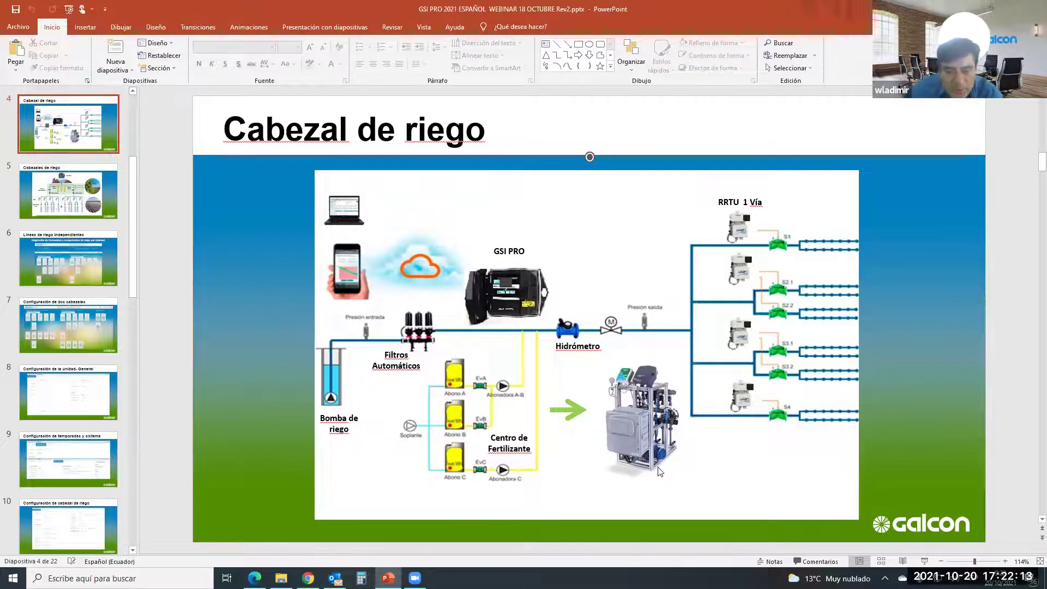
key("alt+Tab")
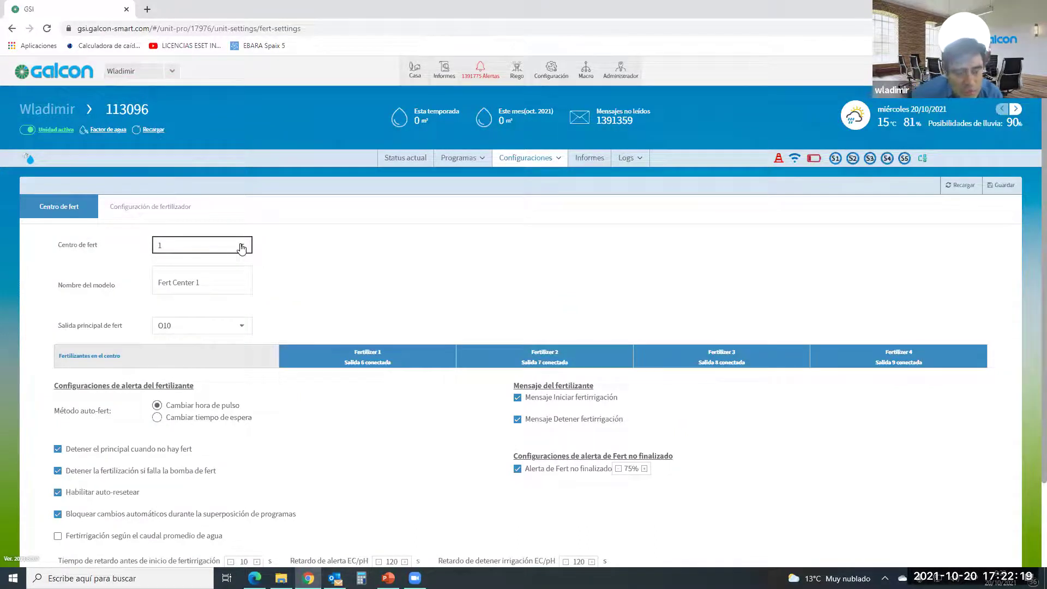
- Choose Centro de fert 1 and compare its settings with the Cabezal de riego diagram in PowerPoint
left_click(241, 249)
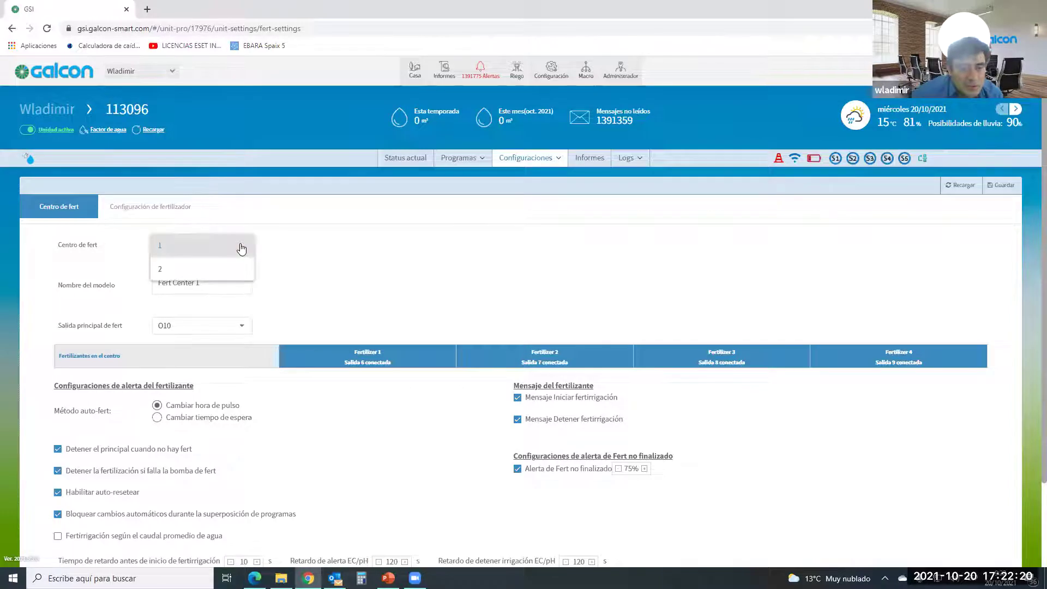
left_click(180, 248)
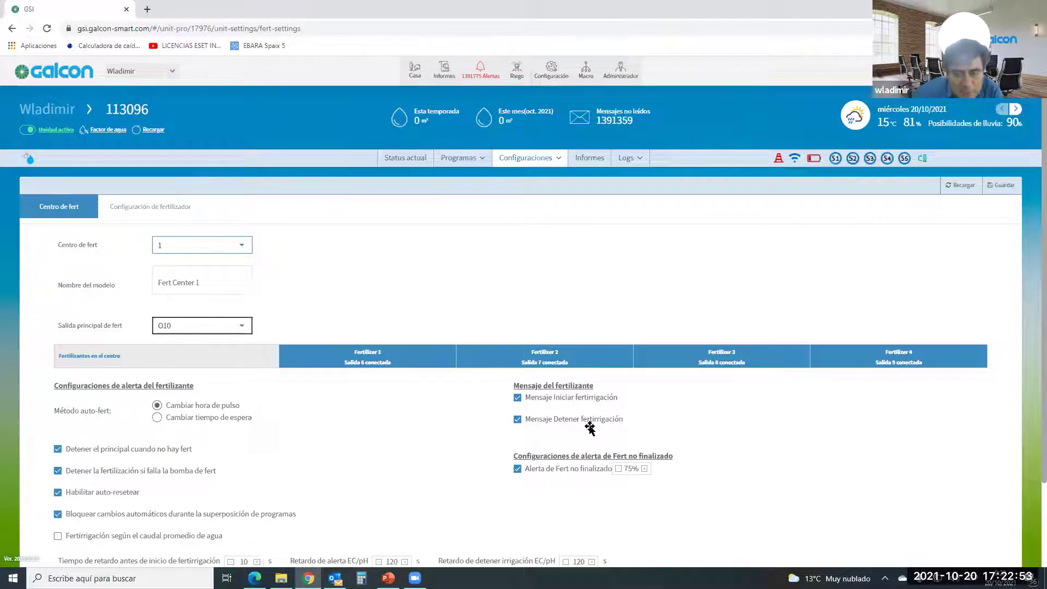
key("alt+Tab")
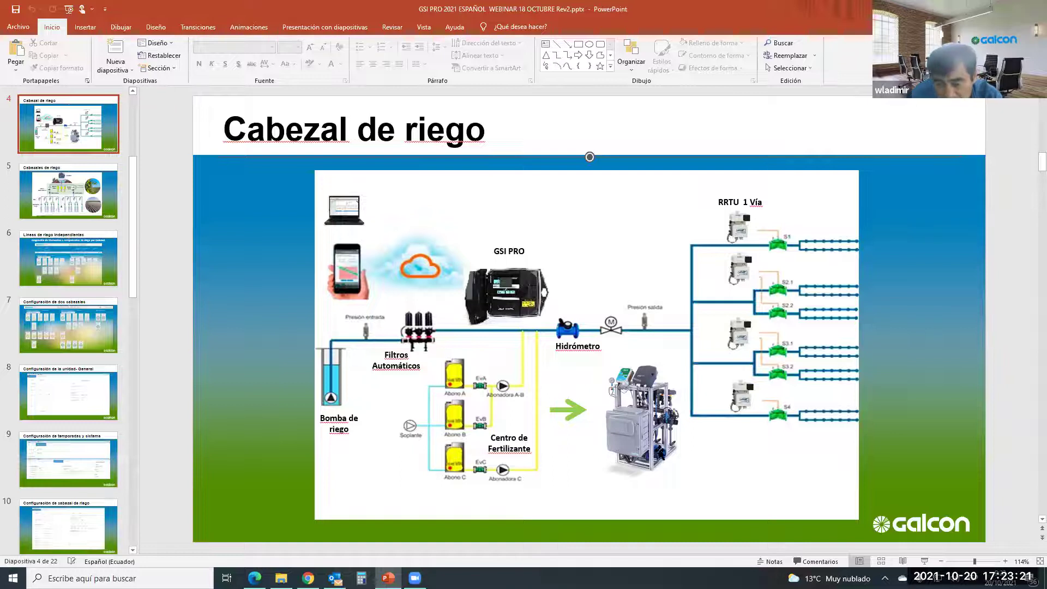
key("alt+Tab")
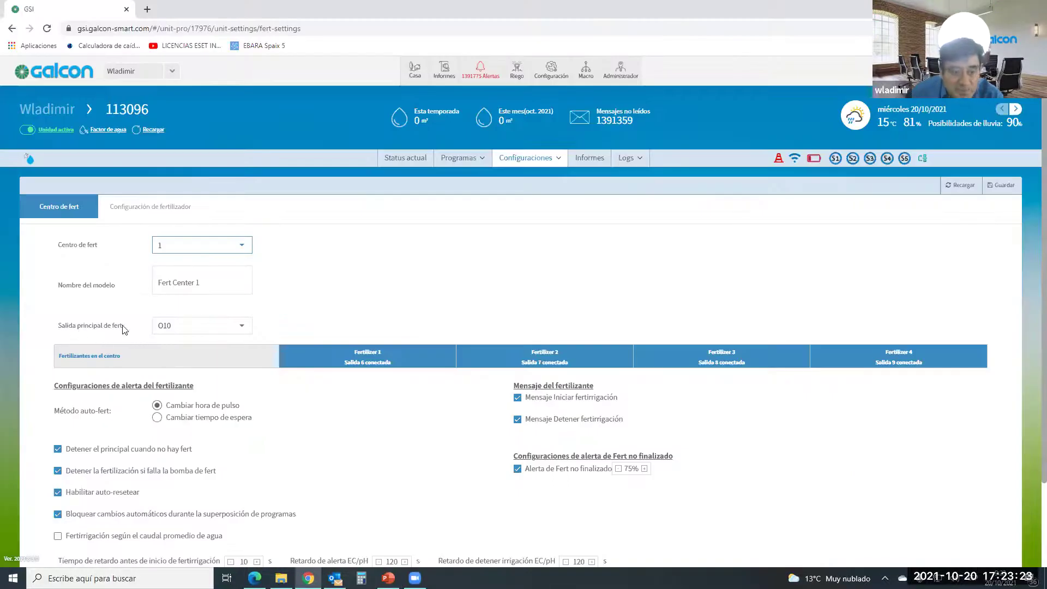
key("alt+Tab")
key("alt+Tab")
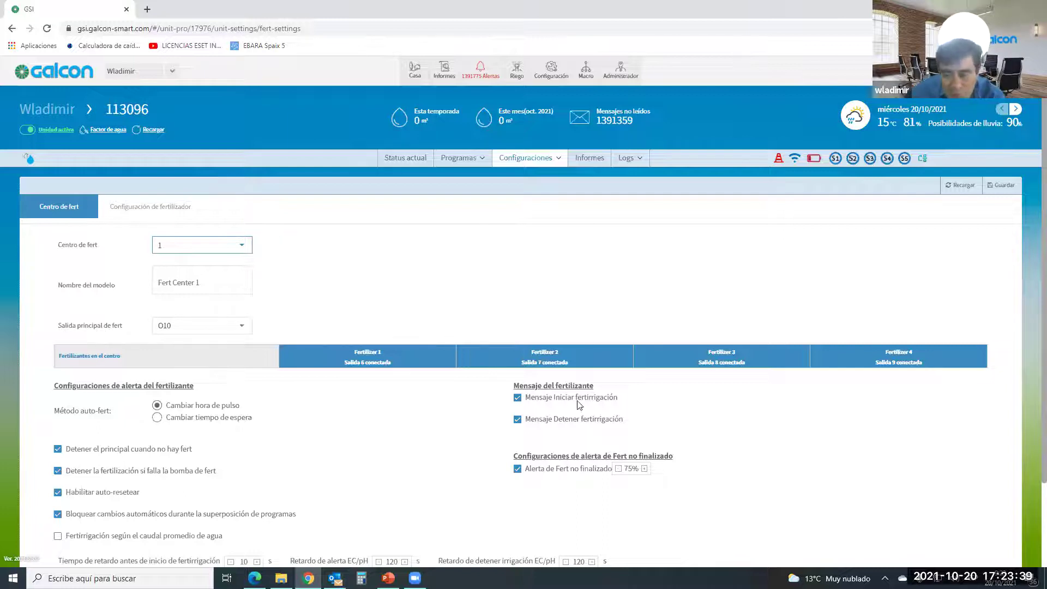
key("alt+Tab")
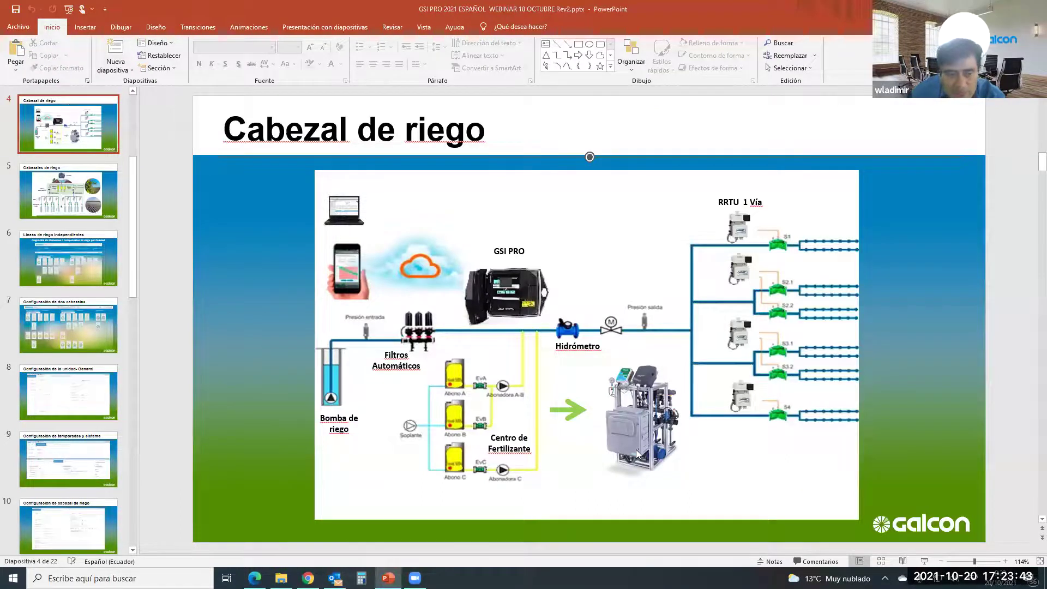
key("alt+Tab")
- Look through the Salida principal de fert options for fert center 1
left_click(243, 330)
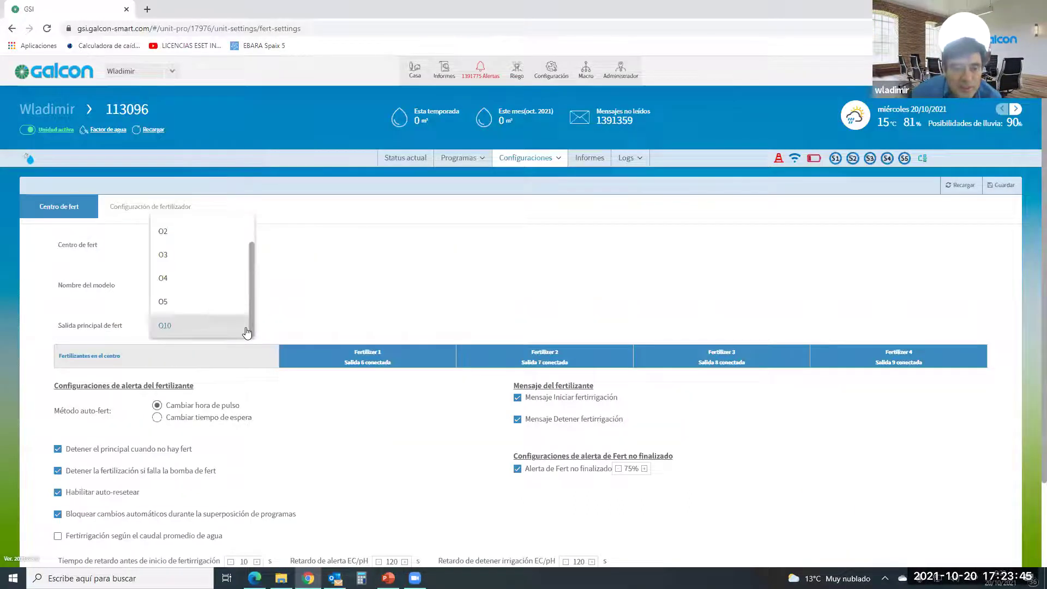
left_click_drag(252, 284, 252, 248)
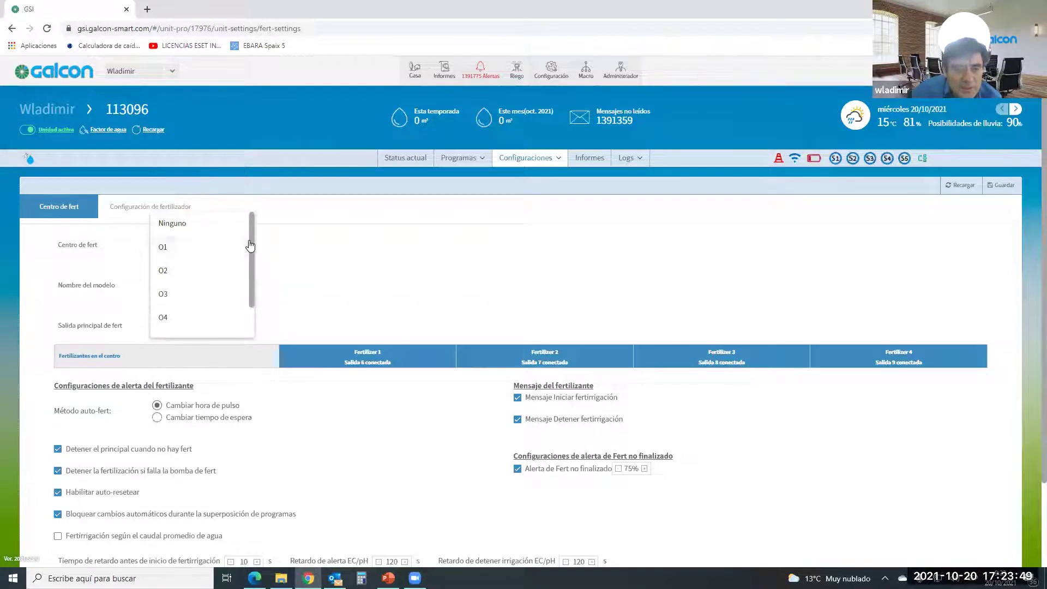
left_click_drag(251, 238, 252, 276)
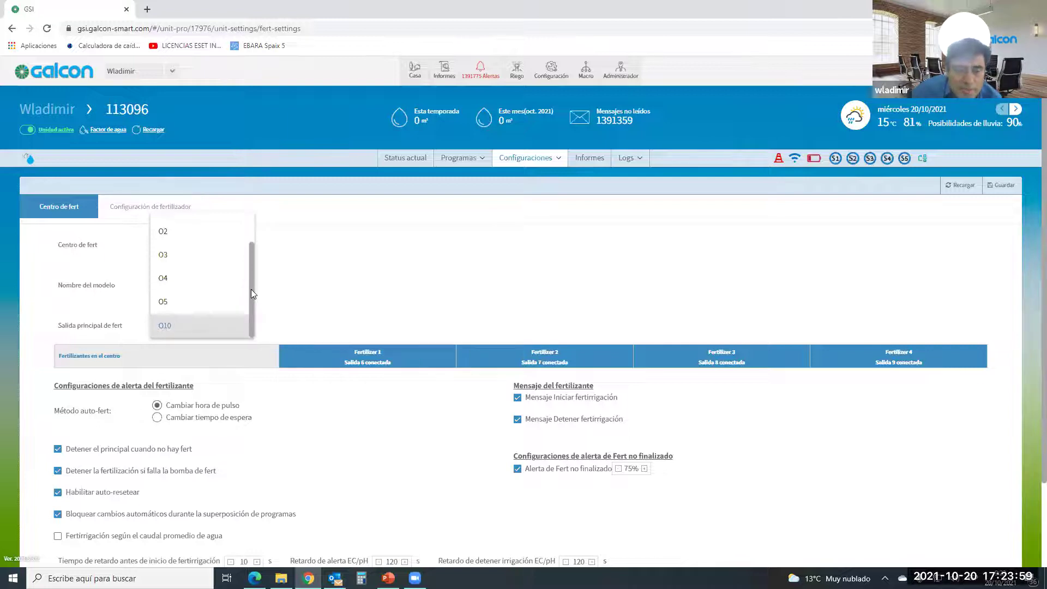
- Check the stations' irrigation head assignments on the Configuración de estaciones page and return to Configuraciones de fert
left_click(526, 159)
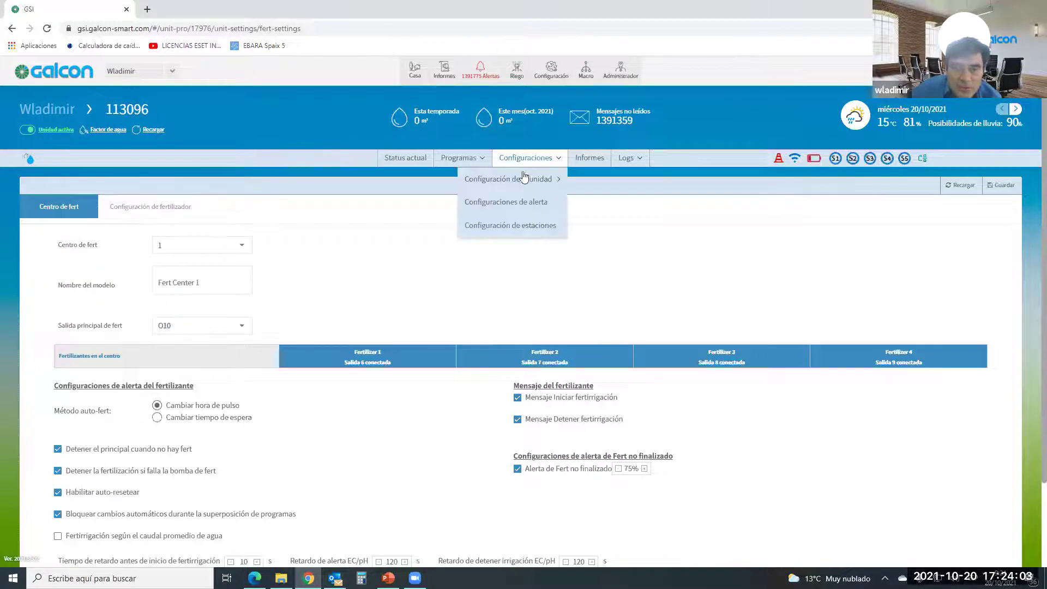
left_click(524, 233)
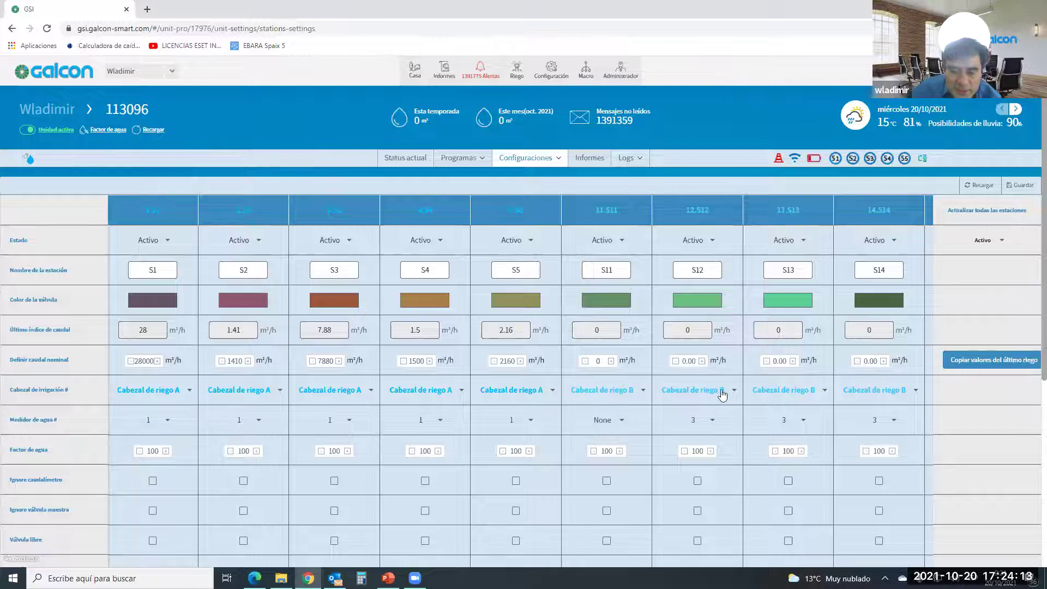
left_click(541, 164)
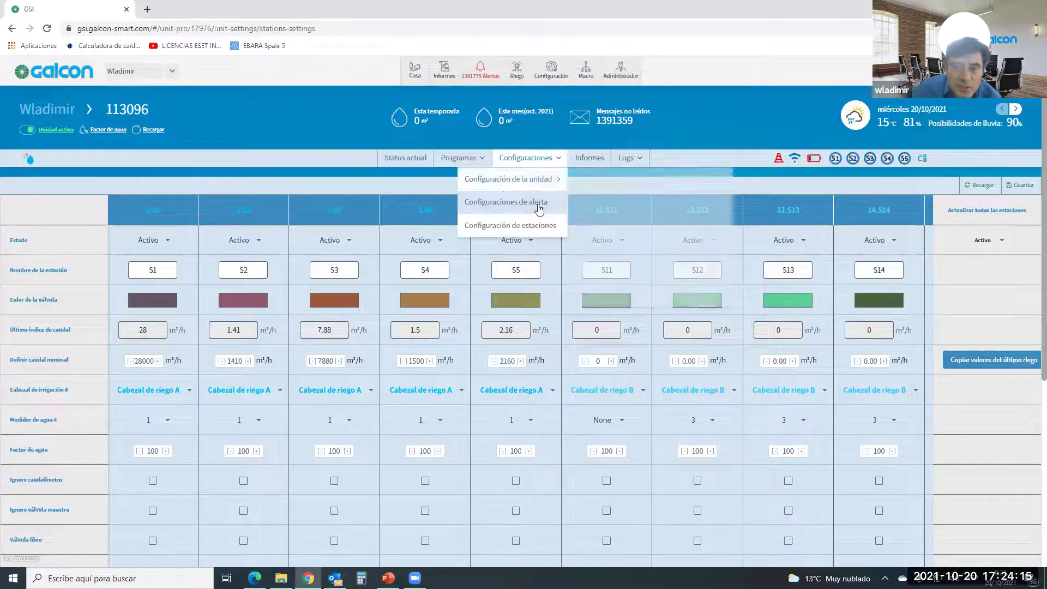
mouse_move(539, 180)
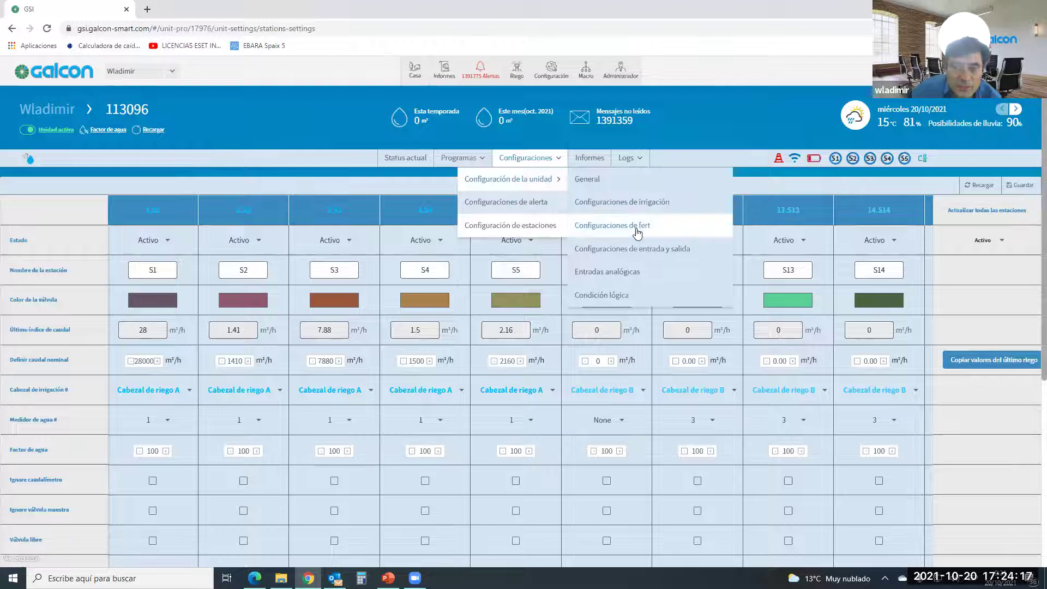
left_click(635, 228)
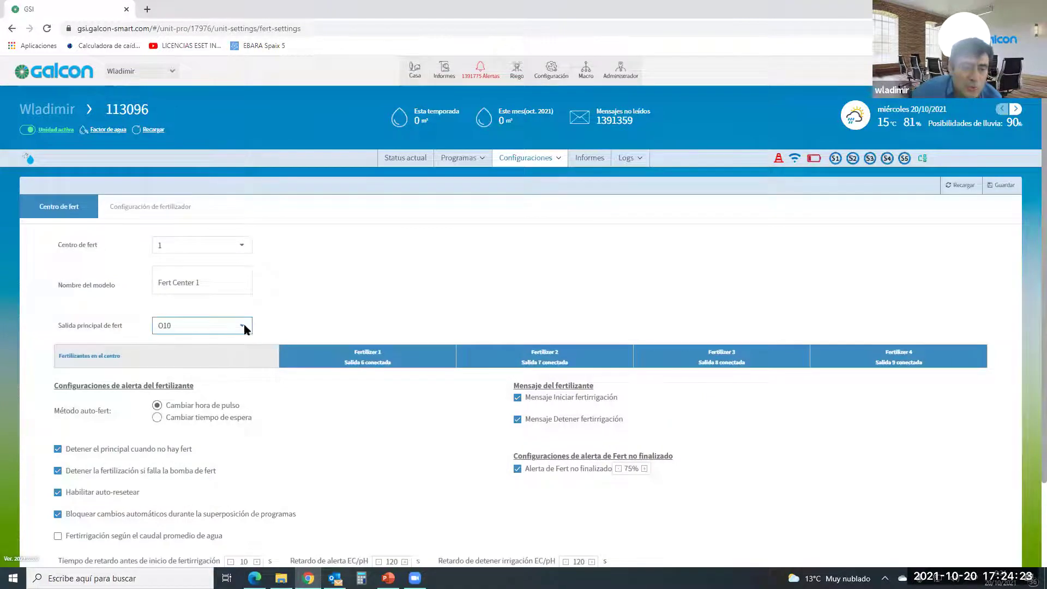
- Choose O10 as the Salida principal de fert of fert center 1 and review the fertilizer alert settings
left_click(244, 325)
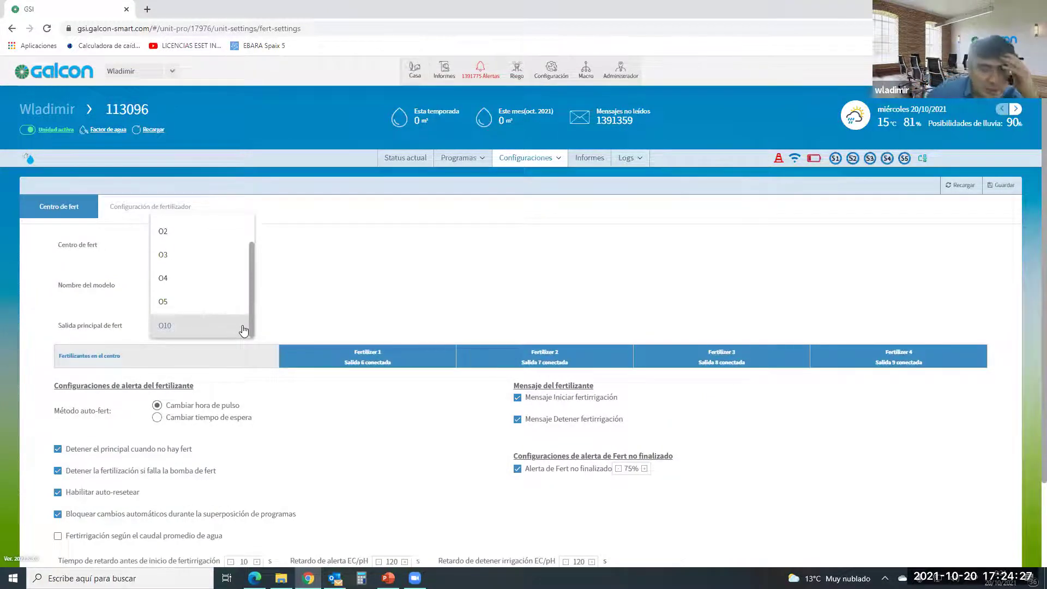
left_click(196, 327)
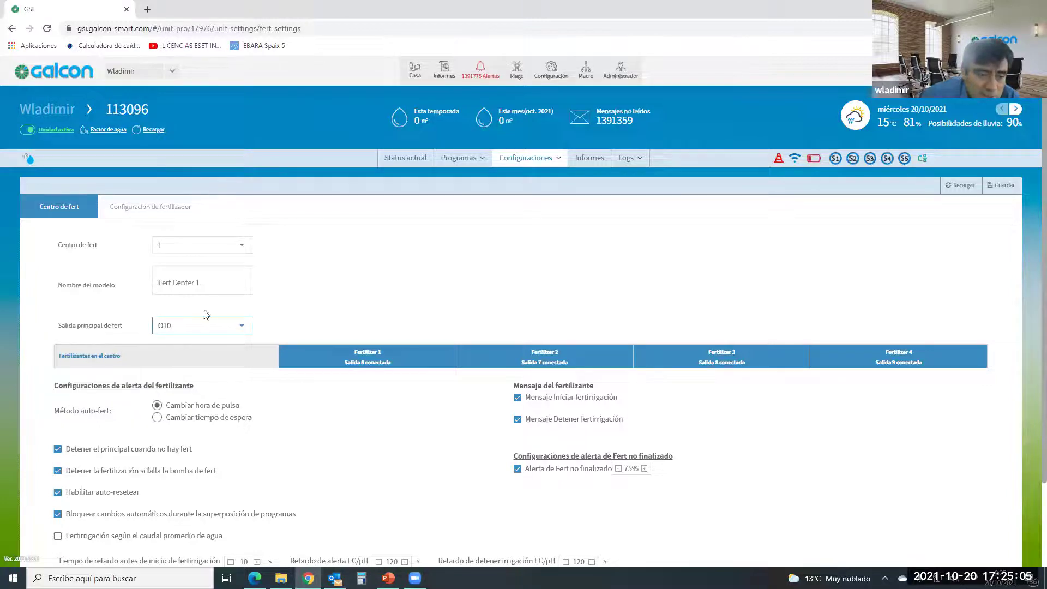
scroll(227, 357, "down", 1)
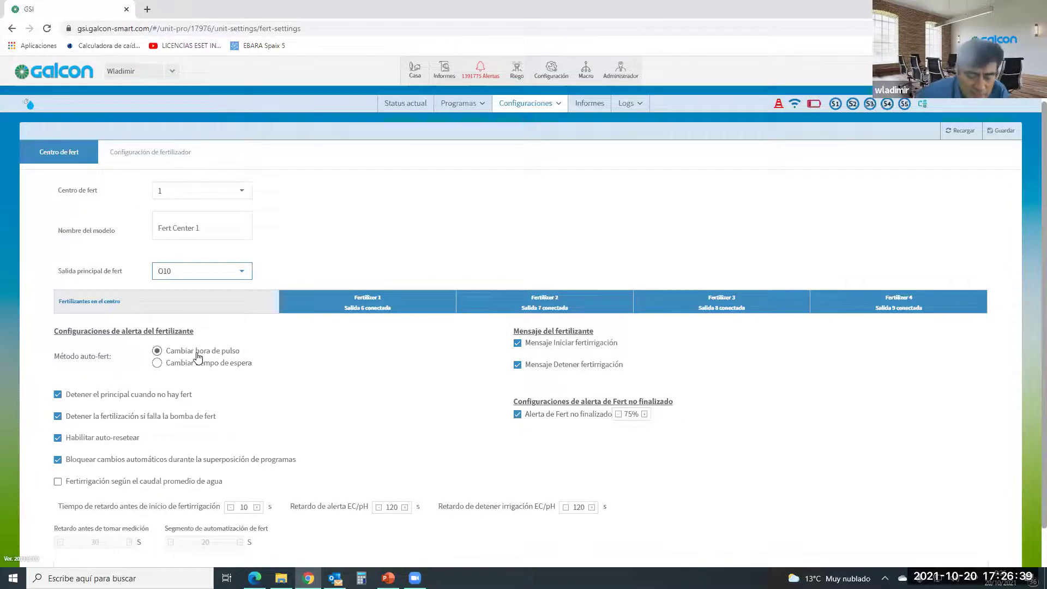
- Compare fert center 1's fertilizer alert settings with the Cabezal de riego diagram in PowerPoint
key("alt+Tab")
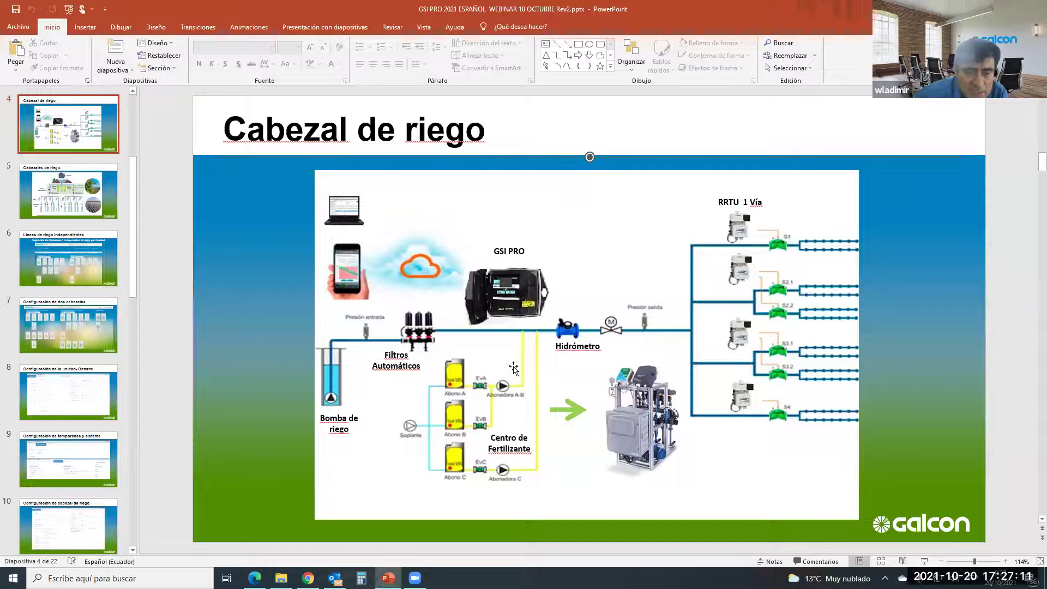
key("alt+Tab")
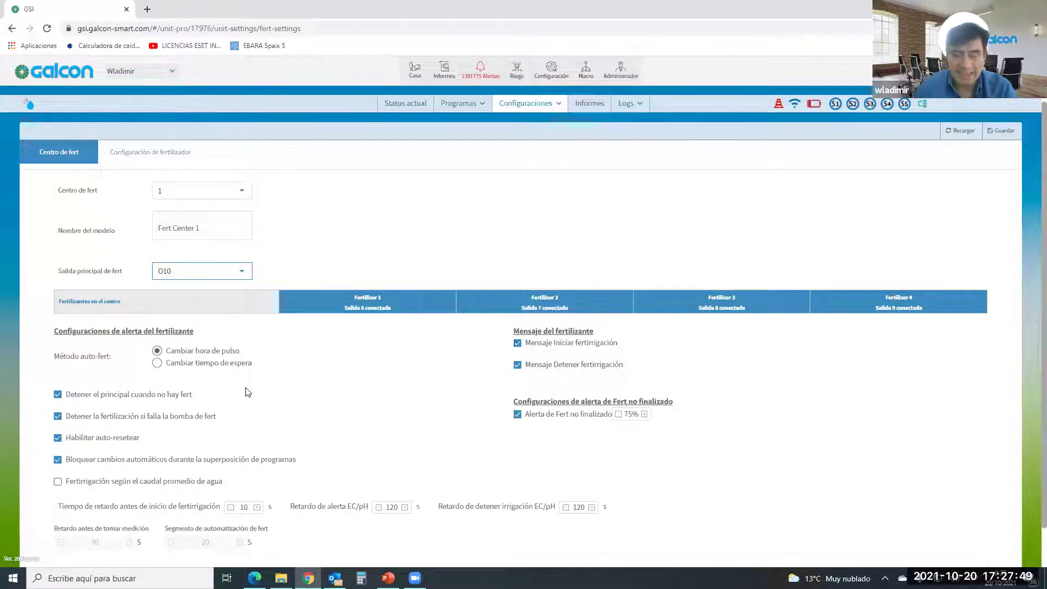
key("alt+Tab")
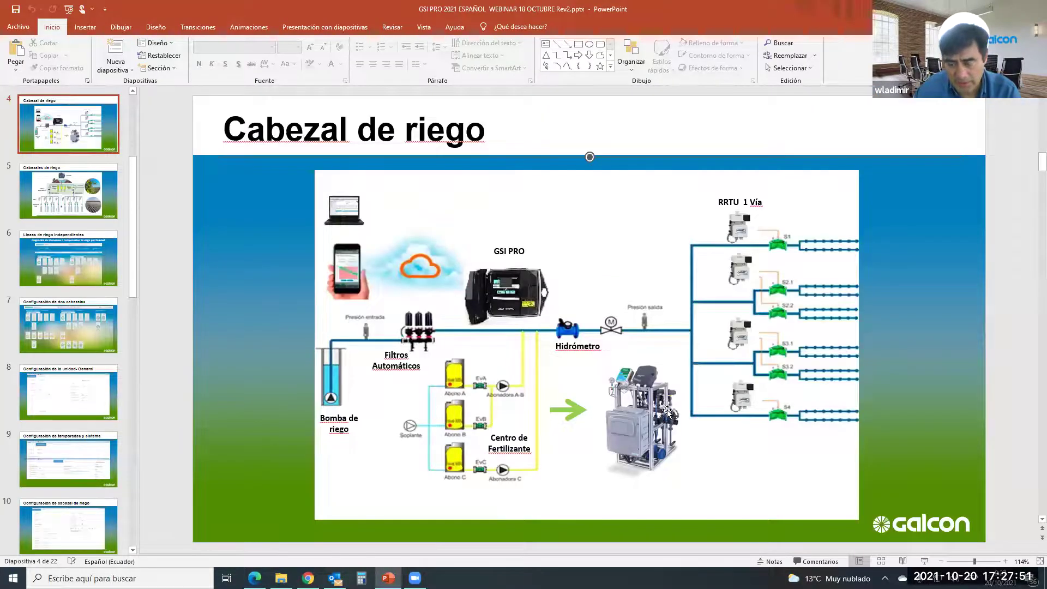
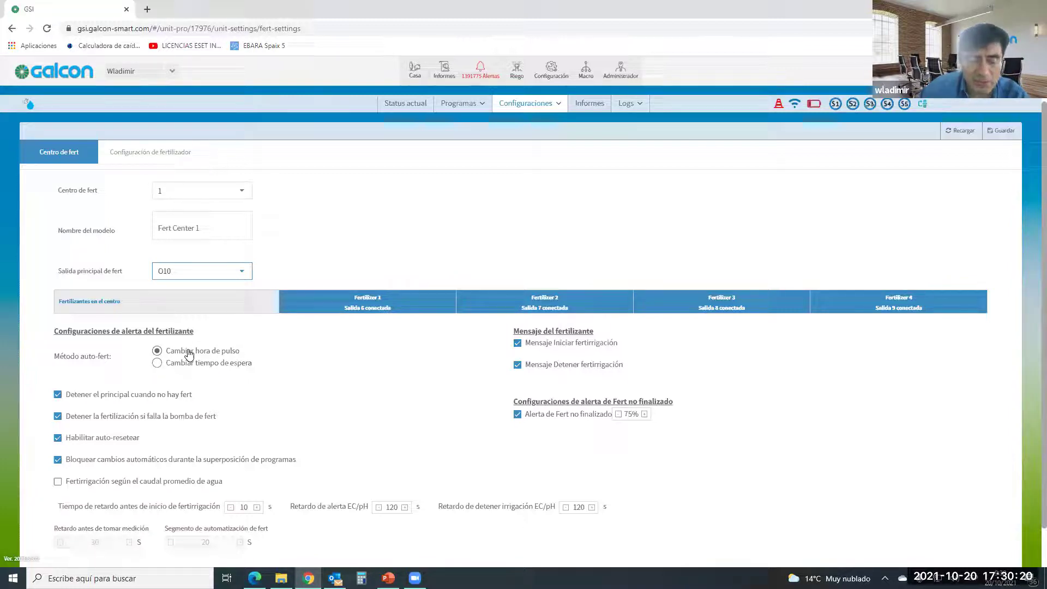
- Try Cambiar tiempo de espera as the Método auto-fert, and restore Cambiar hora de pulso
left_click(157, 363)
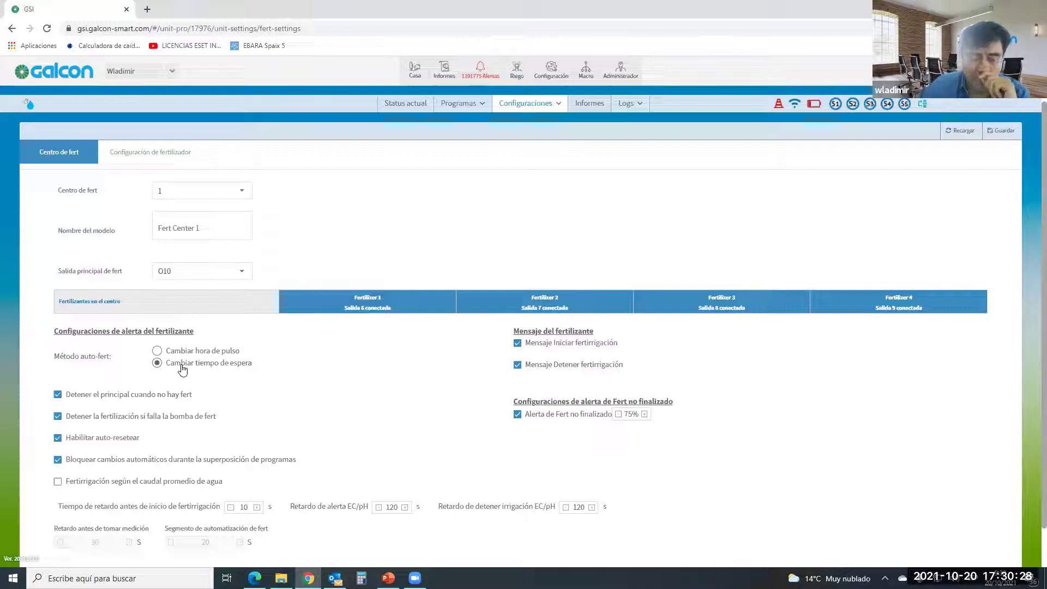
left_click(157, 351)
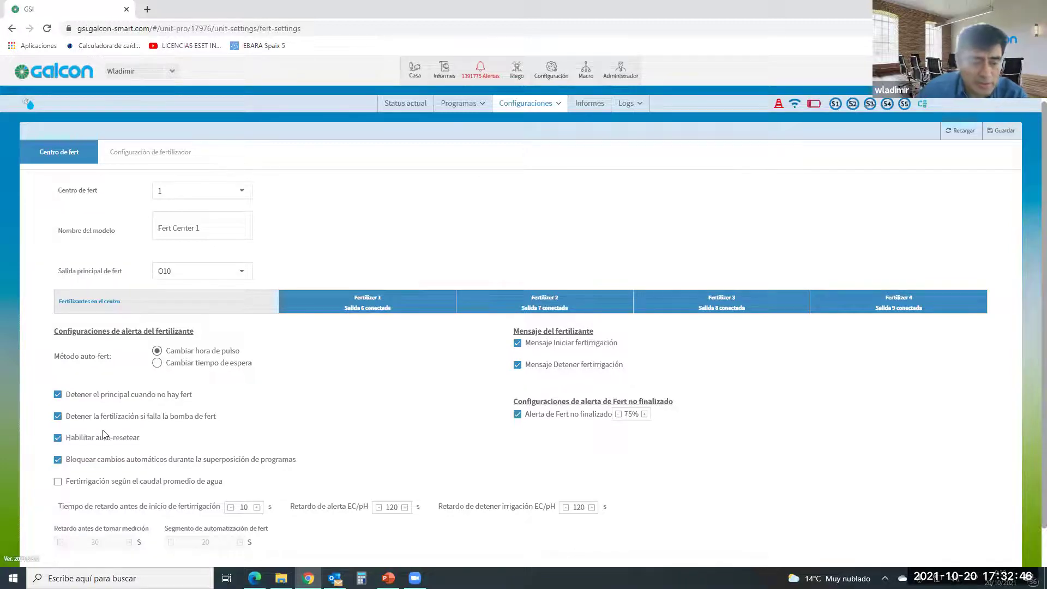
- Review the options for stopping fertigation and auto-reset alongside the fertilizer center drawn in the PowerPoint diagram
scroll(96, 388, "down", 1)
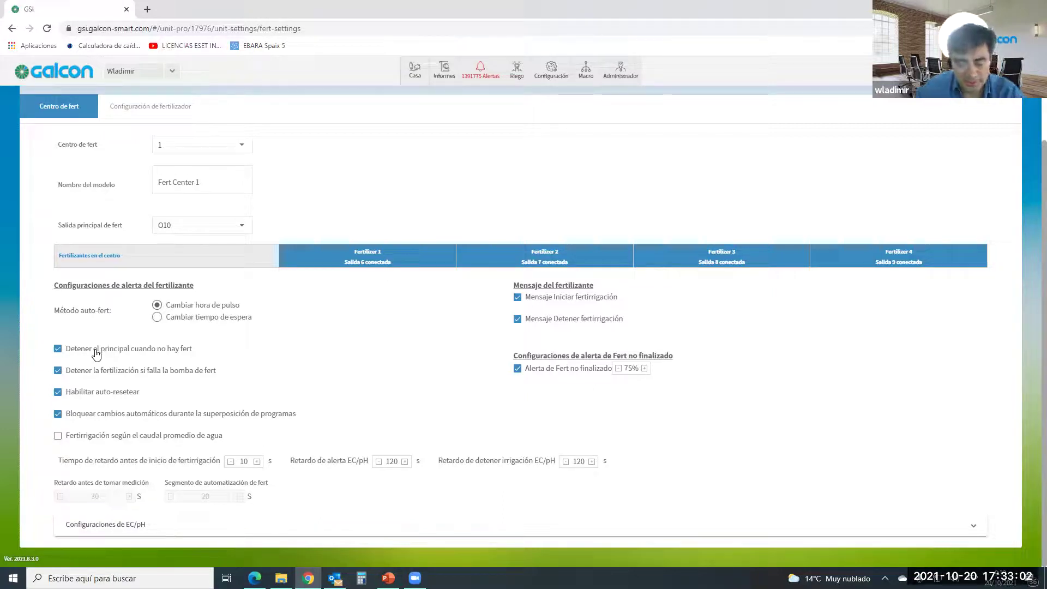
key("alt+Tab")
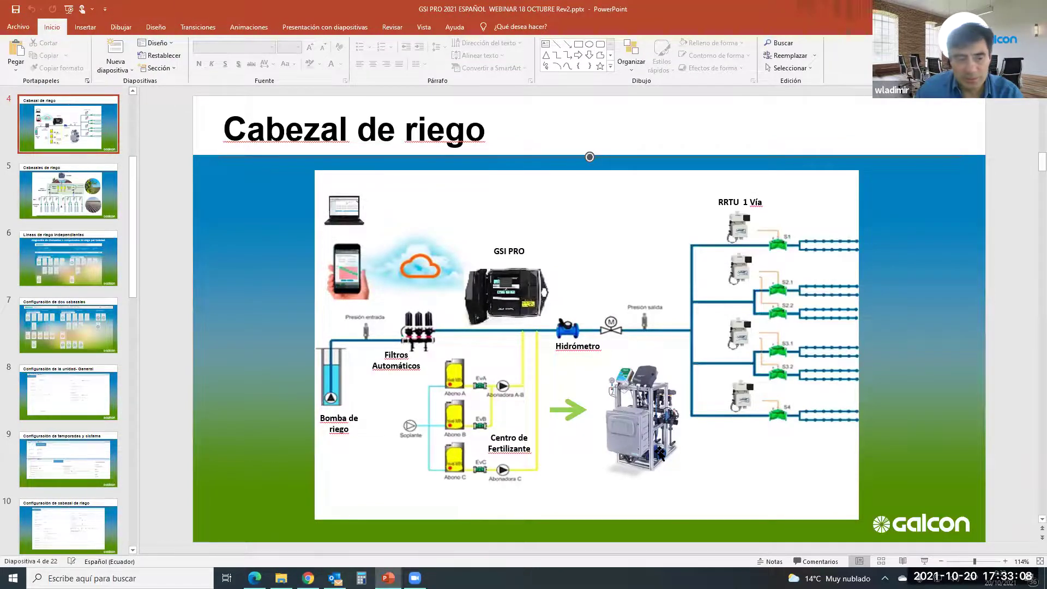
key("alt+Tab")
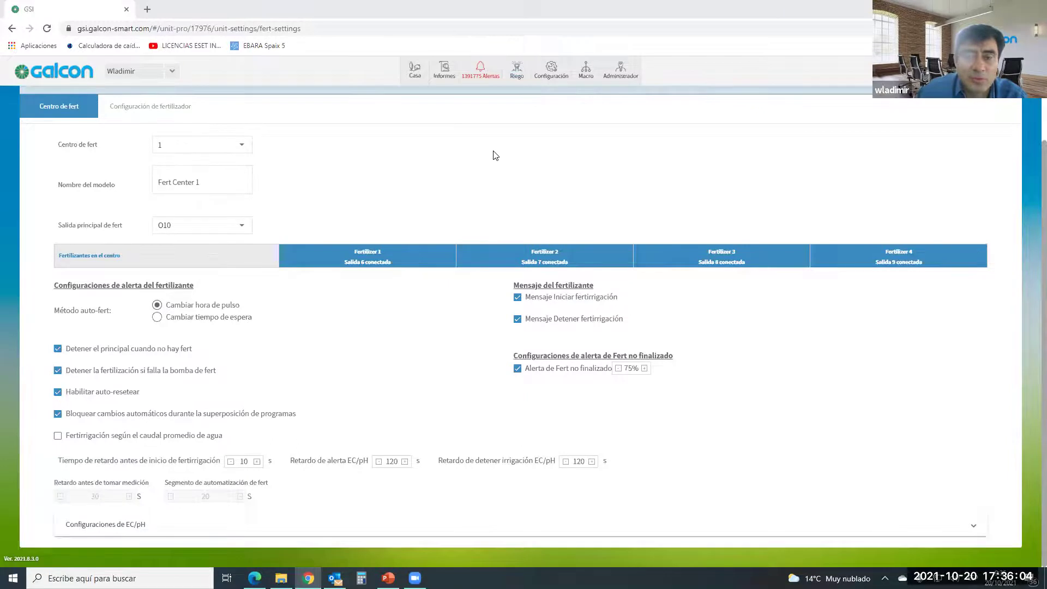
- Check irrigation head 1 on the Irrigation Settings page and return to the fert center settings
scroll(495, 155, "up", 2)
mouse_move(545, 161)
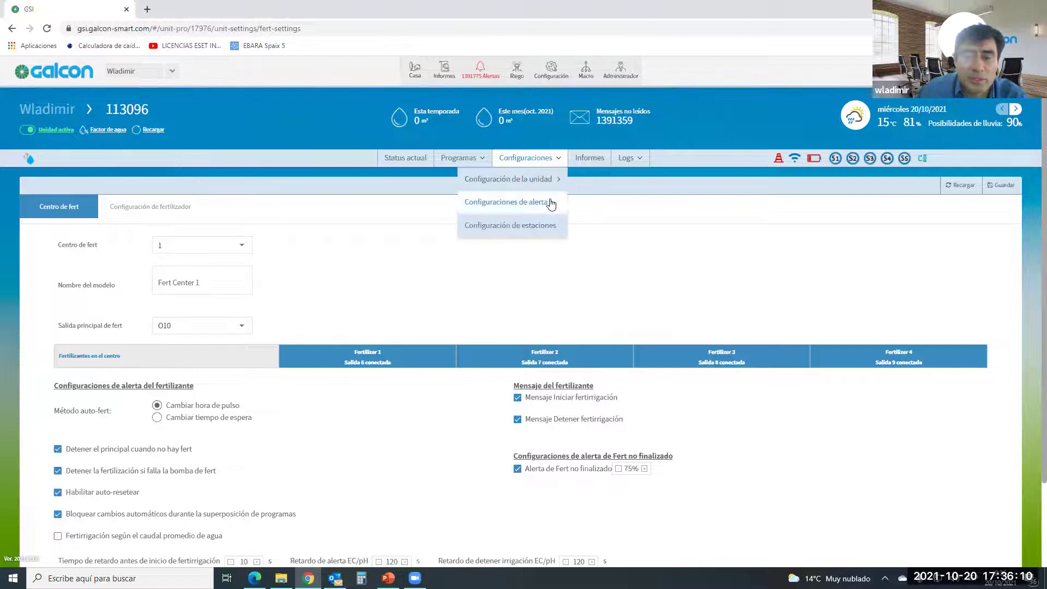
left_click(414, 202)
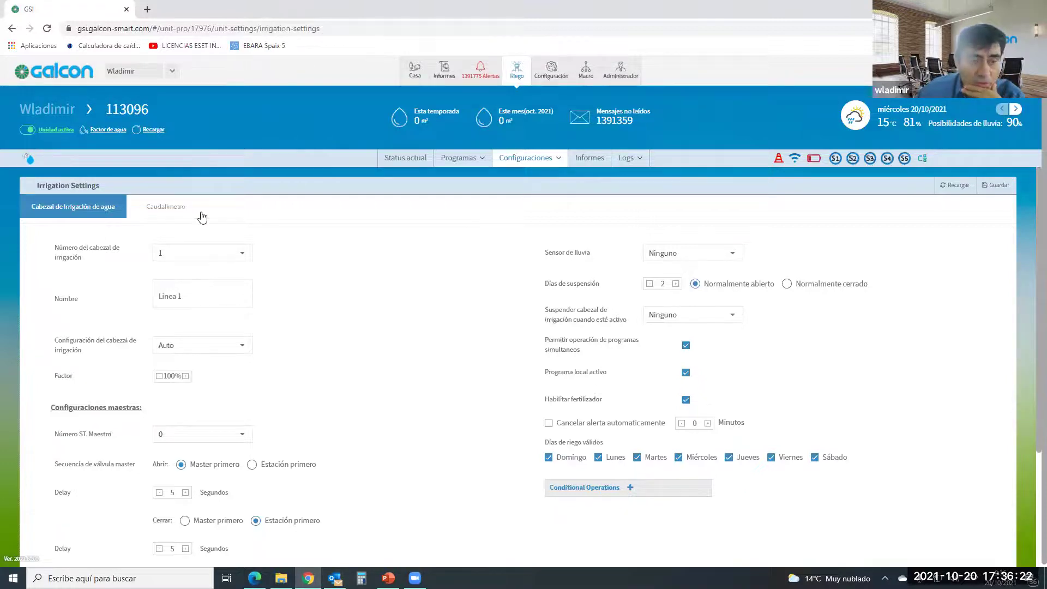
left_click(550, 161)
mouse_move(554, 181)
left_click(608, 228)
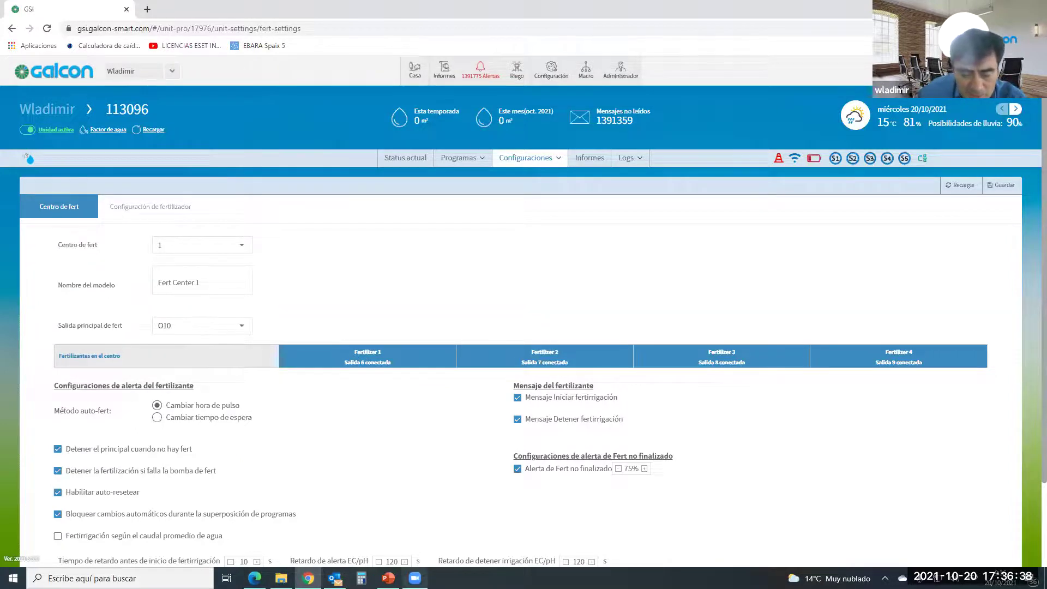
- Examine fert center 1's fertigation and EC/pH delay settings against the Cabezal de riego slide in PowerPoint
key("alt+Tab")
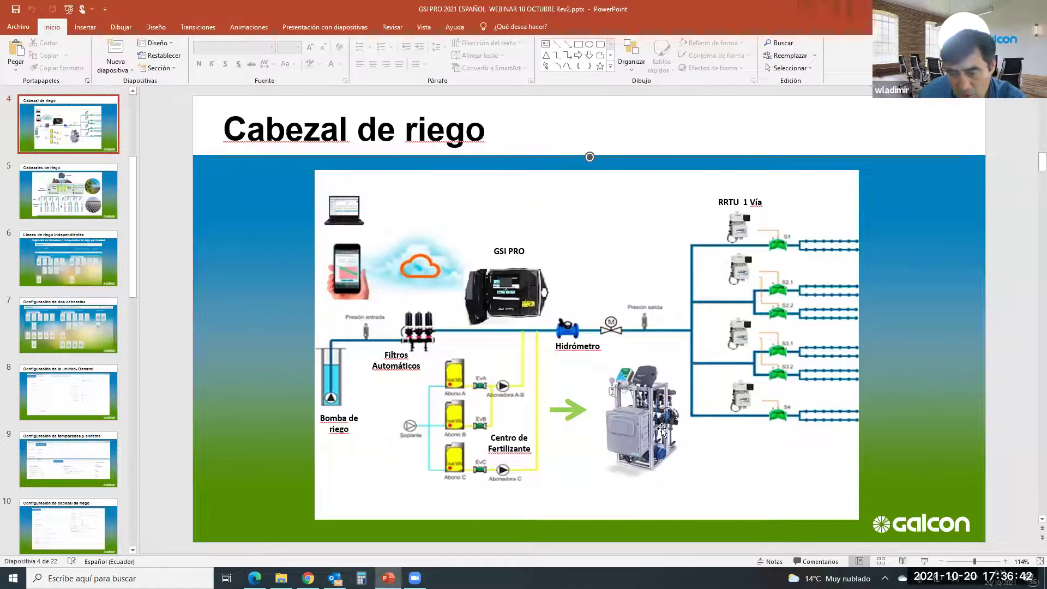
key("alt+Tab")
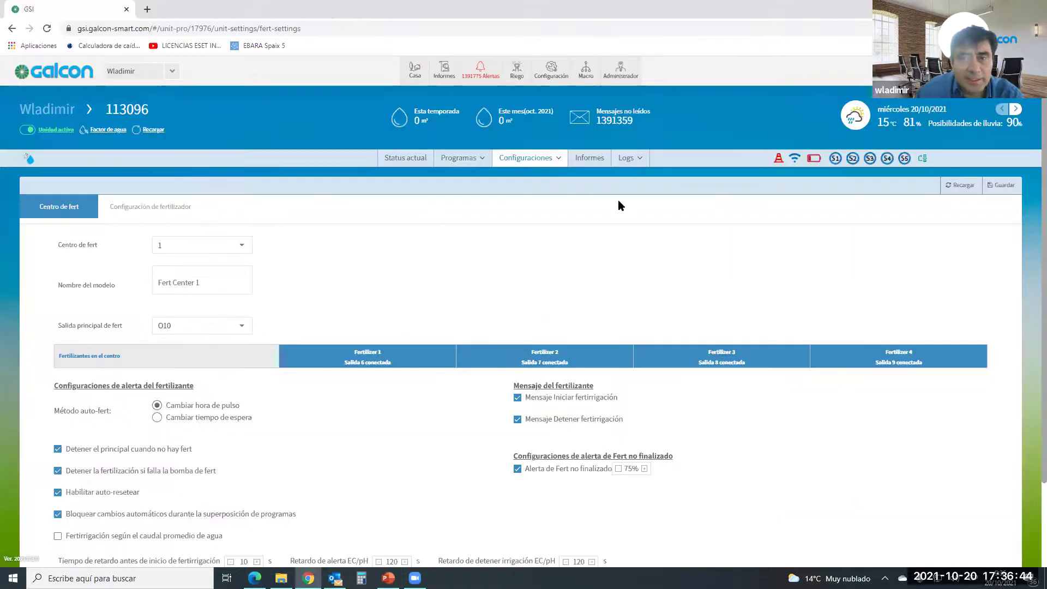
scroll(170, 462, "down", 2)
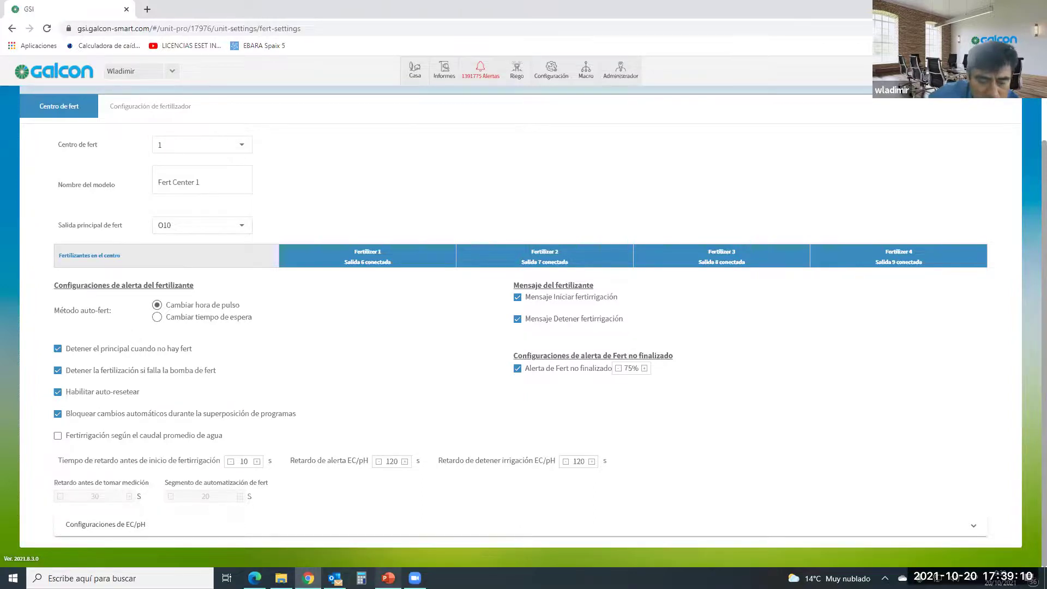
left_click(388, 578)
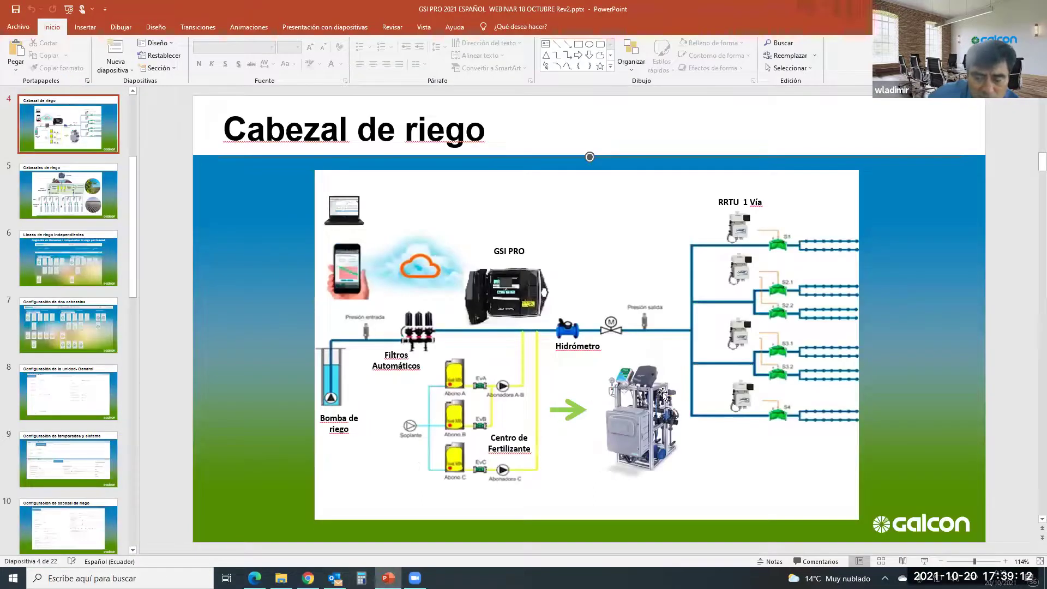
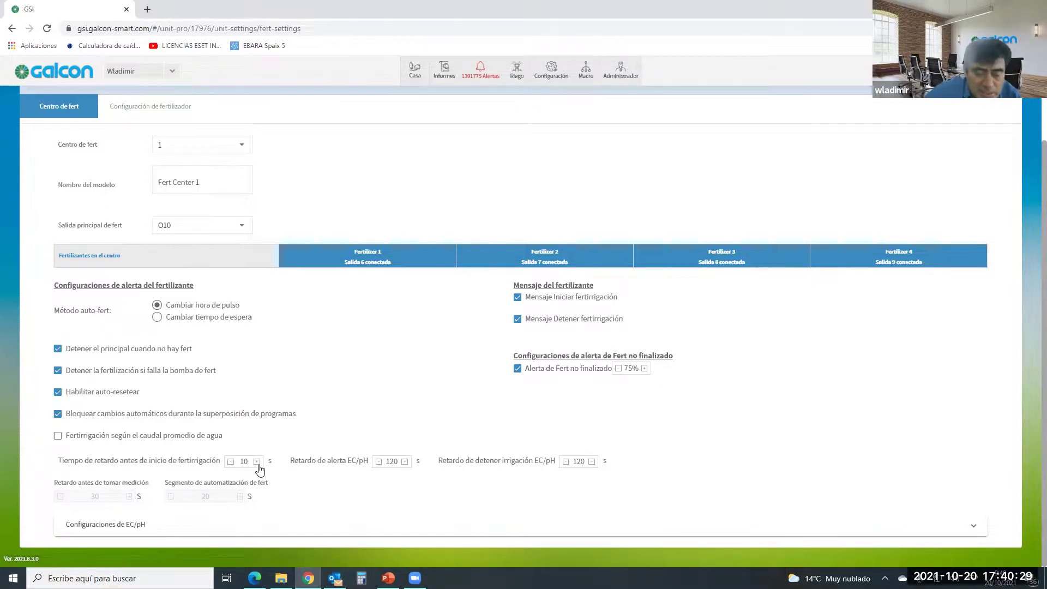
key("alt+Tab")
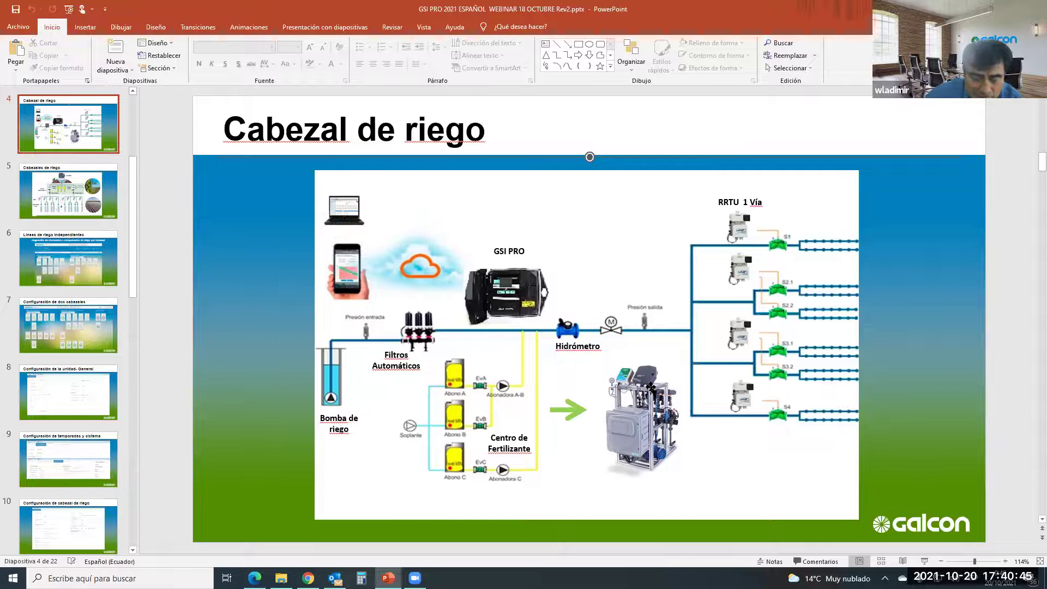
left_click(308, 578)
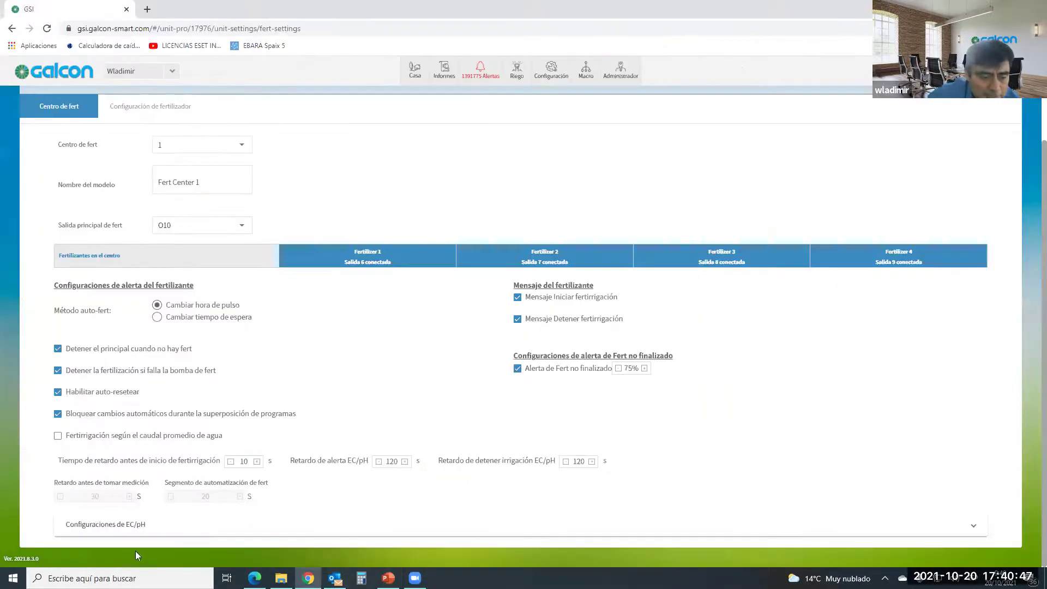
- Set the fertigation start delay to 9 s, the EC/pH alert delay to 92 s and the EC/pH irrigation-stop delay to 130 s
left_click(232, 462)
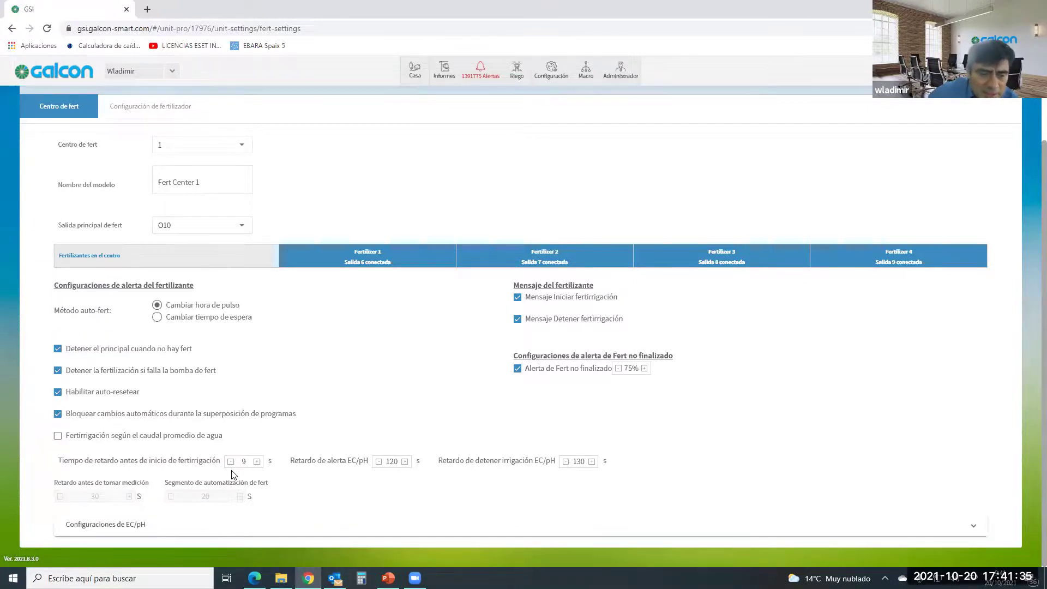
left_click(377, 462)
left_click(377, 462)
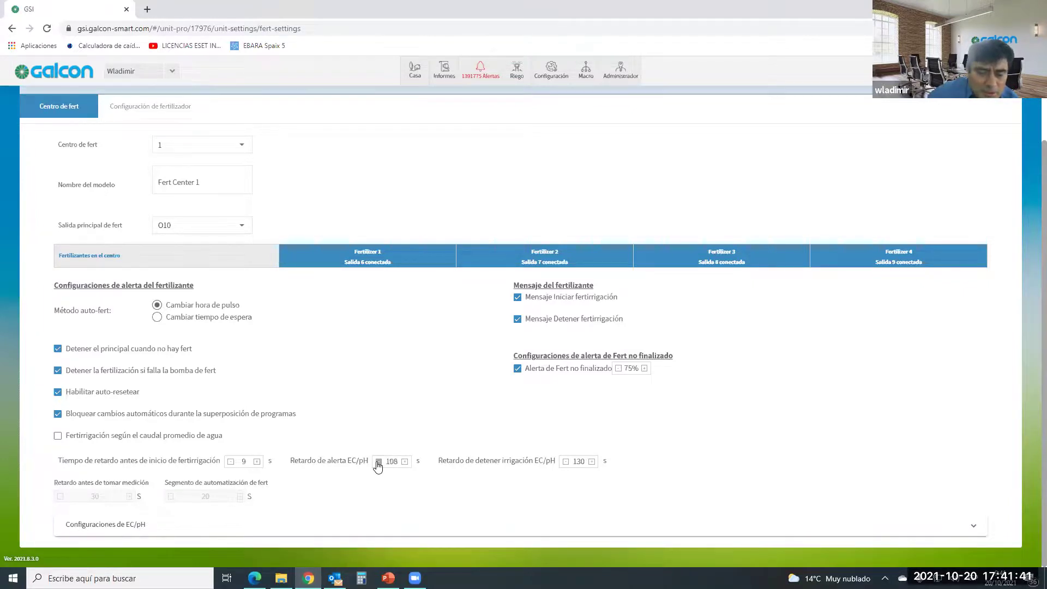
left_click(377, 461)
left_click(378, 462)
left_click(377, 462)
left_click(379, 462)
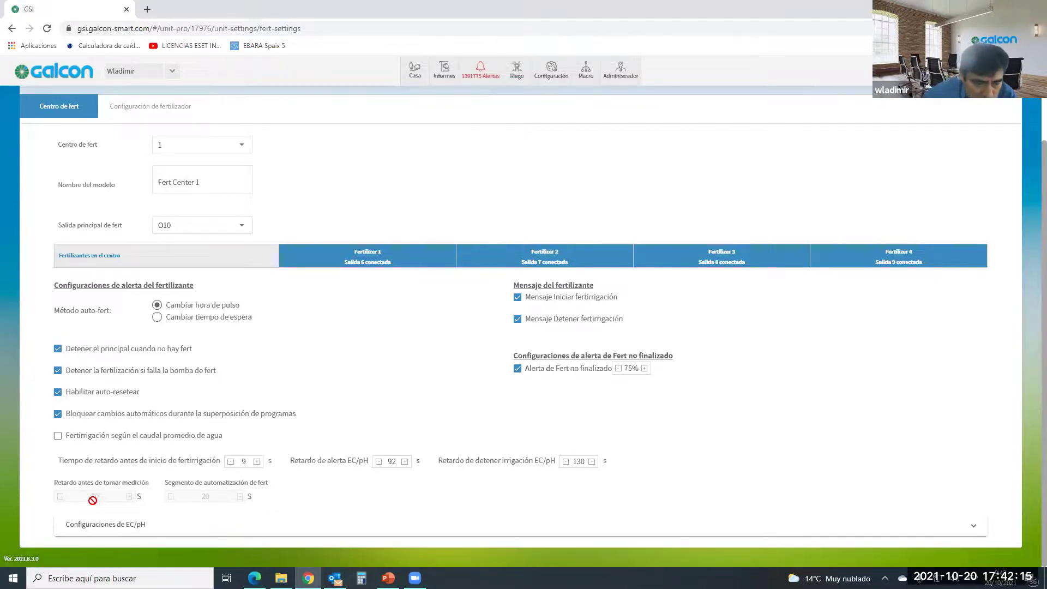
- Compare the Retardo antes de tomar medición setting with the pipeline layout on the PowerPoint diagram
key("alt+Tab")
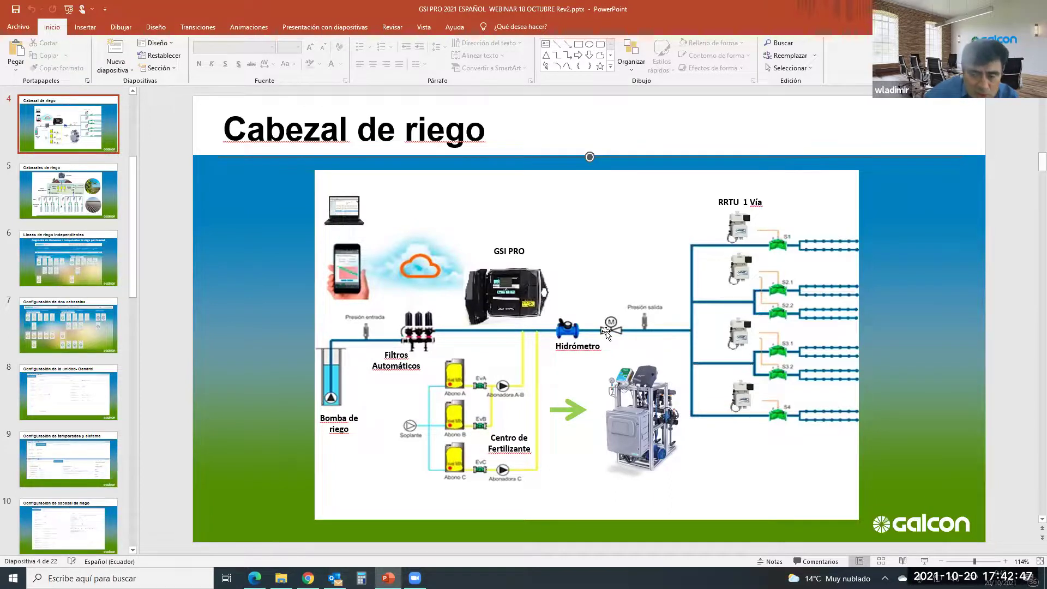
key("alt+Tab")
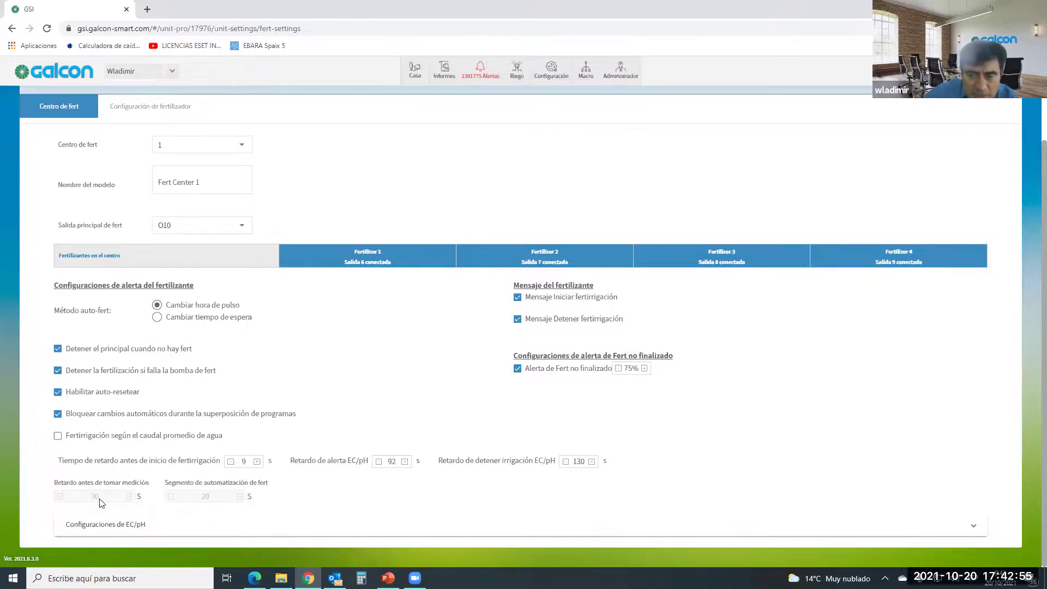
key("alt+Tab")
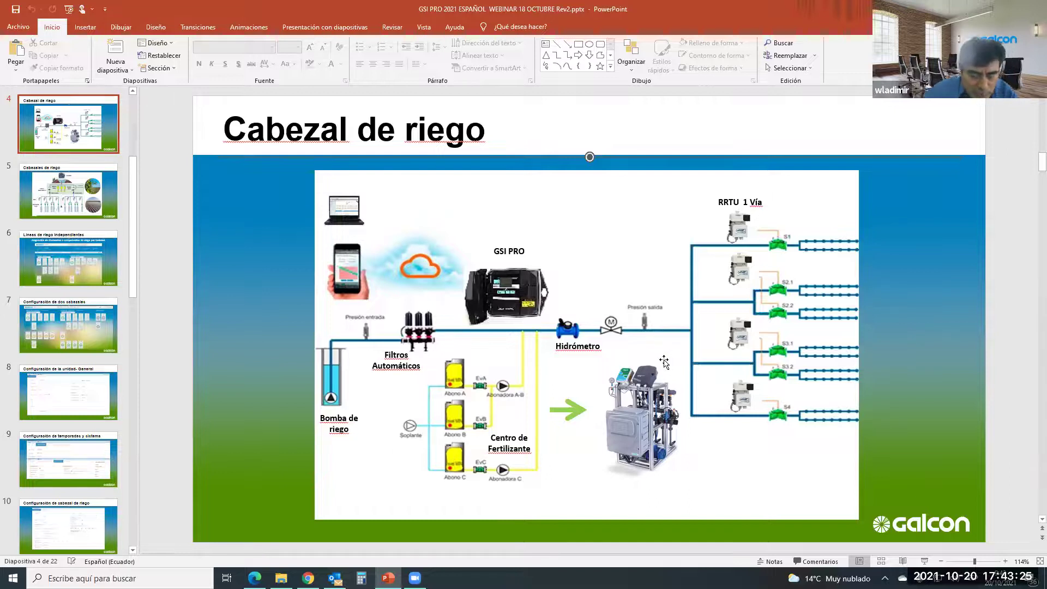
key("alt+Tab")
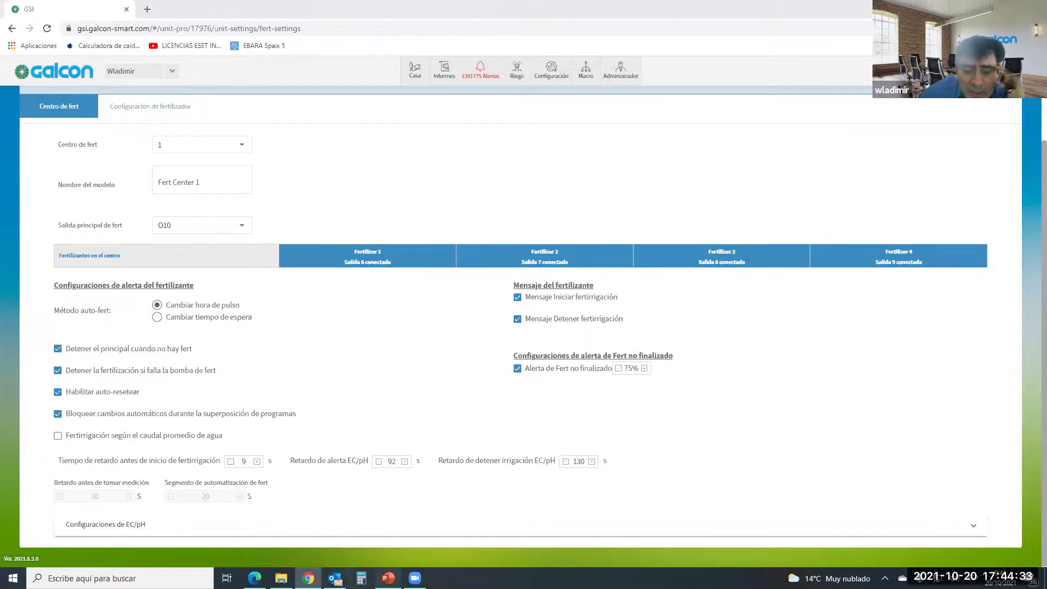
- Switch to PowerPoint, look through the Cabezales de riego and Líneas de riego independientes slides, and return to the Cabezal de riego slide
left_click(388, 578)
left_click(382, 325)
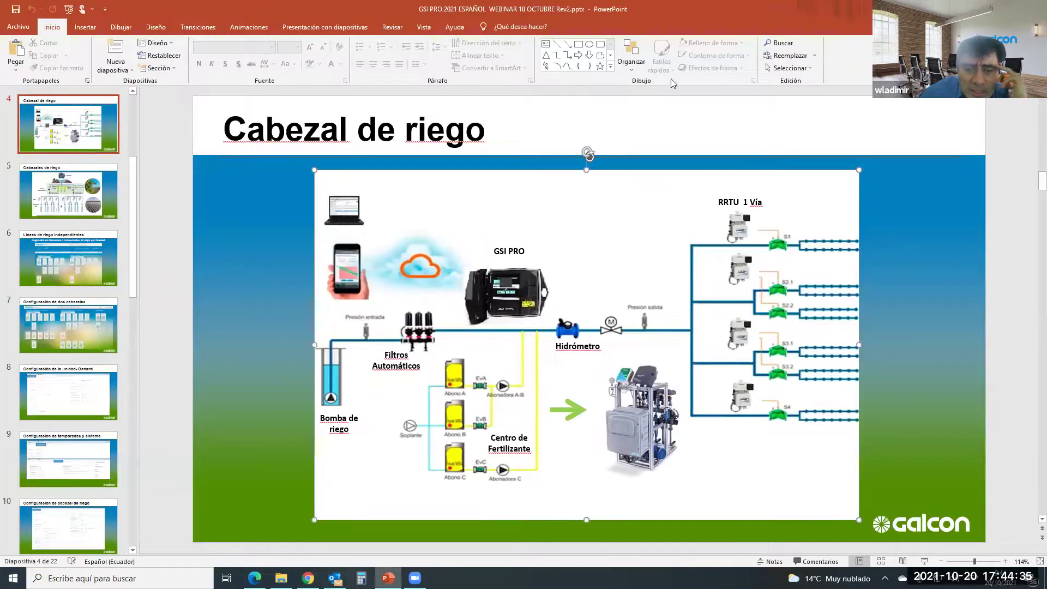
key("Page_Down")
key("Page_Down")
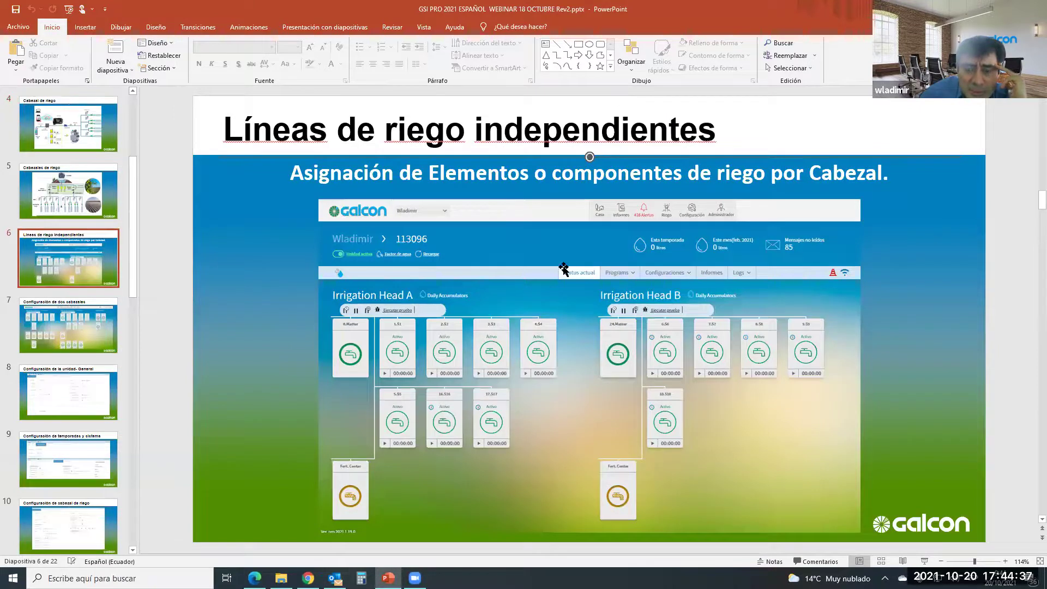
scroll(563, 269, "up", 4)
scroll(563, 268, "down", 2)
scroll(564, 269, "down", 2)
scroll(563, 268, "up", 1)
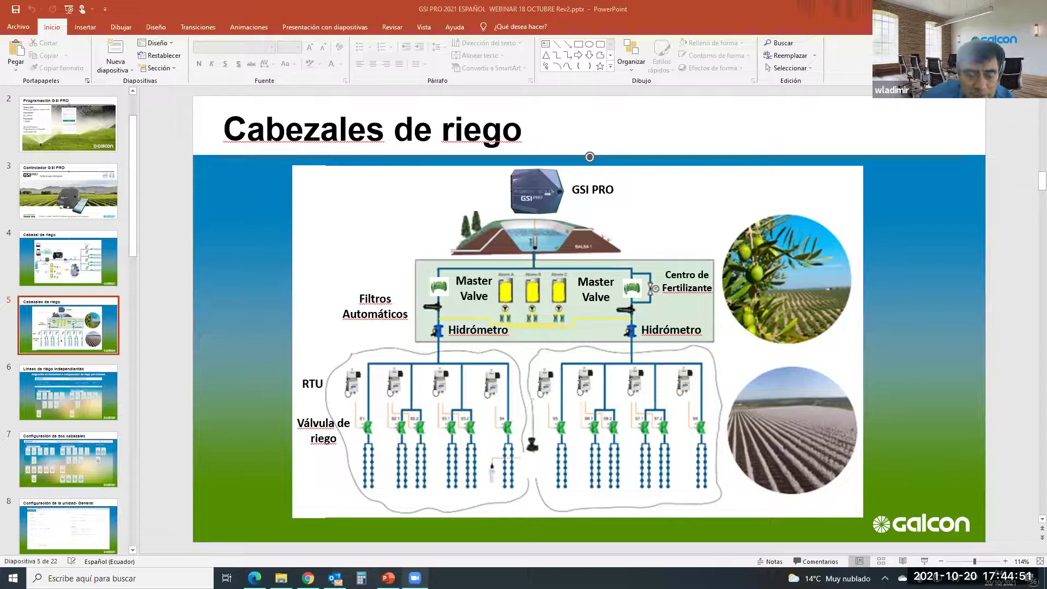
scroll(483, 108, "up", 2)
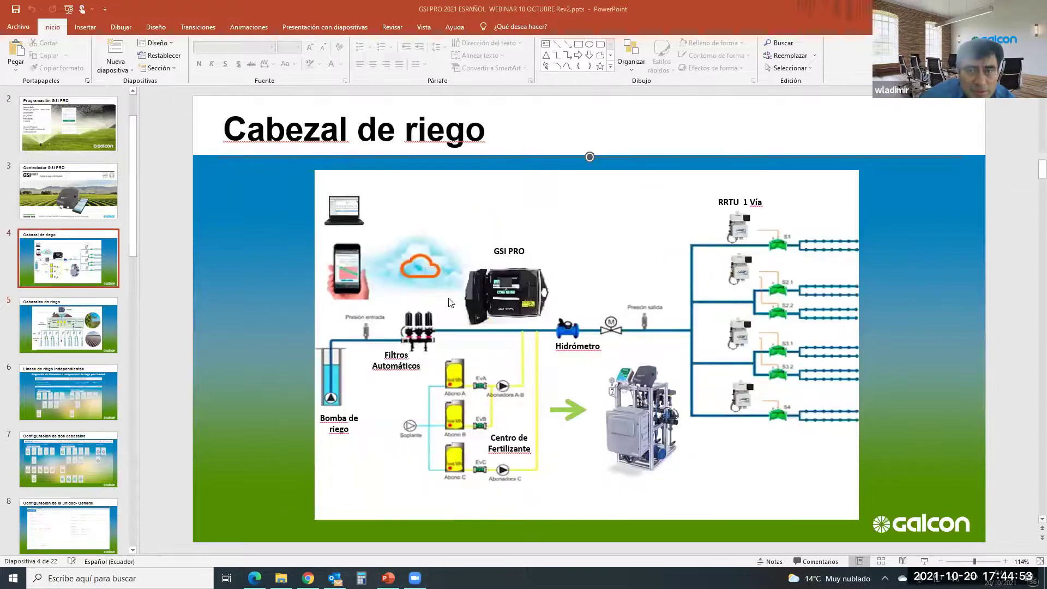